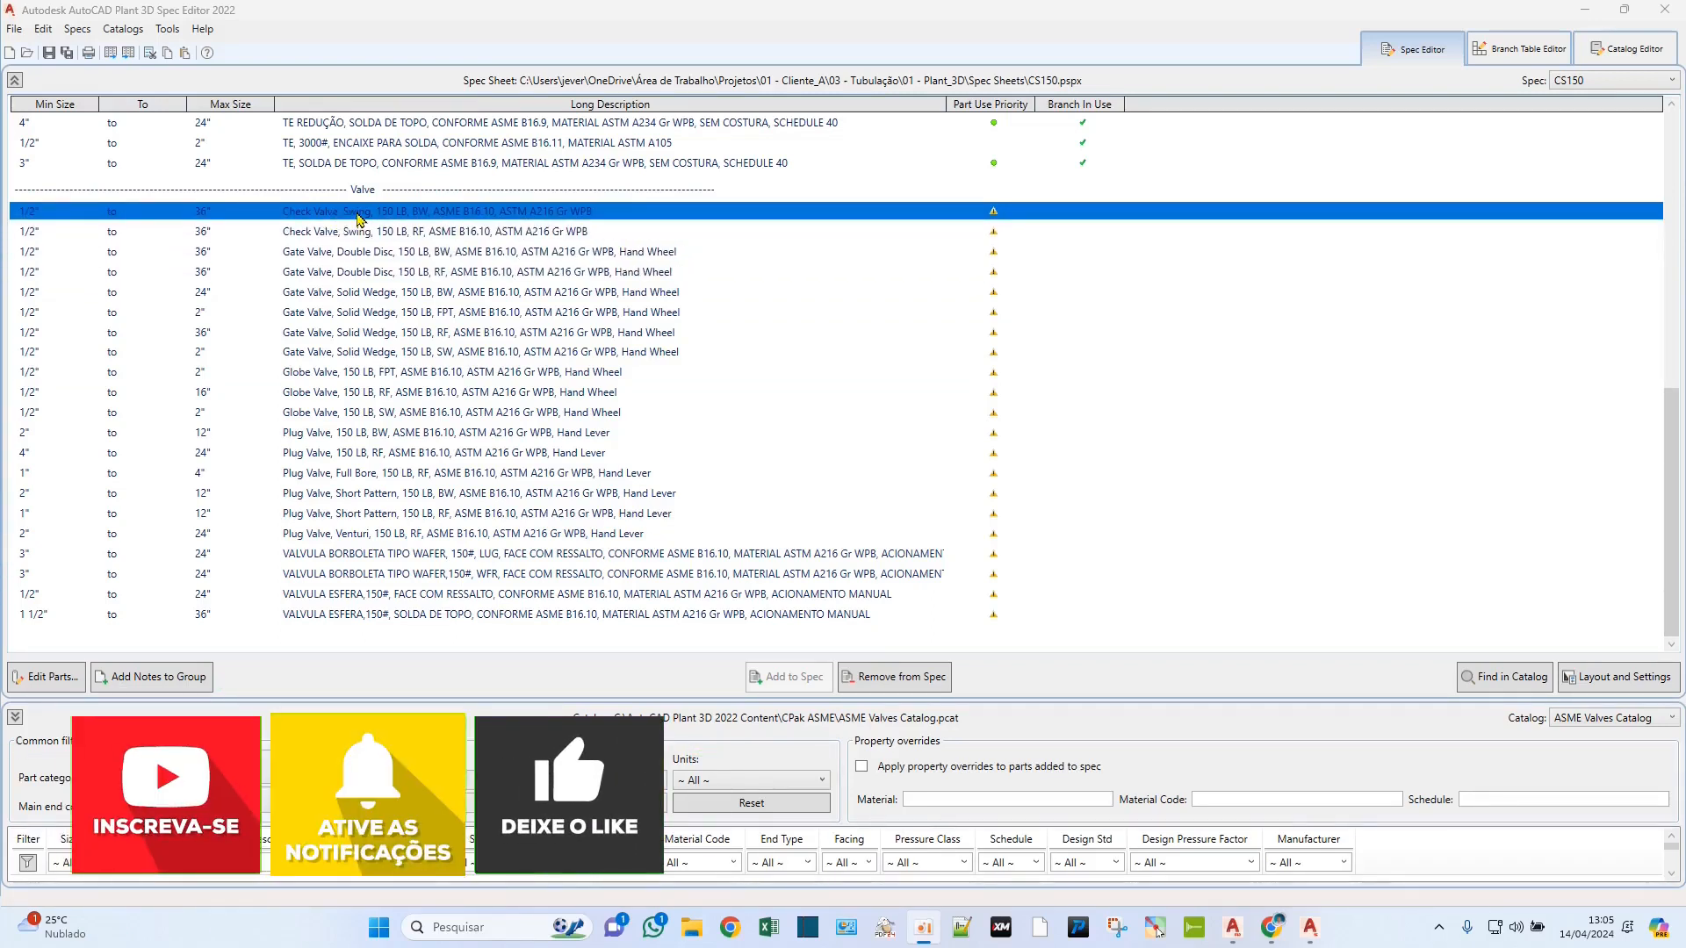
Open the parts of the 150 LB BW swing check valve for editing and widen the Long Description (Family) column
double_click(359, 216)
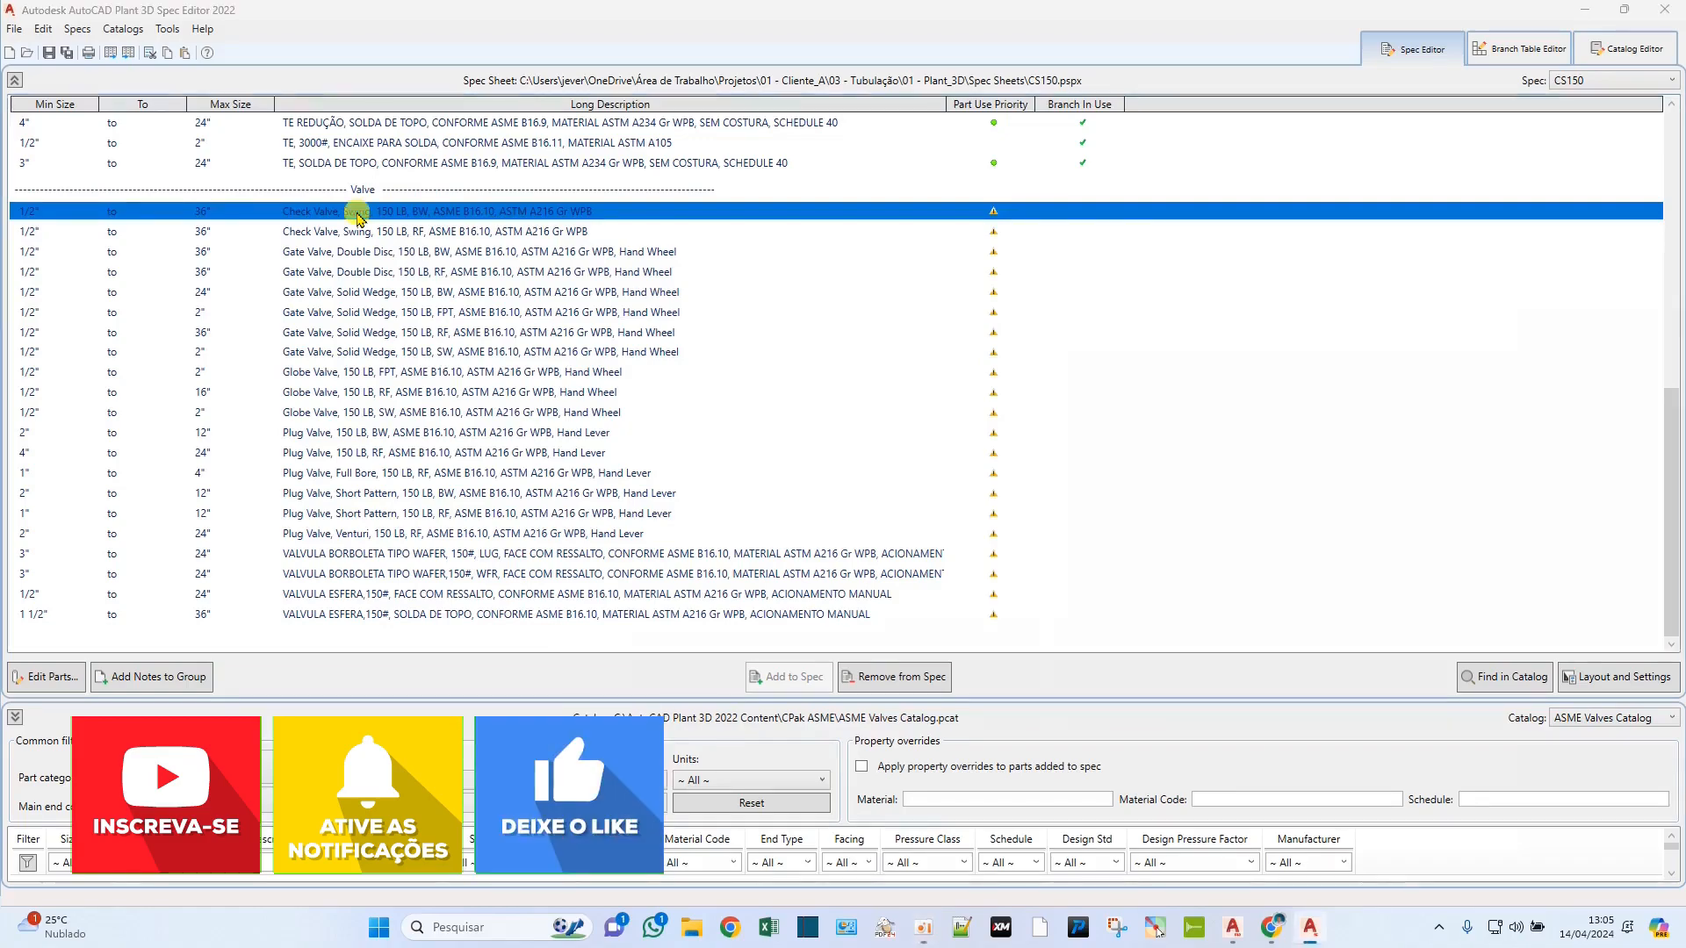
left_click_drag(904, 281, 397, 32)
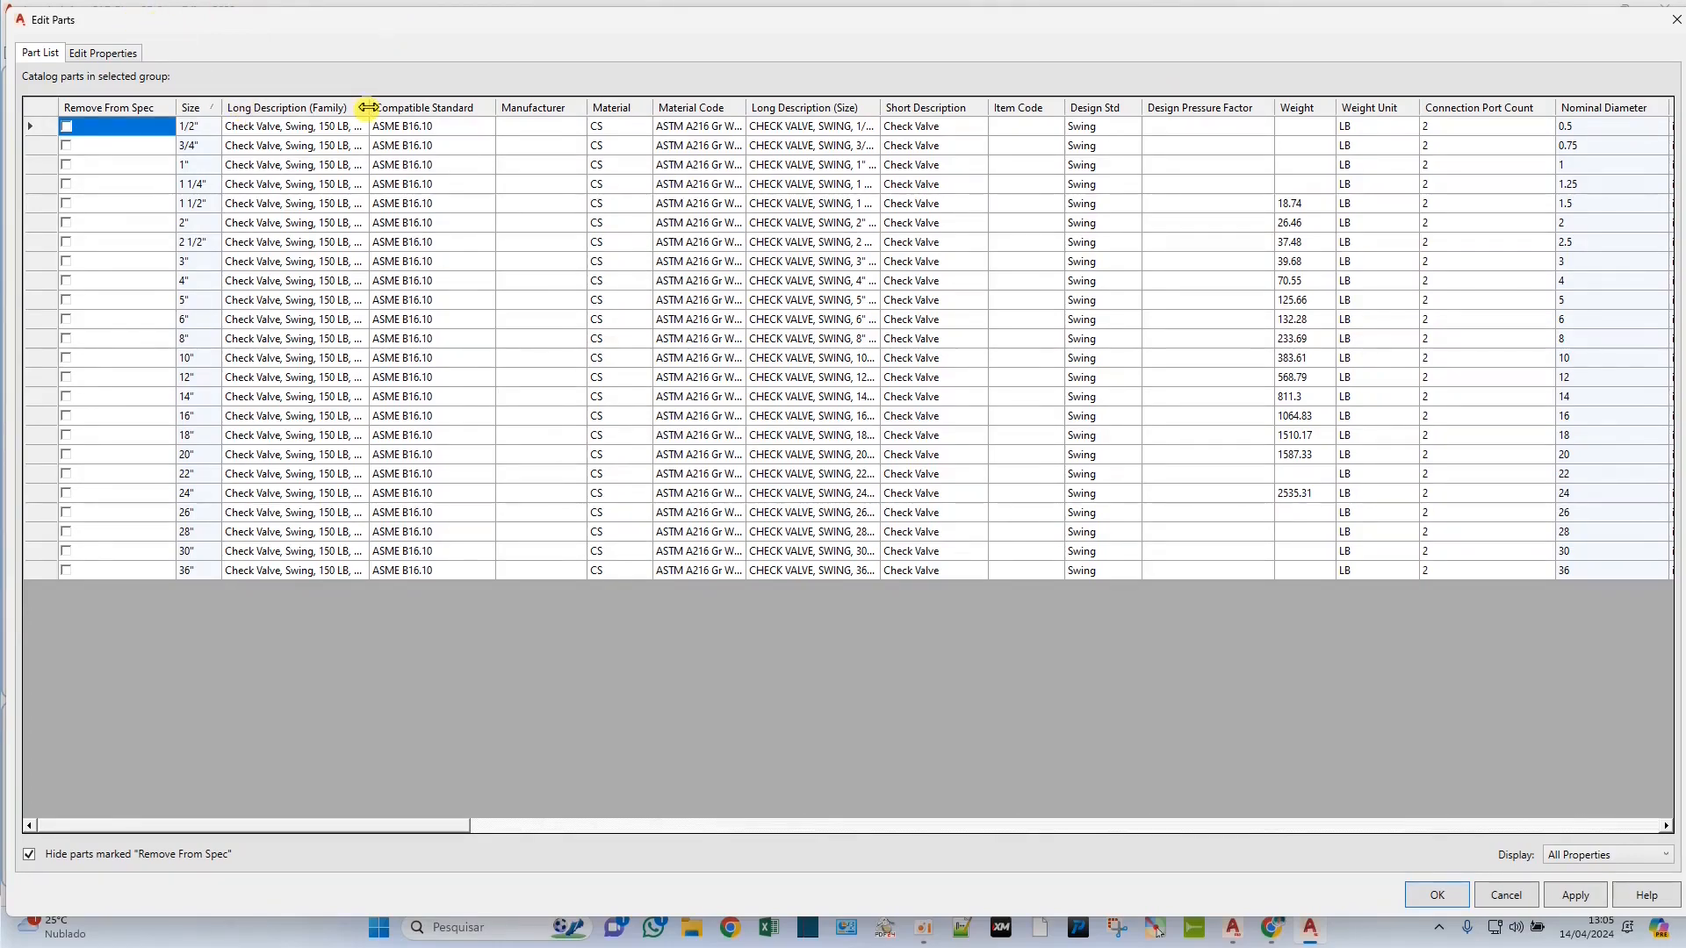
left_click_drag(370, 107, 644, 107)
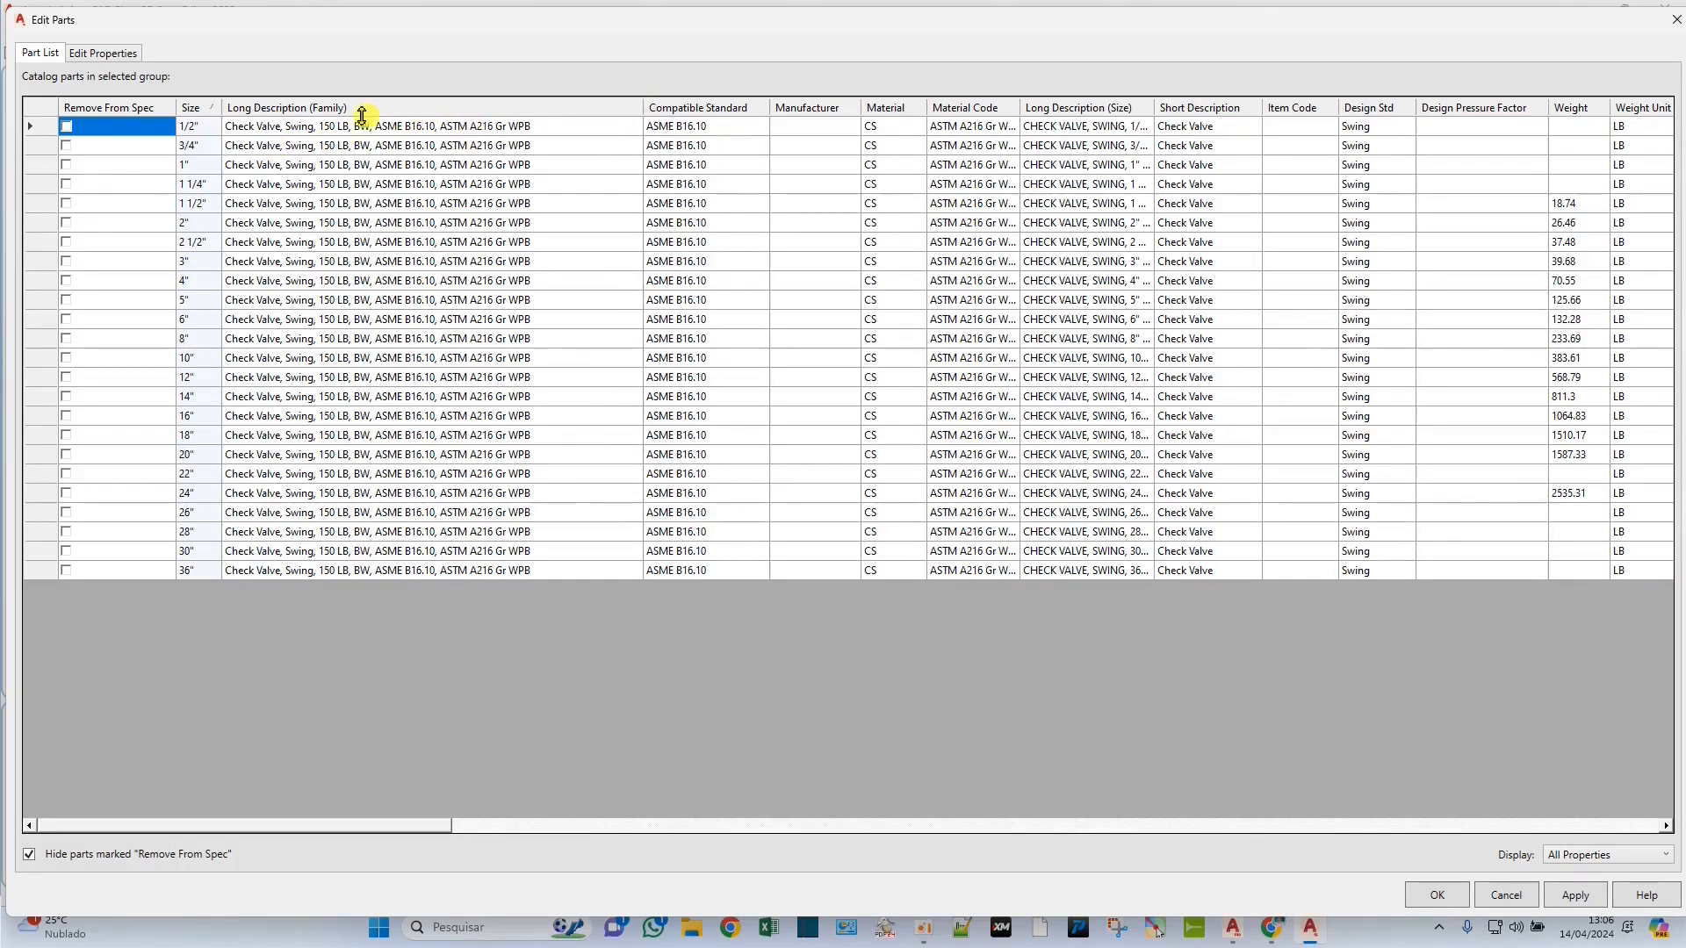
Replace "Check Valve" with "VALVULA DE RETENÇÃO" in the family long description of the BW check valve
left_click(292, 131)
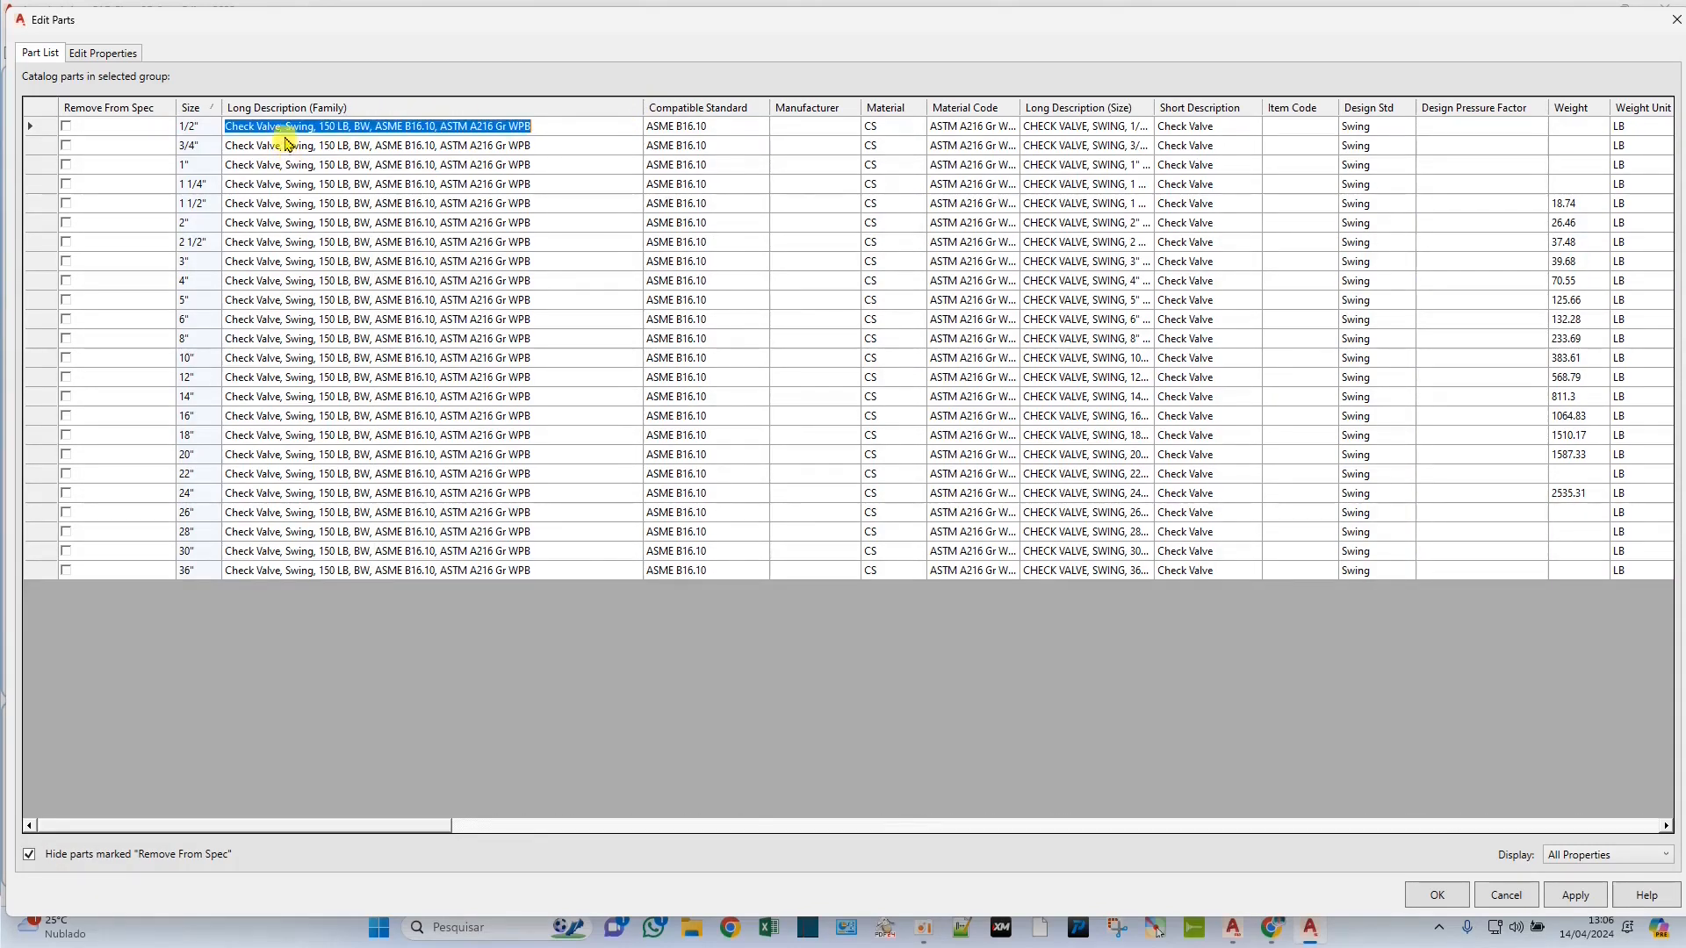
left_click(288, 130)
left_click_drag(275, 129, 195, 132)
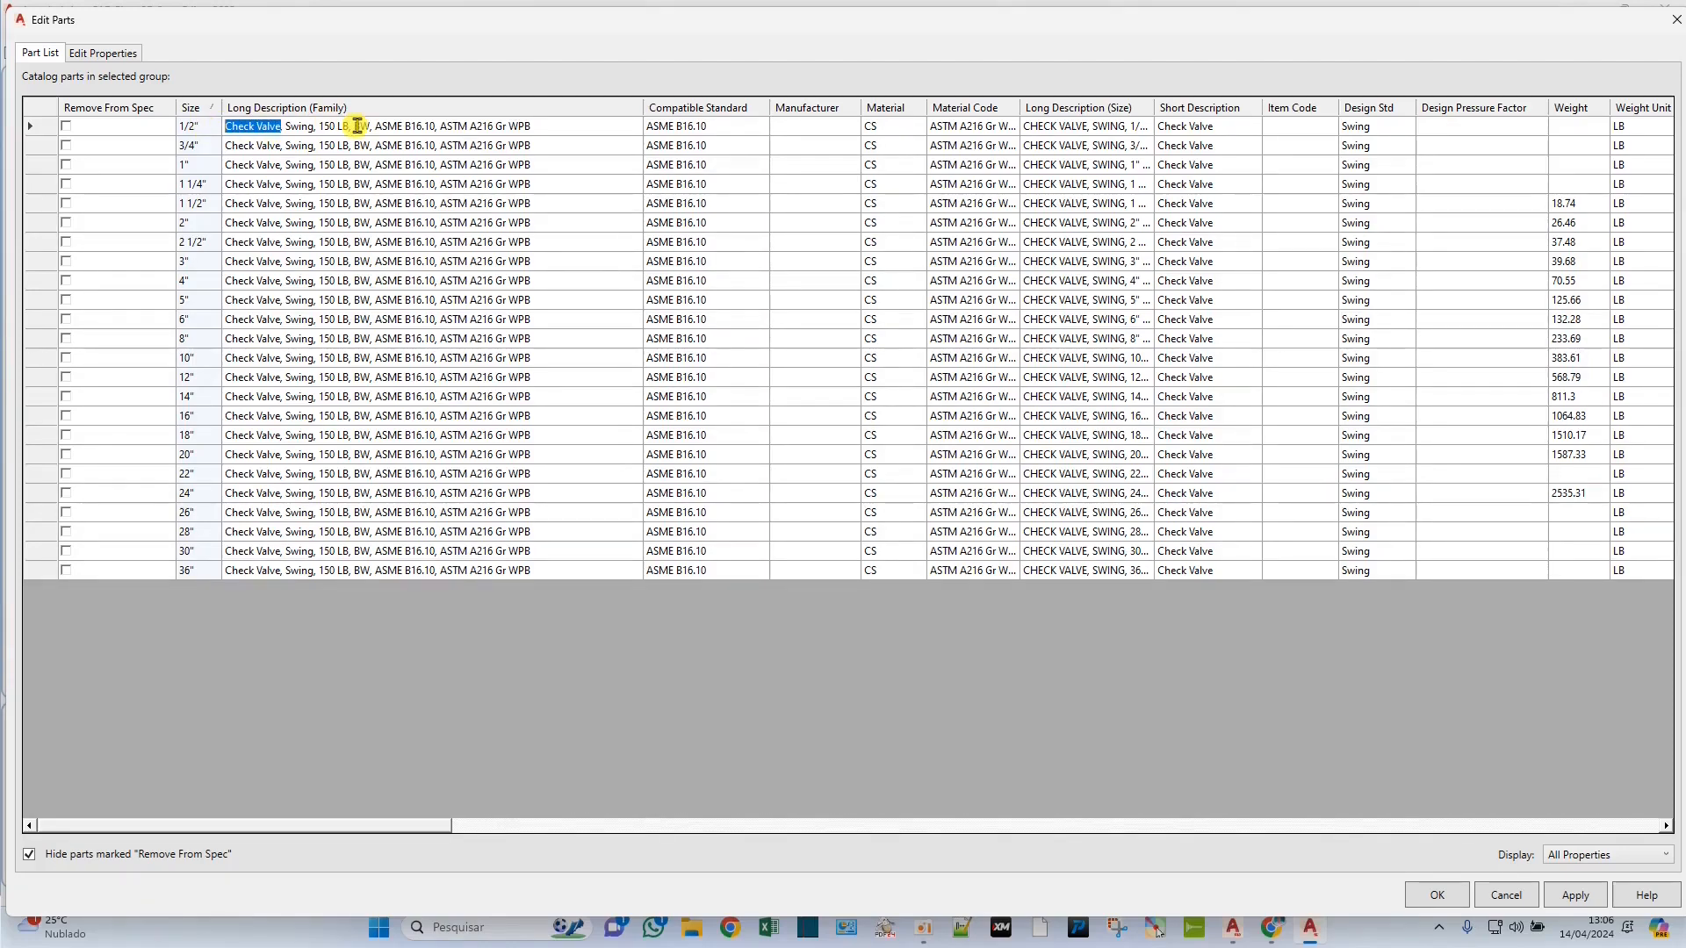
type("VALVULA DE RETENÇÃO")
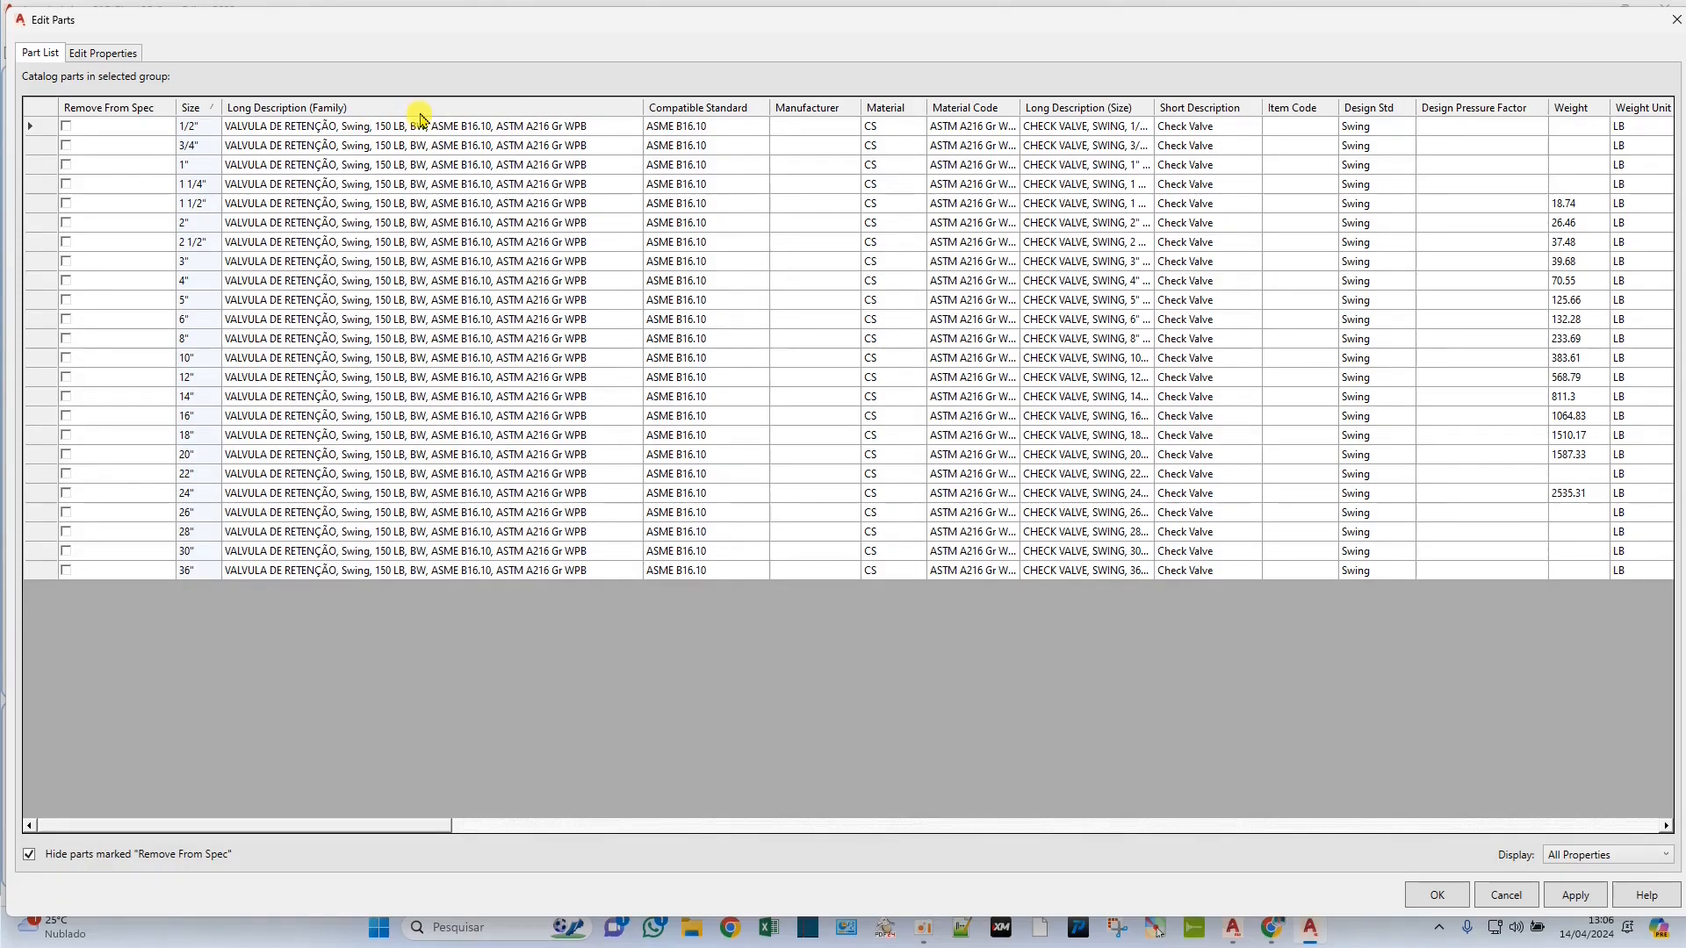
Remove the word "Swing" and its comma from the BW check valve's family long description
key("BackSpace")
key("BackSpace")
key("BackSpace")
key("BackSpace")
key("BackSpace")
key("BackSpace")
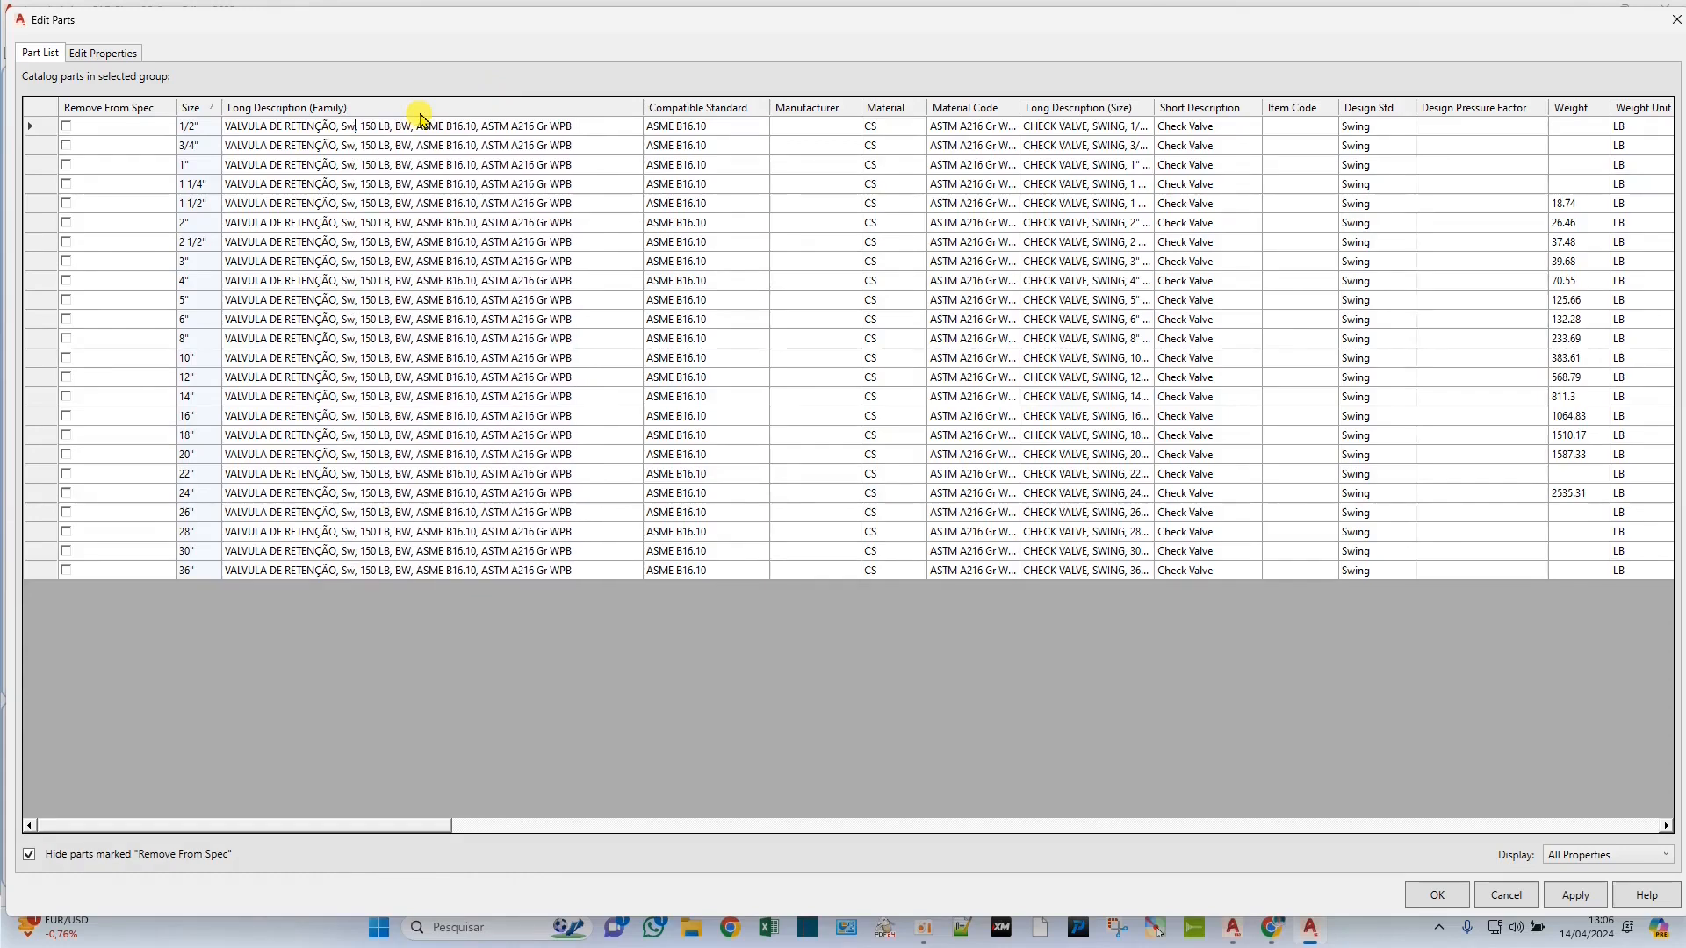
key("BackSpace")
key("BackSpace")
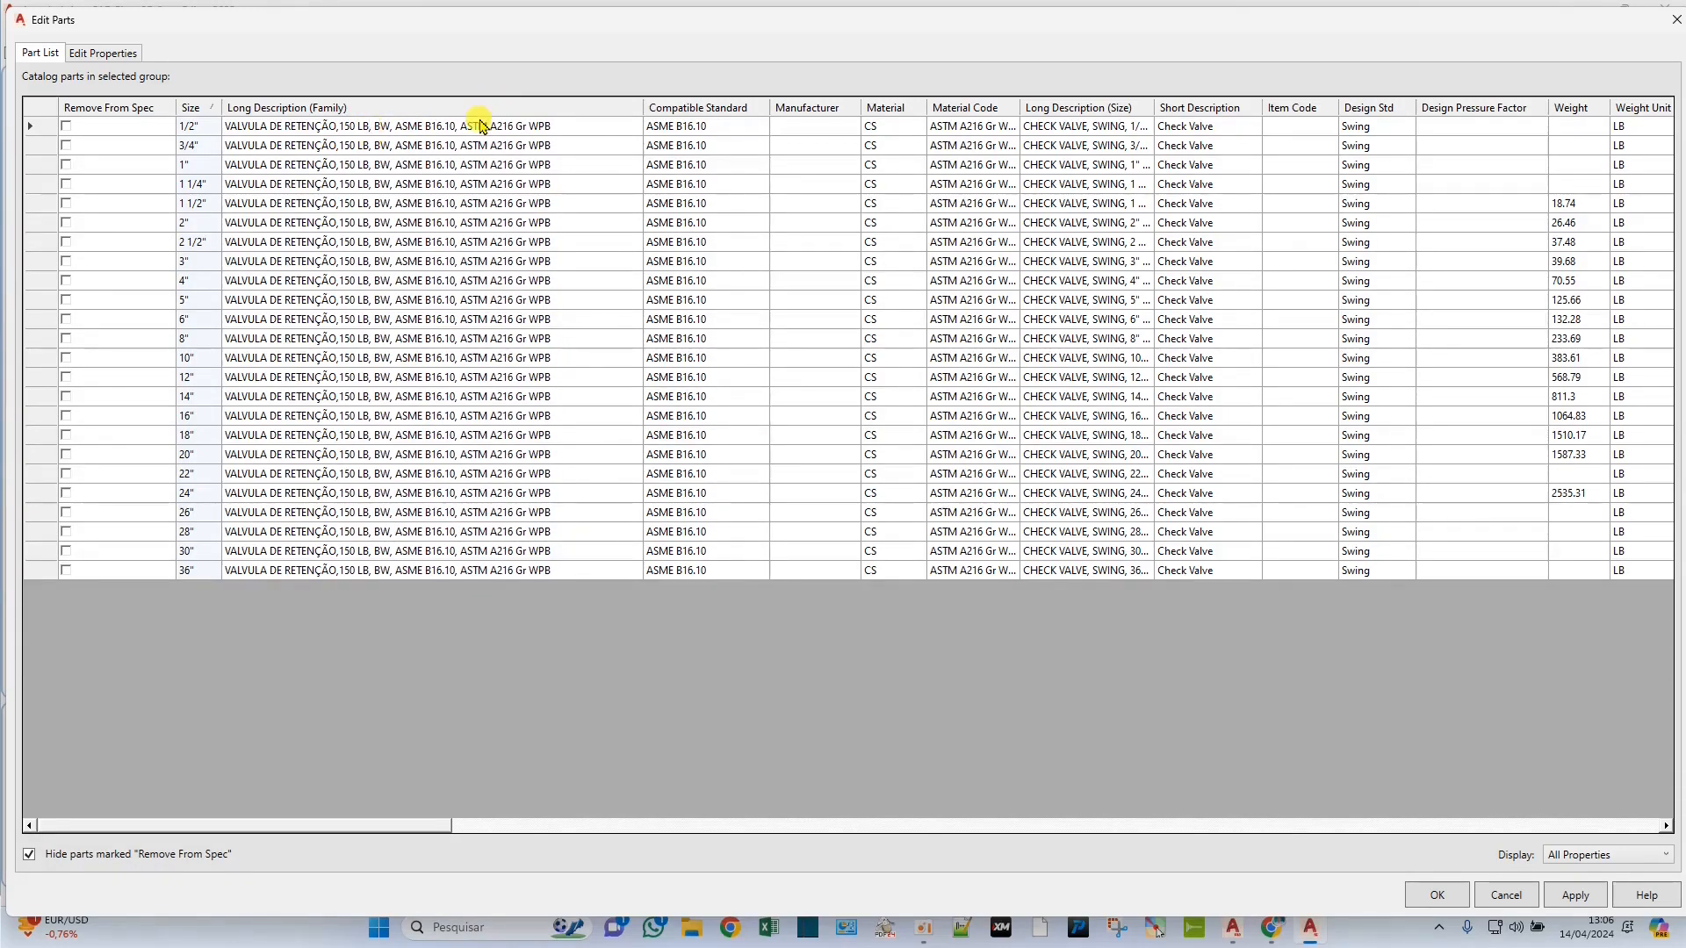
Change the pressure class in the BW valve's family long description to "150#"
key("BackSpace")
key("BackSpace")
key("BackSpace")
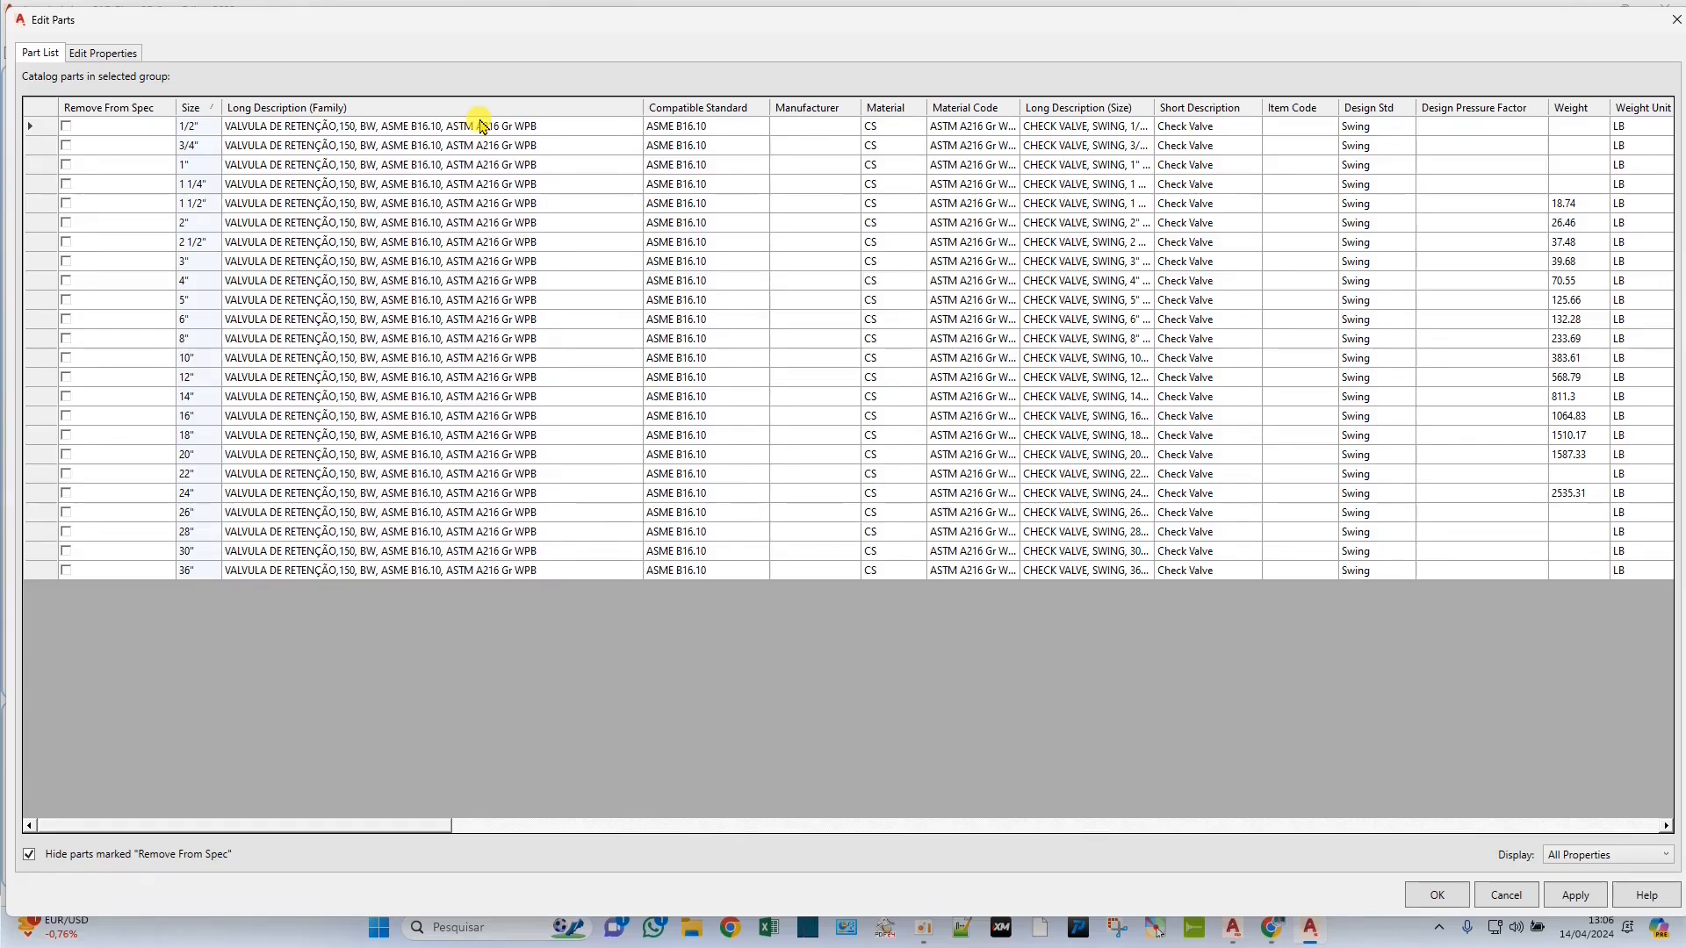
type("#")
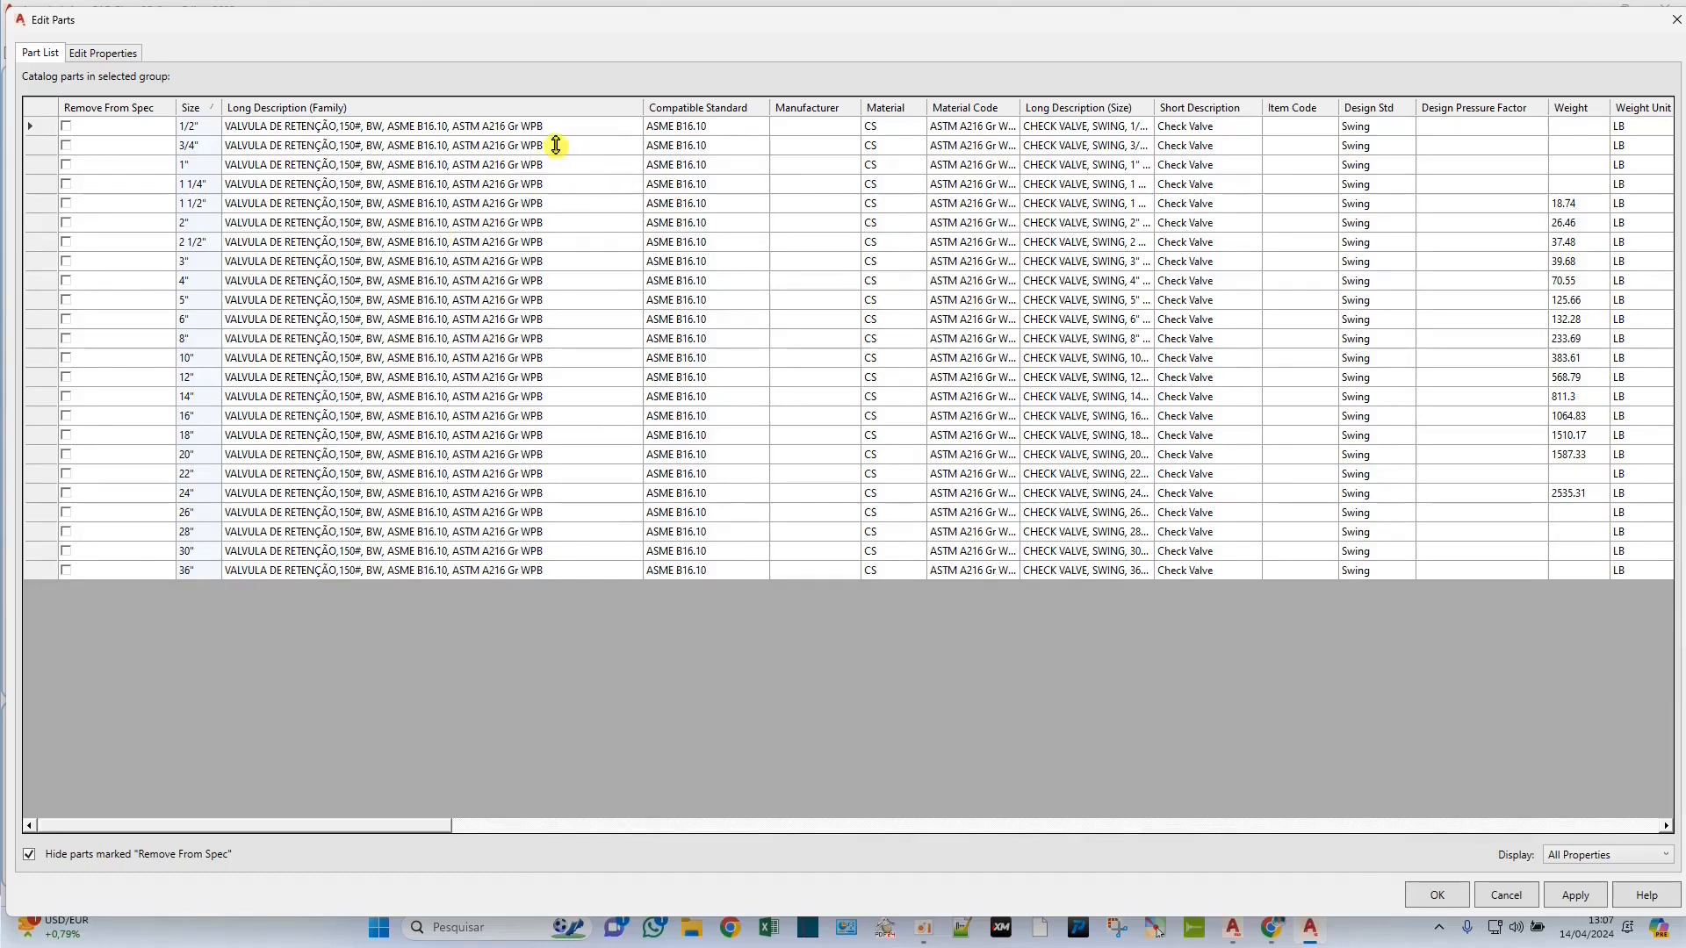
Copy the BW valve's family description into Long Description (Size) and Short Description for all sizes
left_click_drag(559, 126, 235, 126)
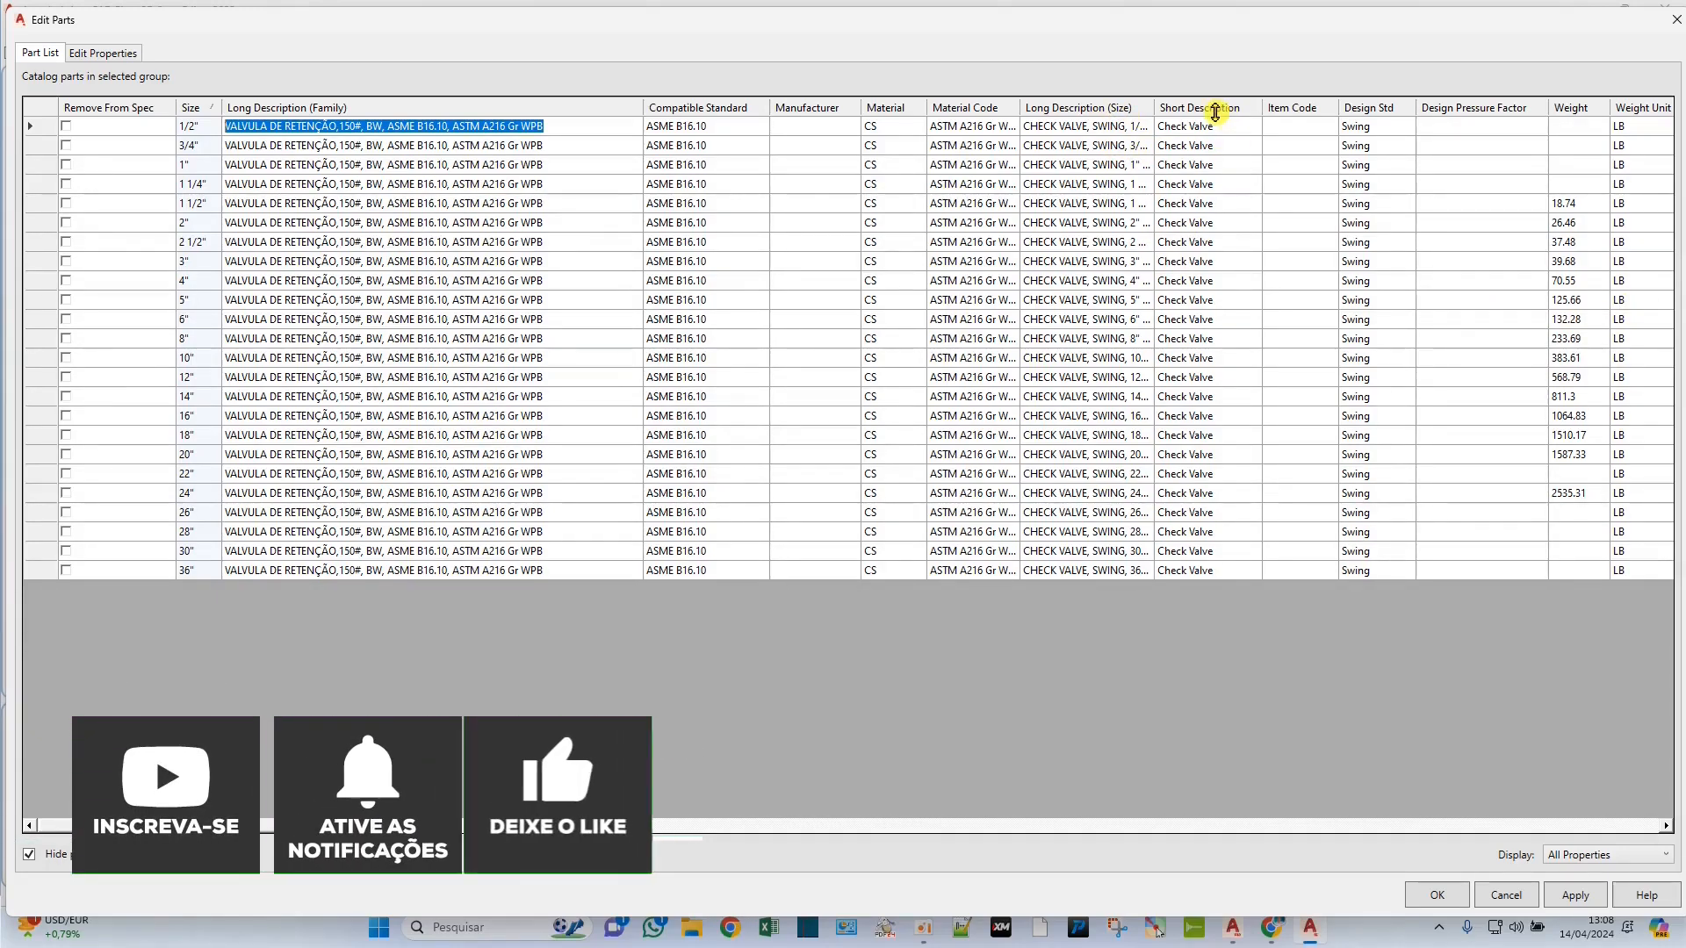
left_click_drag(1111, 129, 1192, 571)
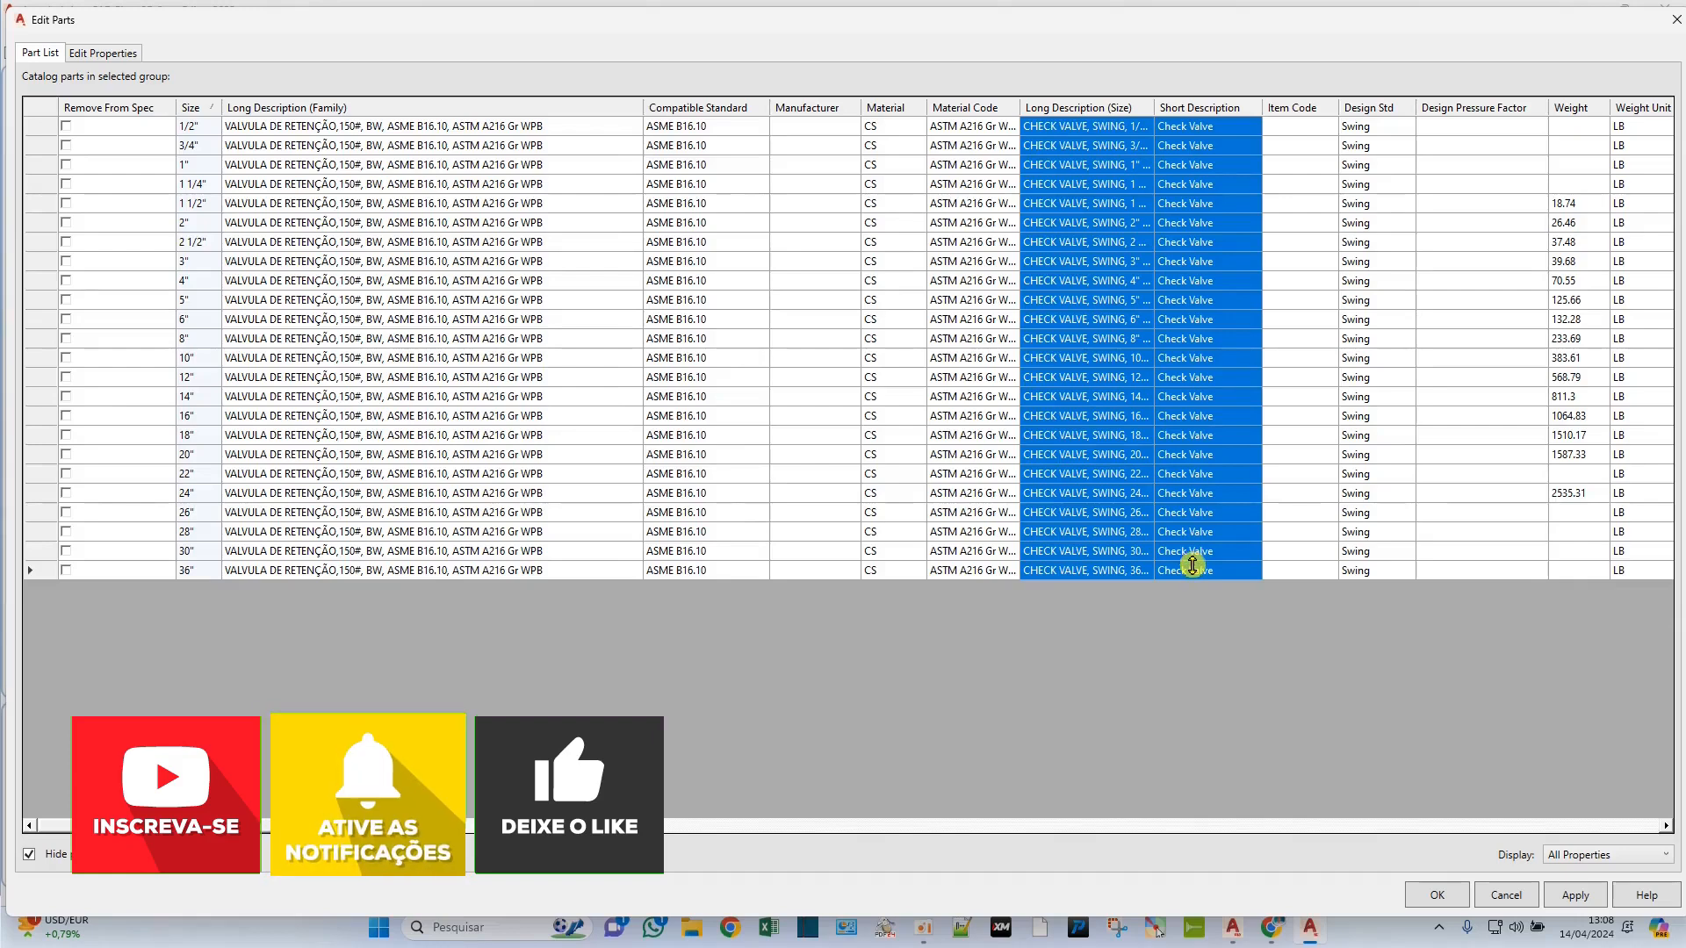
key("ctrl+v")
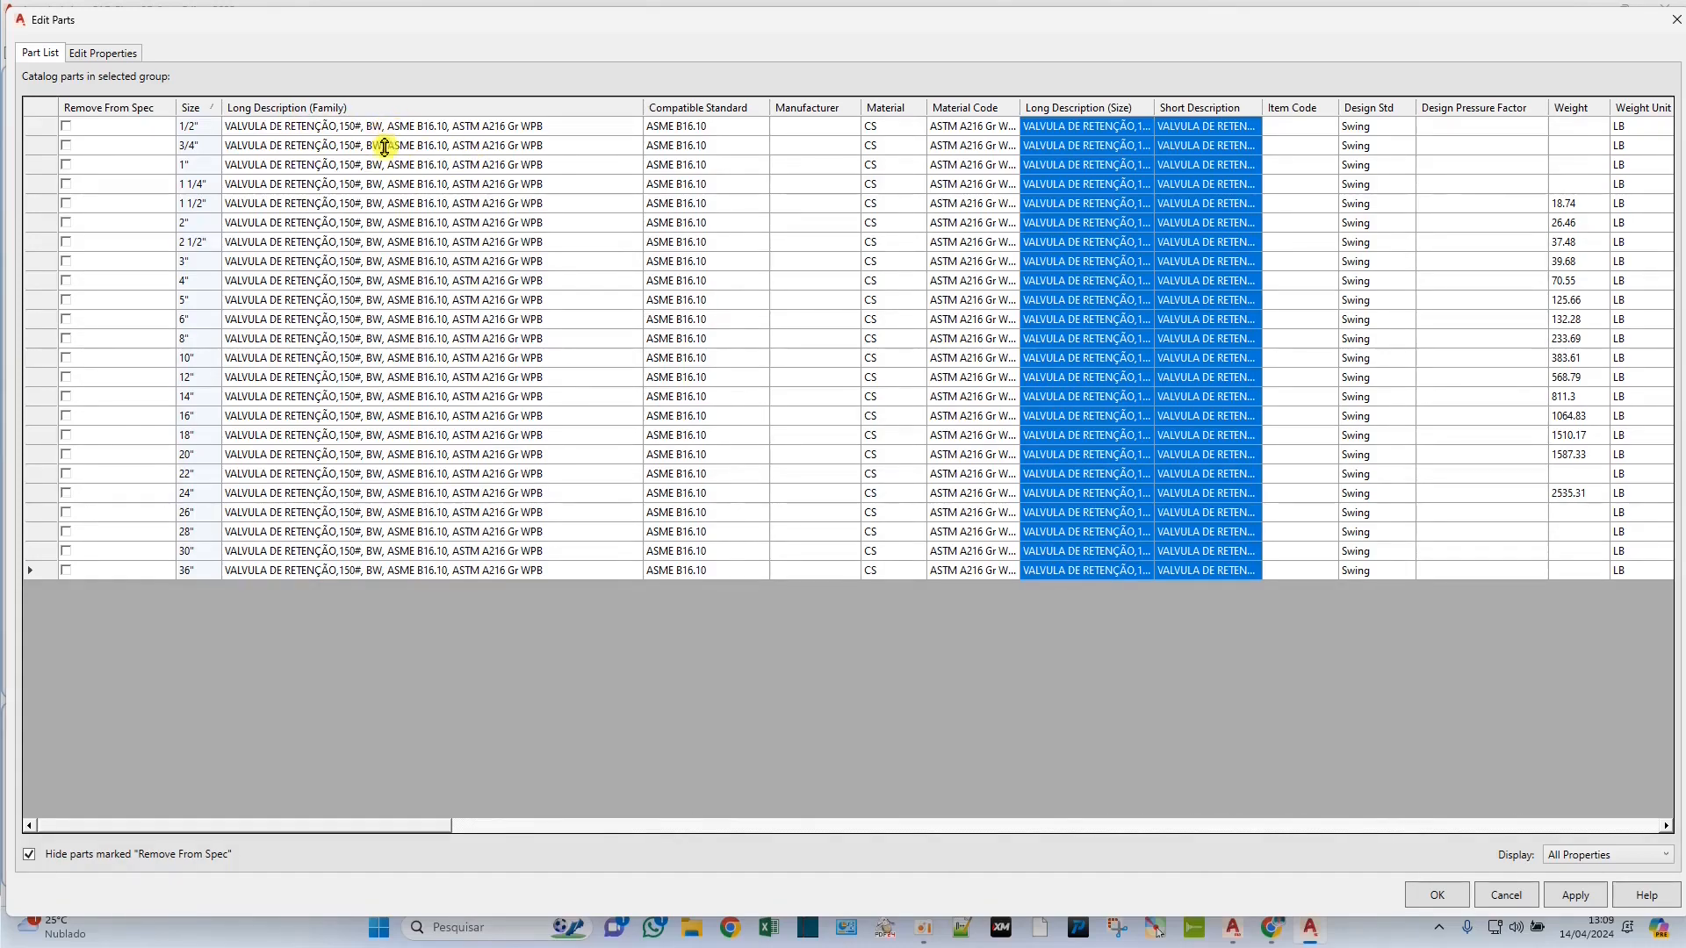
Replace "BW" with "SOLDA DE TOPO" in the check valve's family long description
left_click(380, 124)
left_click(380, 124)
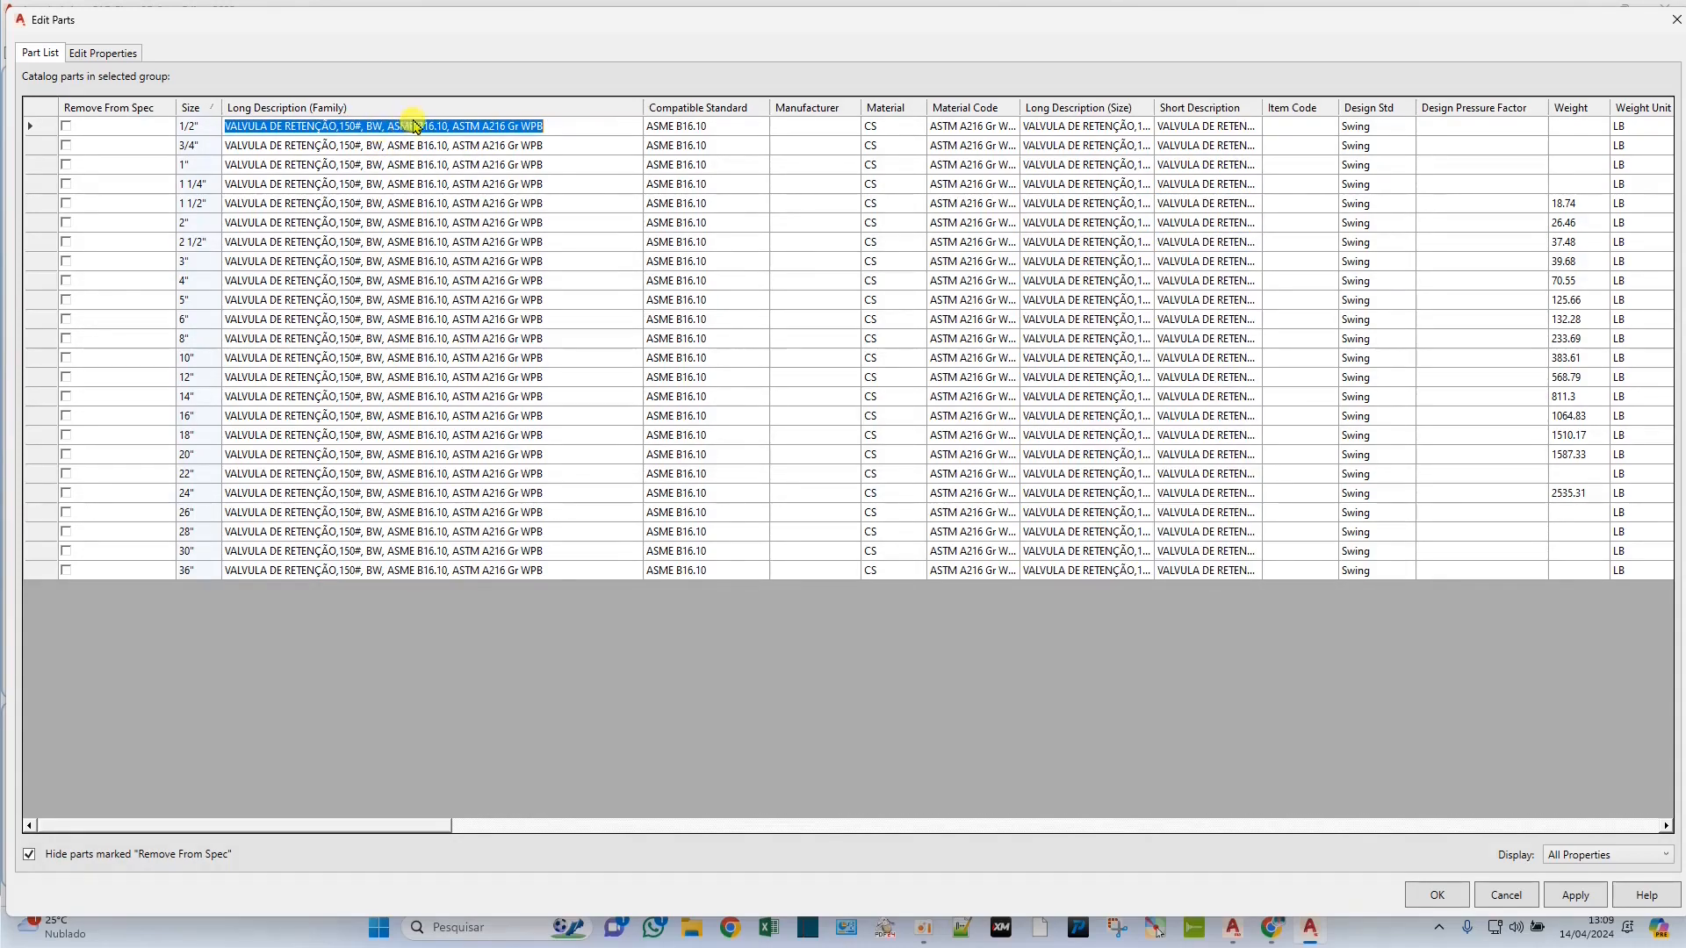
left_click(380, 124)
key("BackSpace")
key("BackSpace")
type("SOLDA DE ")
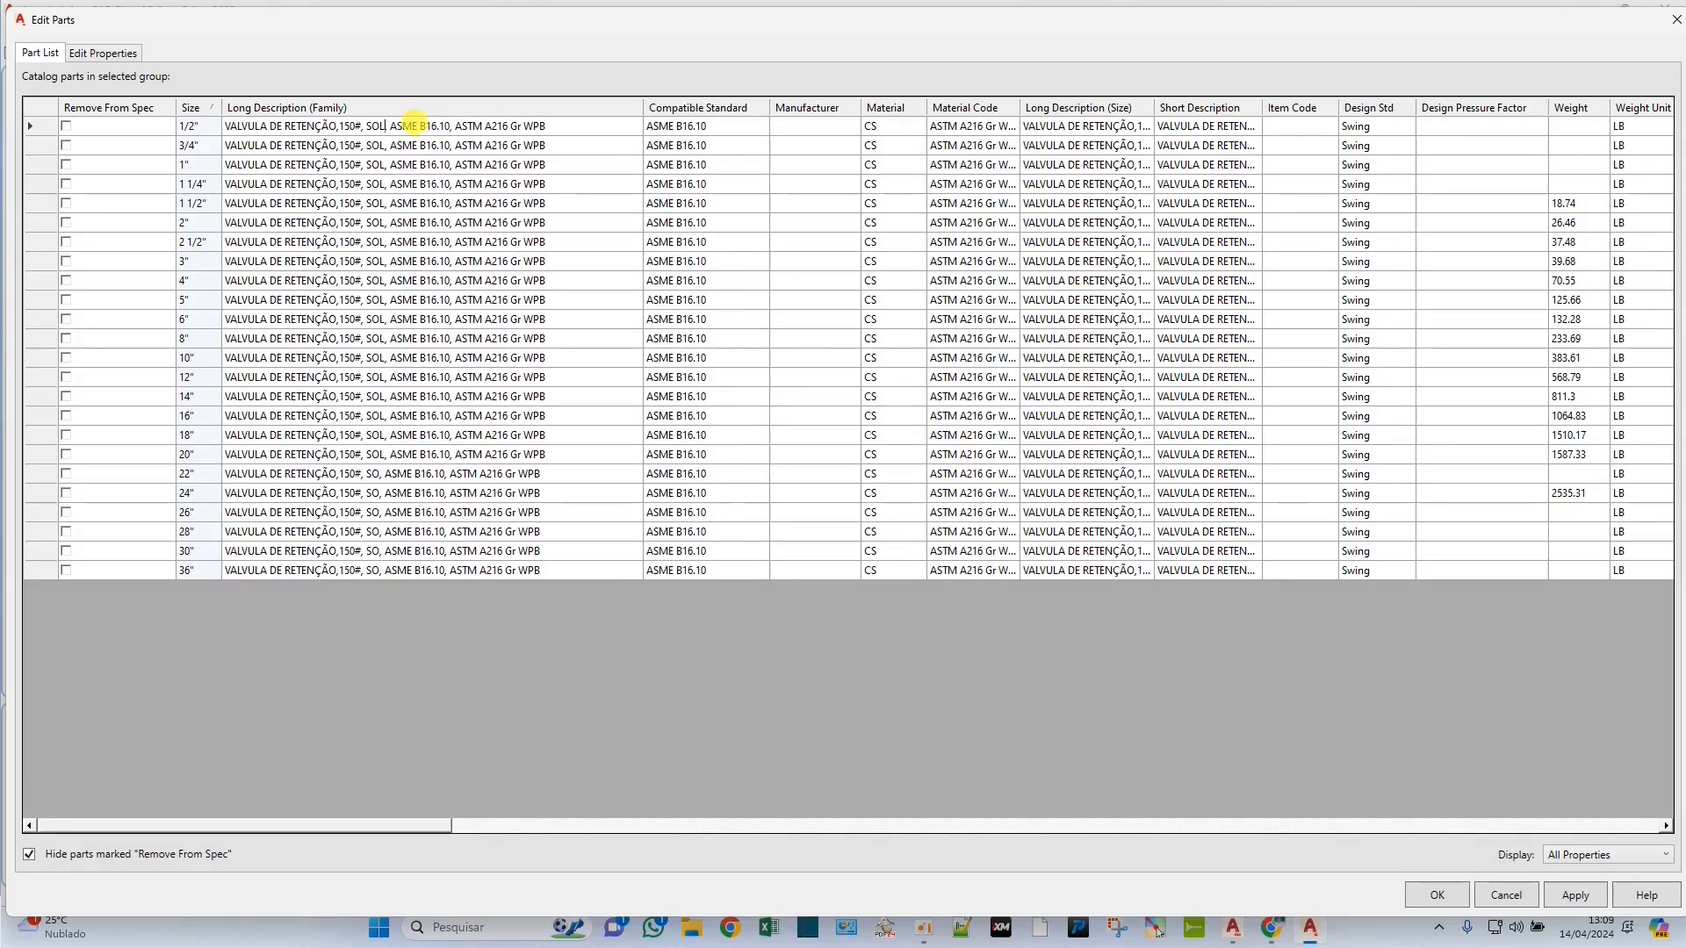
type("TOPO")
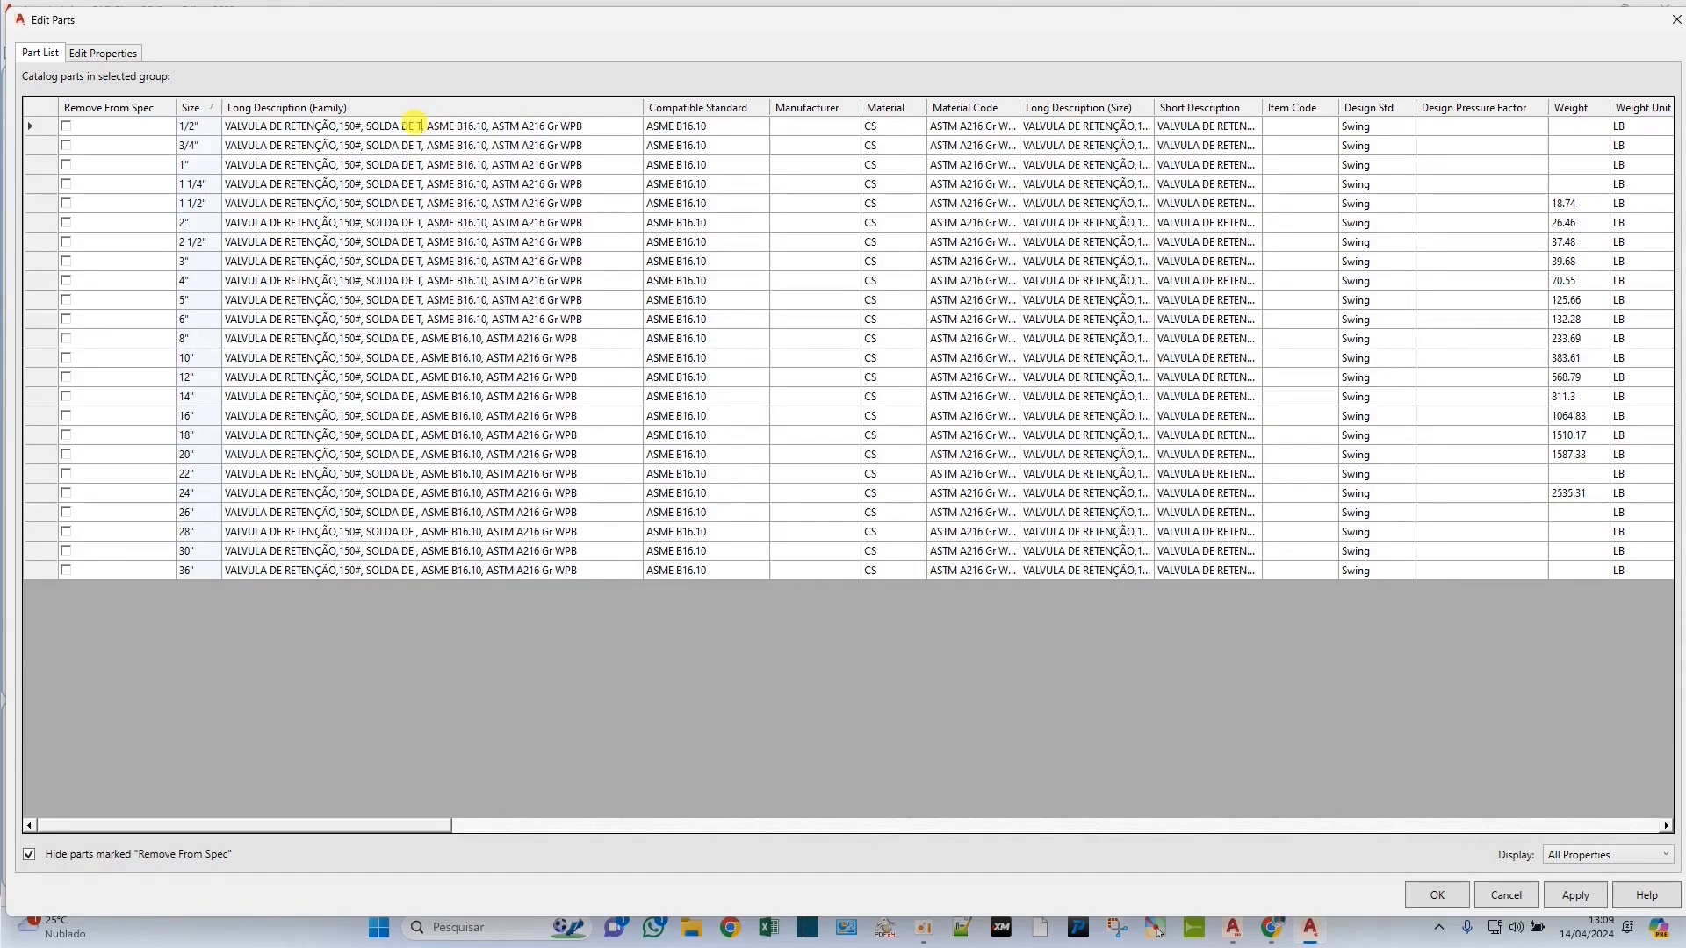
Insert "CONFORME" before ASME B16.10 and "MATERIAL" before ASTM A216 in the family description, and apply the part edits
left_click(472, 124)
type("CONFORME")
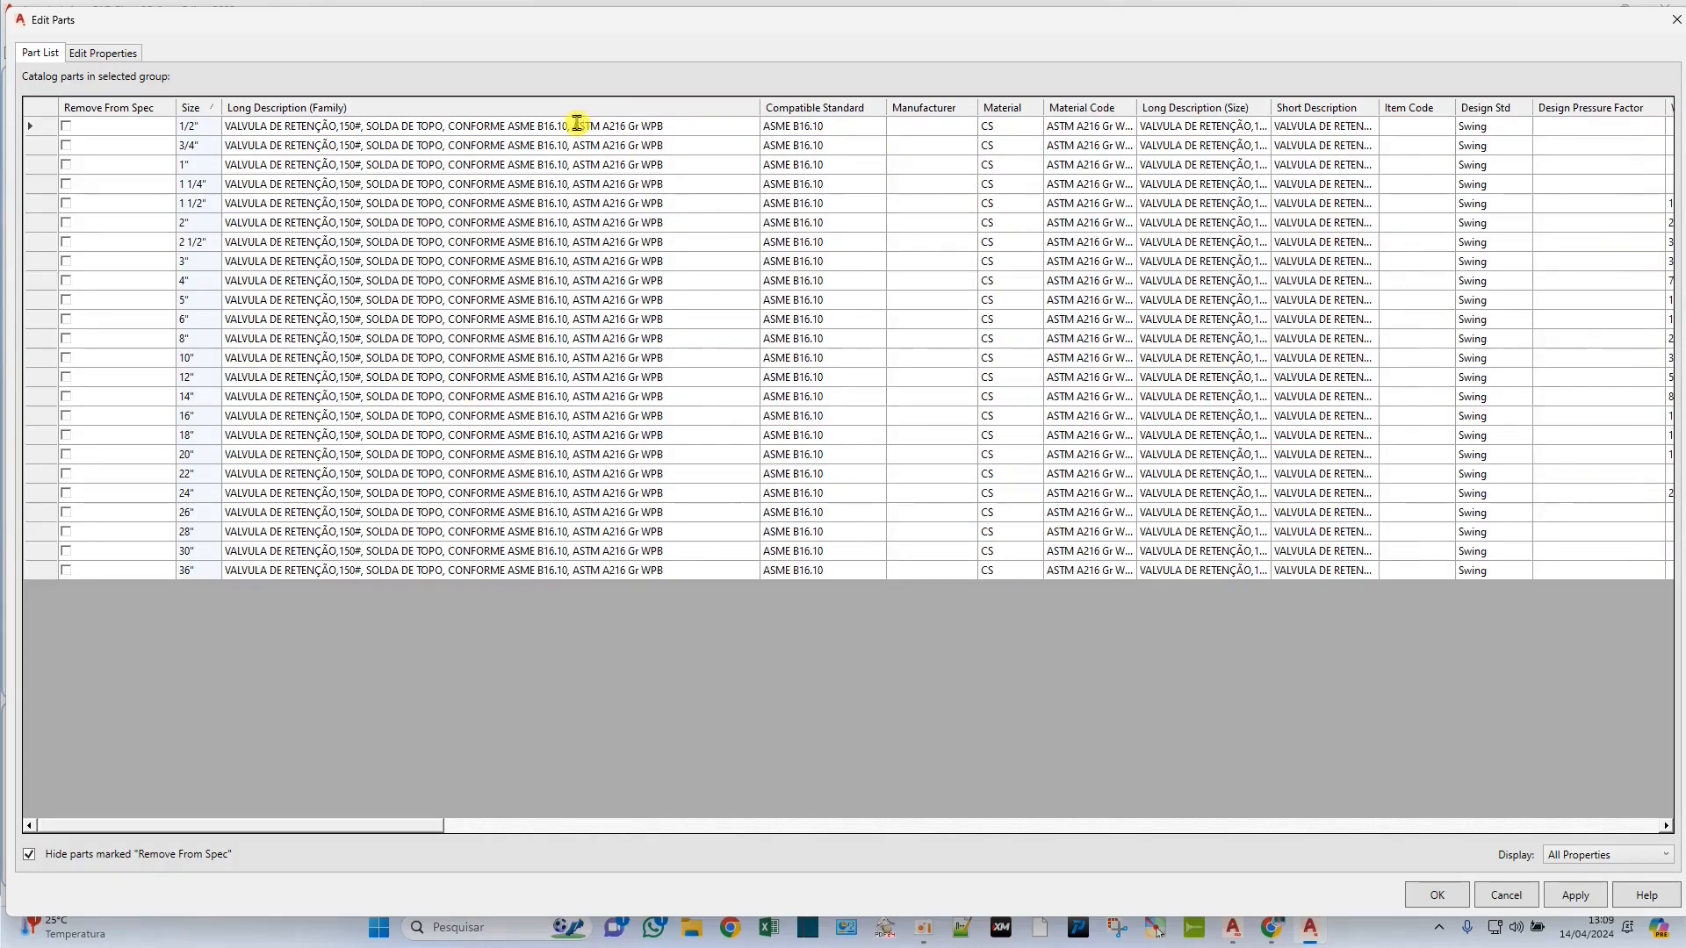
type("MATERI")
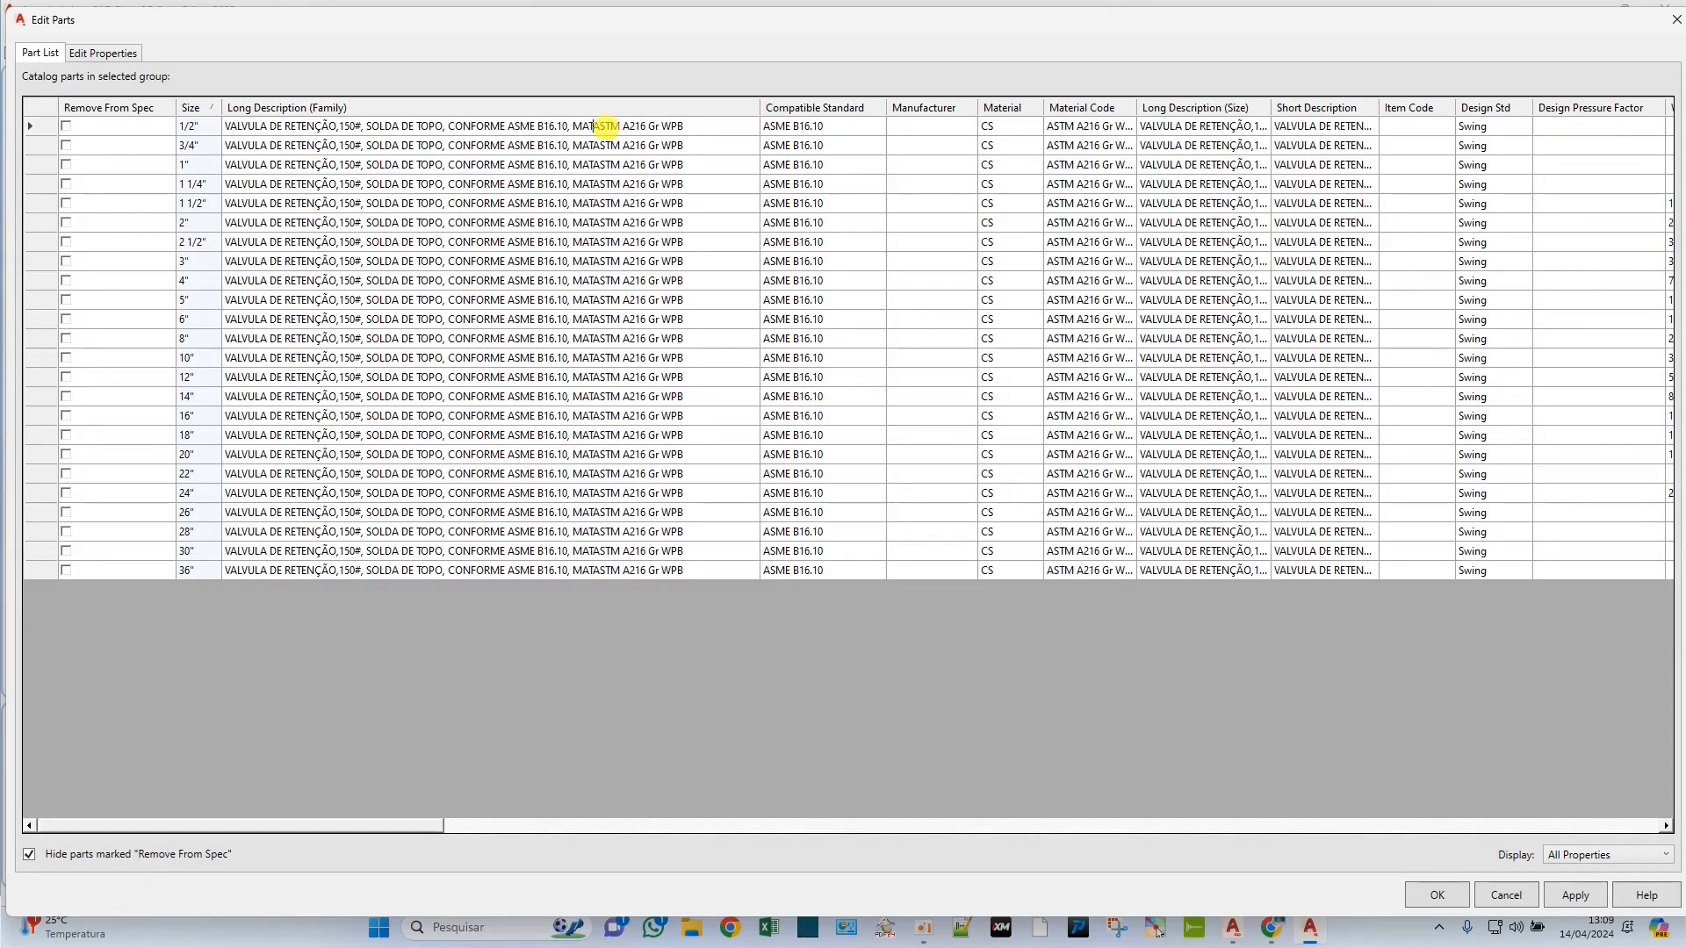
type("AL")
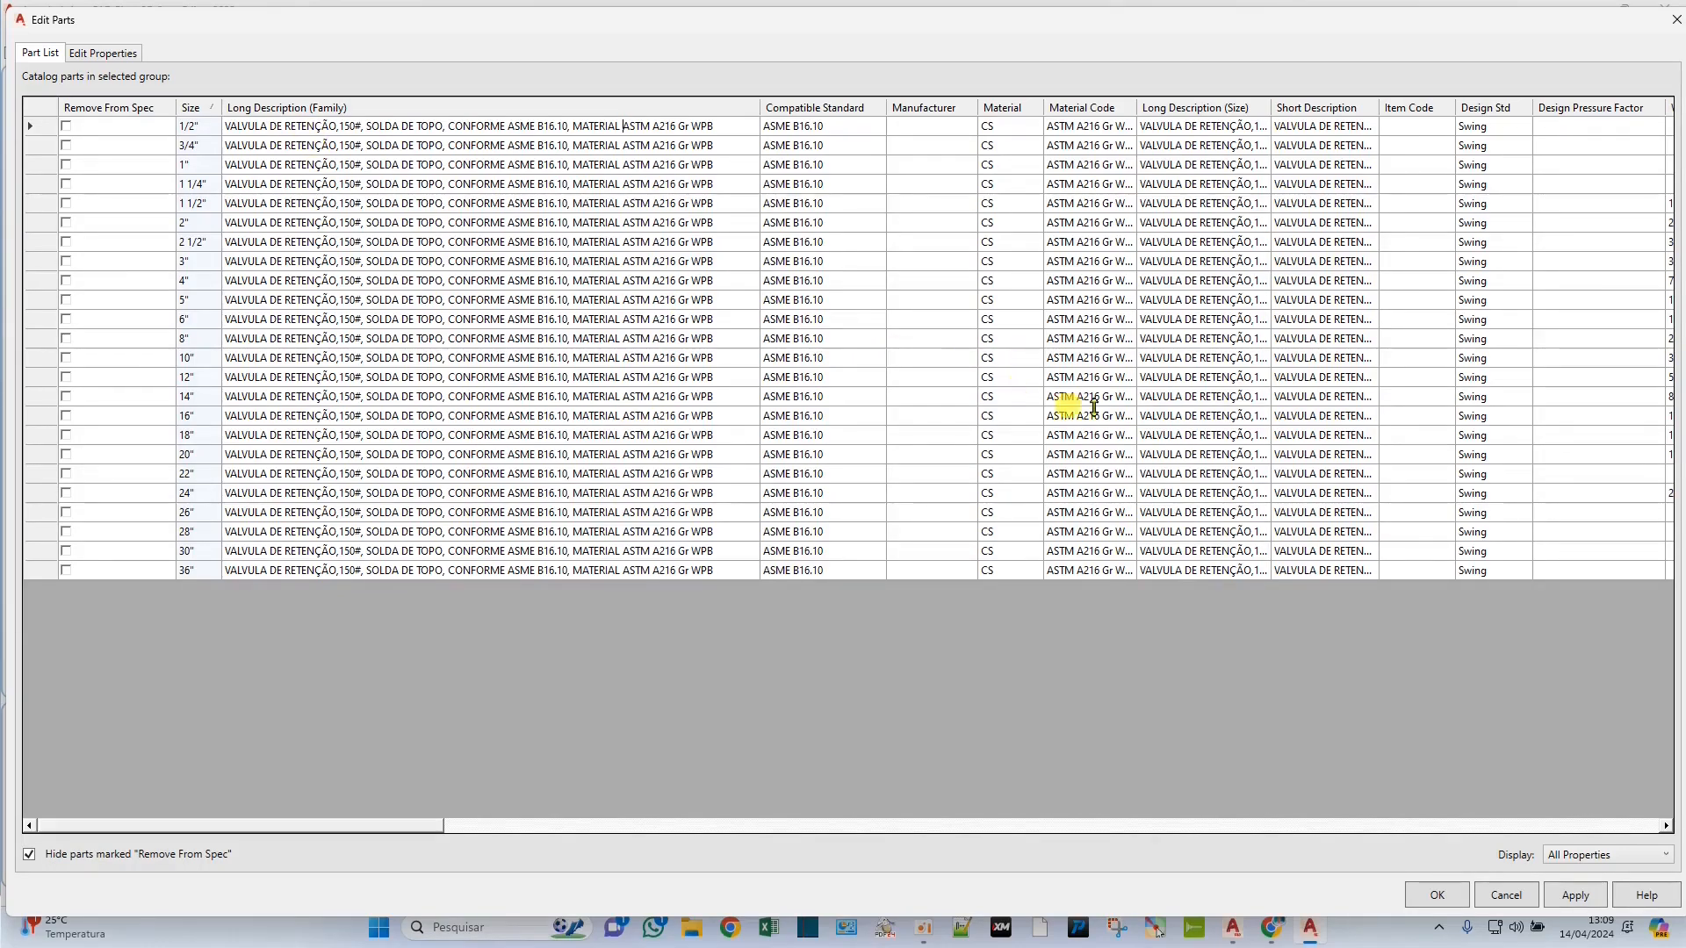
left_click(1577, 896)
left_click(1433, 897)
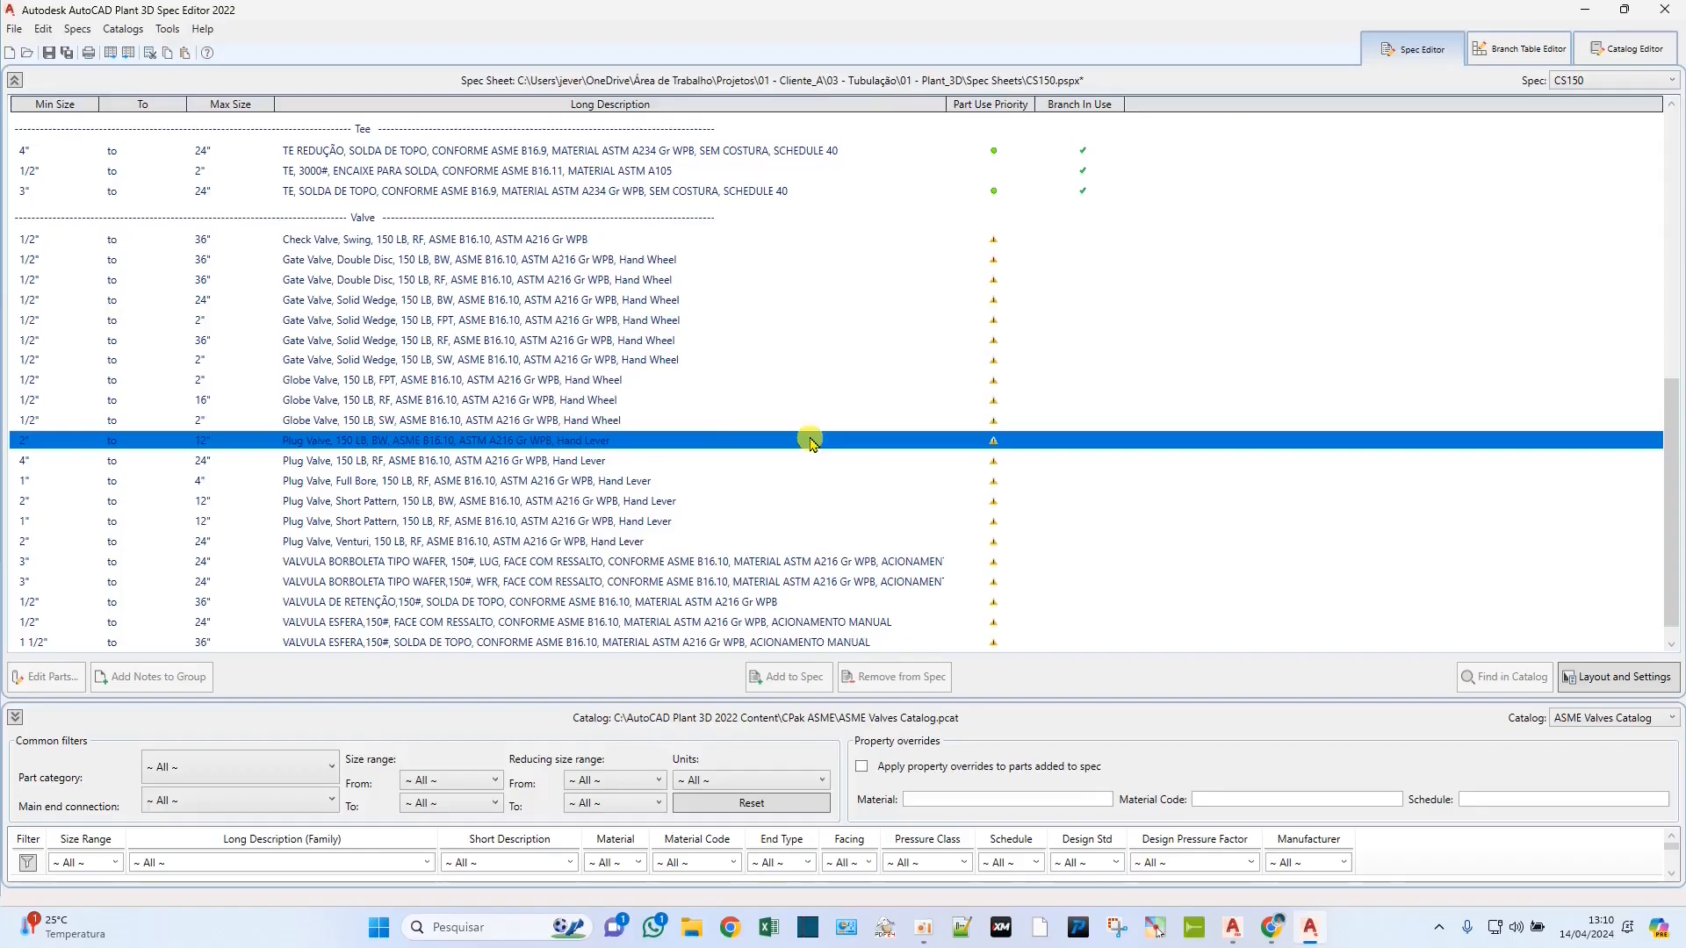
Open the parts of the 150 LB RF swing check valve for editing and widen the Long Description (Family) column
left_click(536, 395)
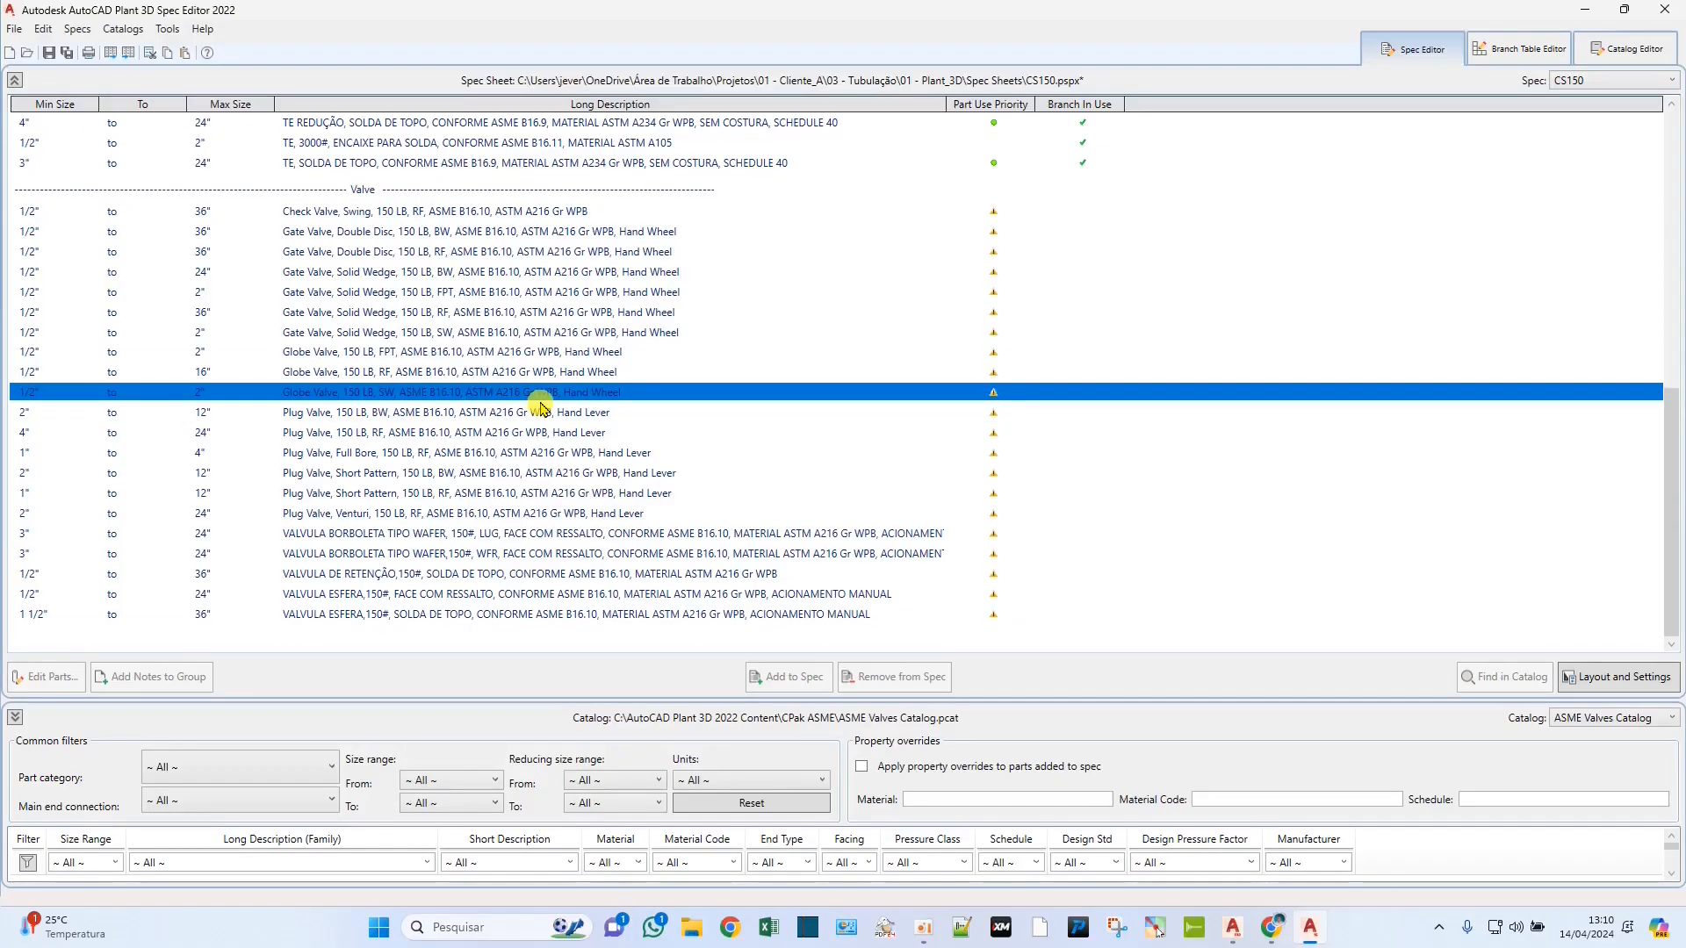
left_click(371, 577)
left_click(366, 213)
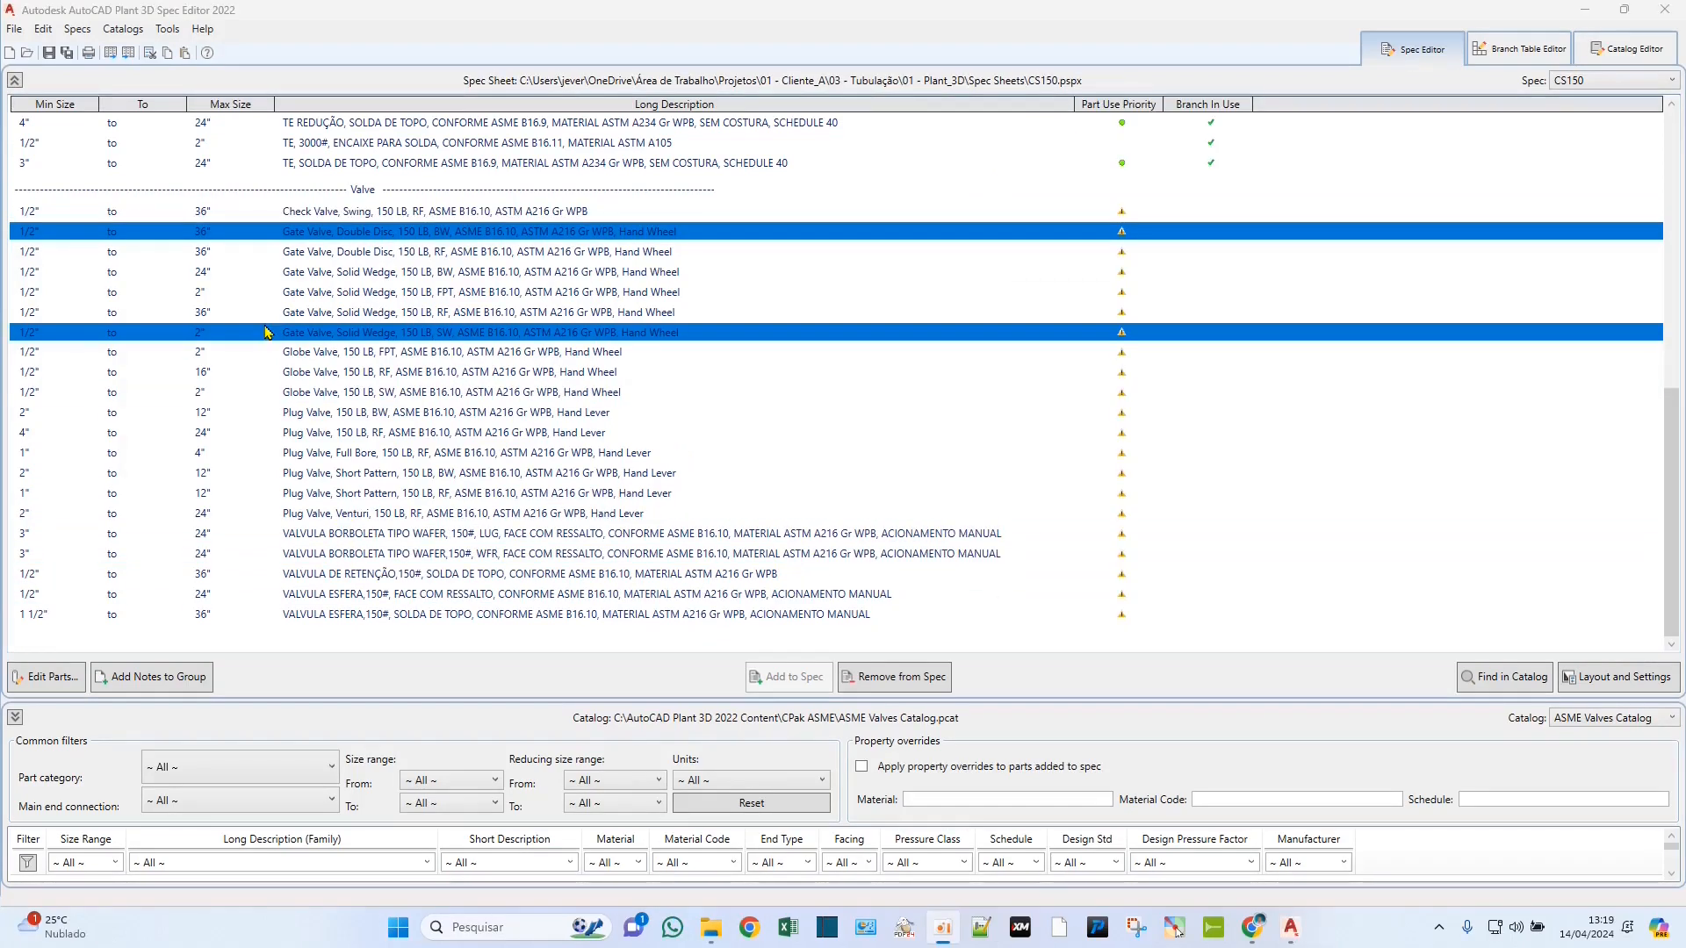
left_click(345, 216)
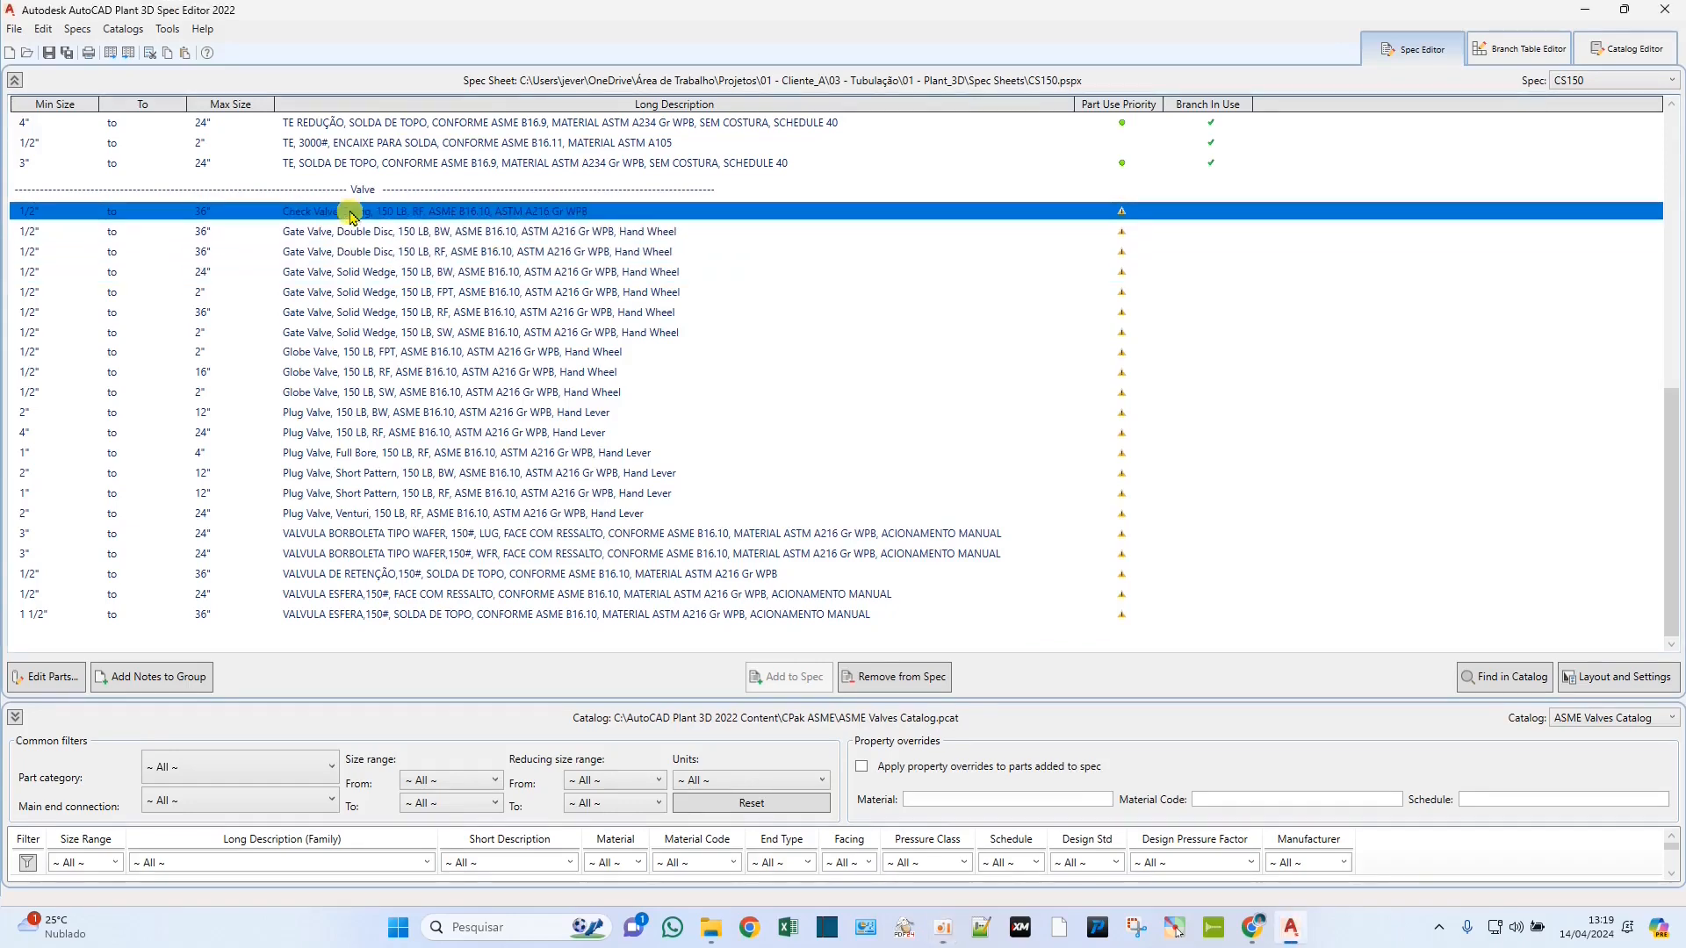
double_click(350, 213)
left_click_drag(896, 256, 334, 29)
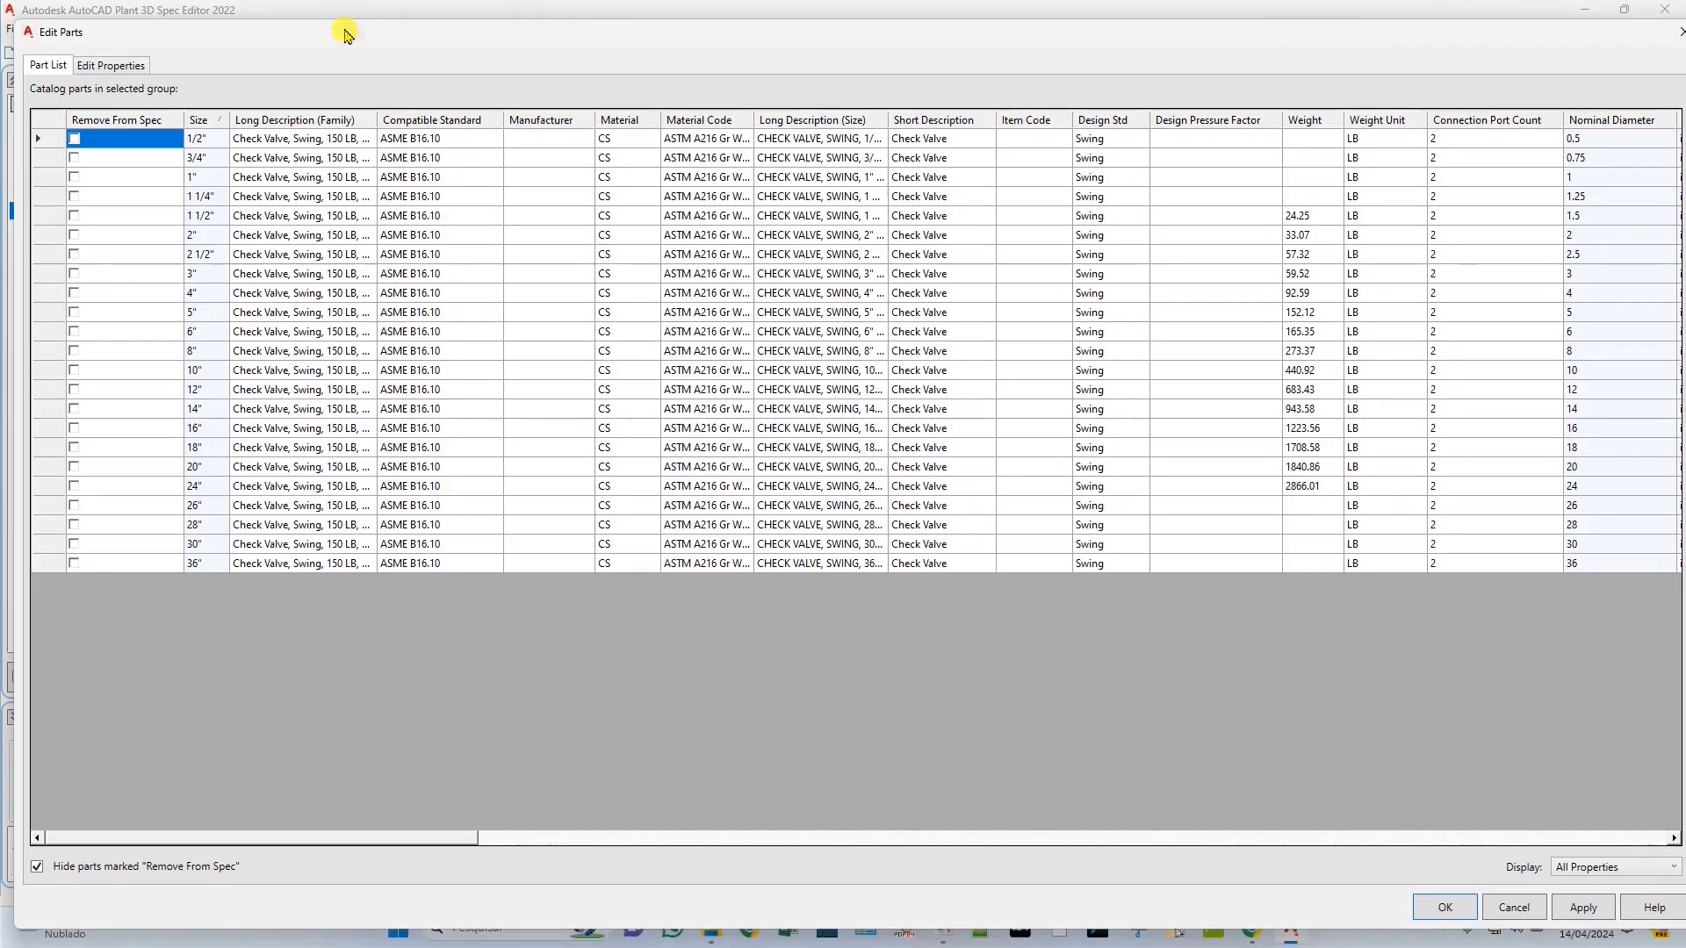
left_click_drag(378, 113, 787, 131)
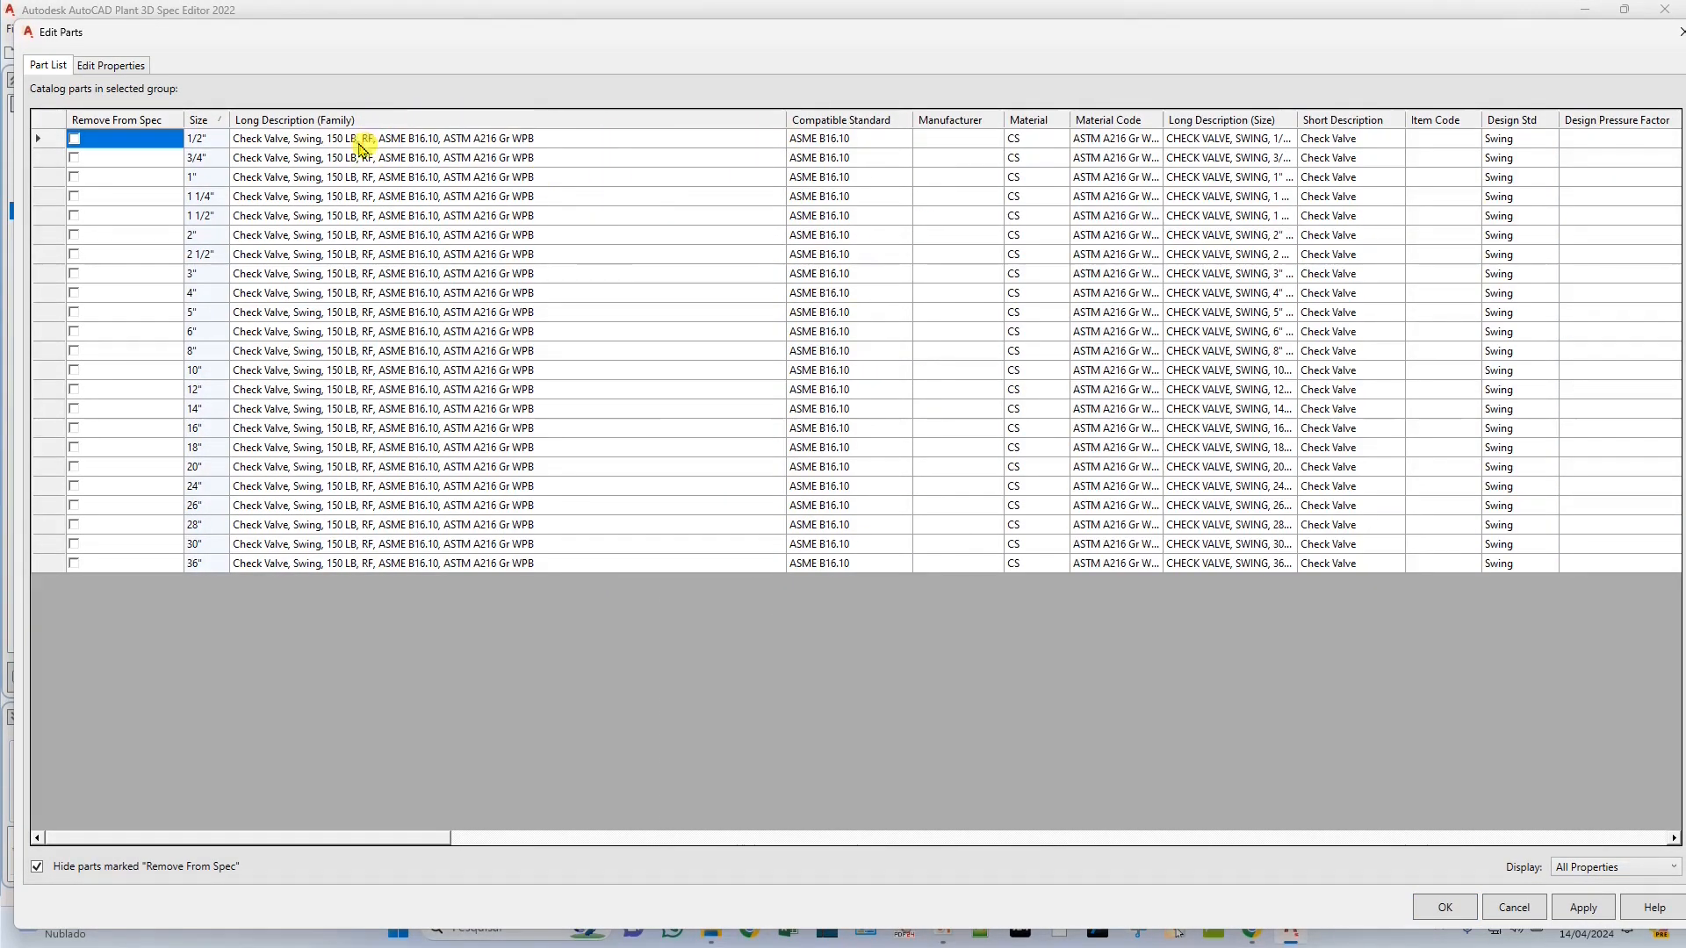
Replace "Check Valve" with "VALVULA DE RETENÇÃO" in the family long description of the RF check valve
left_click(283, 138)
left_click(283, 138)
left_click_drag(290, 139, 245, 138)
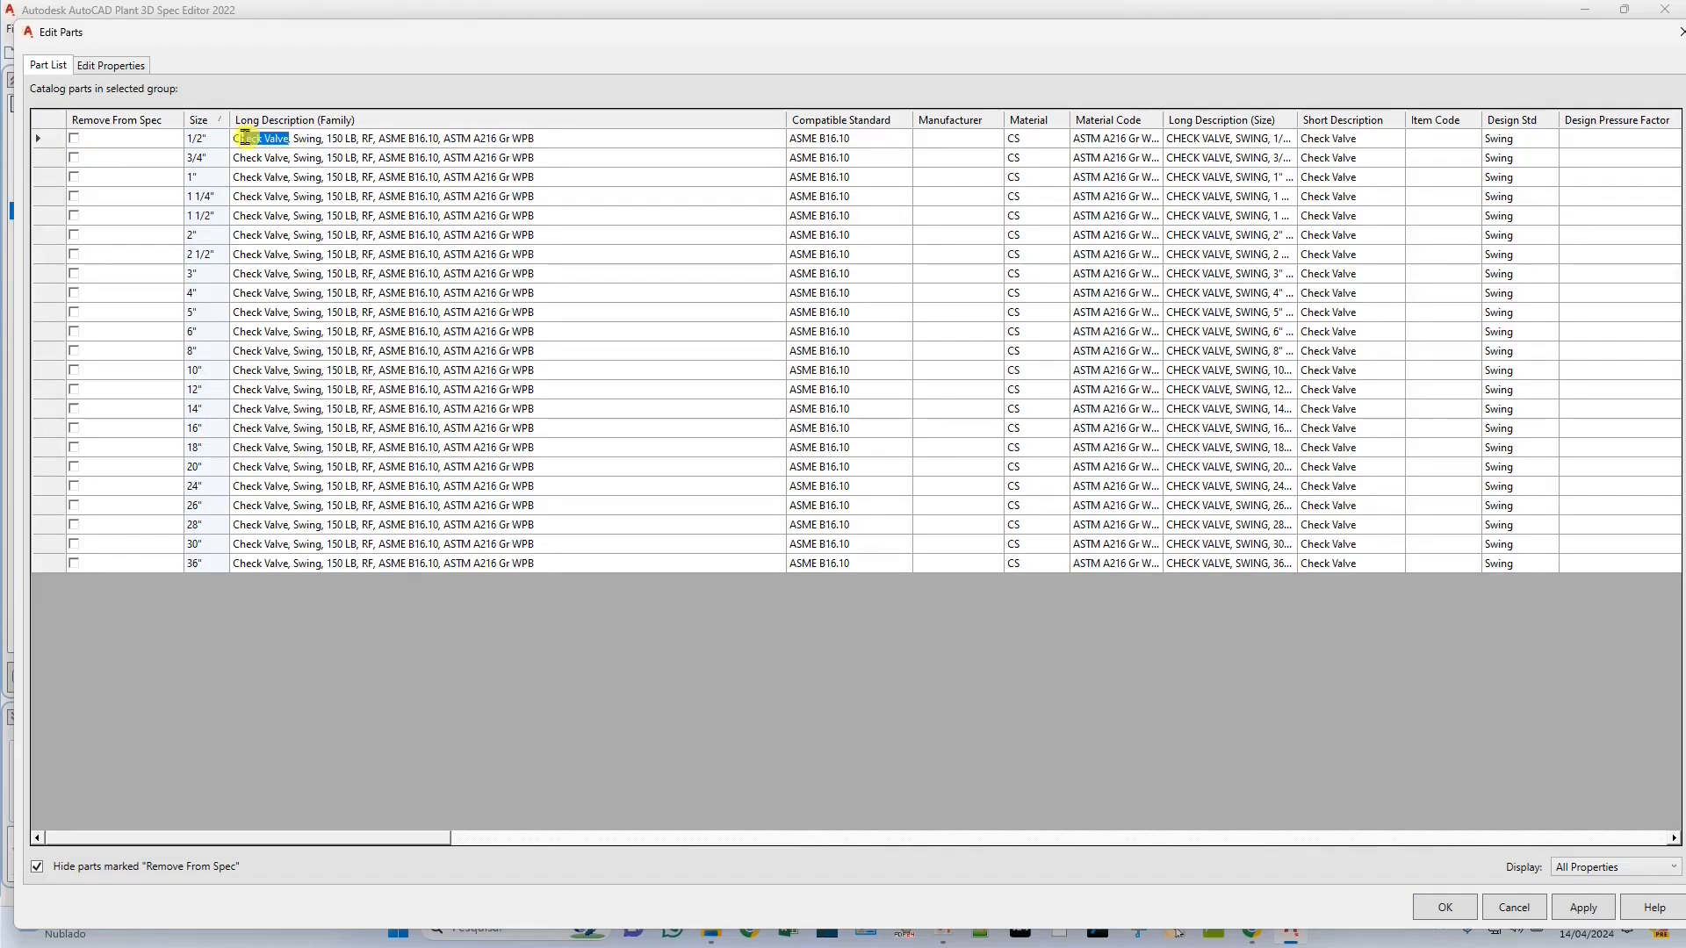
type("VALVULA ")
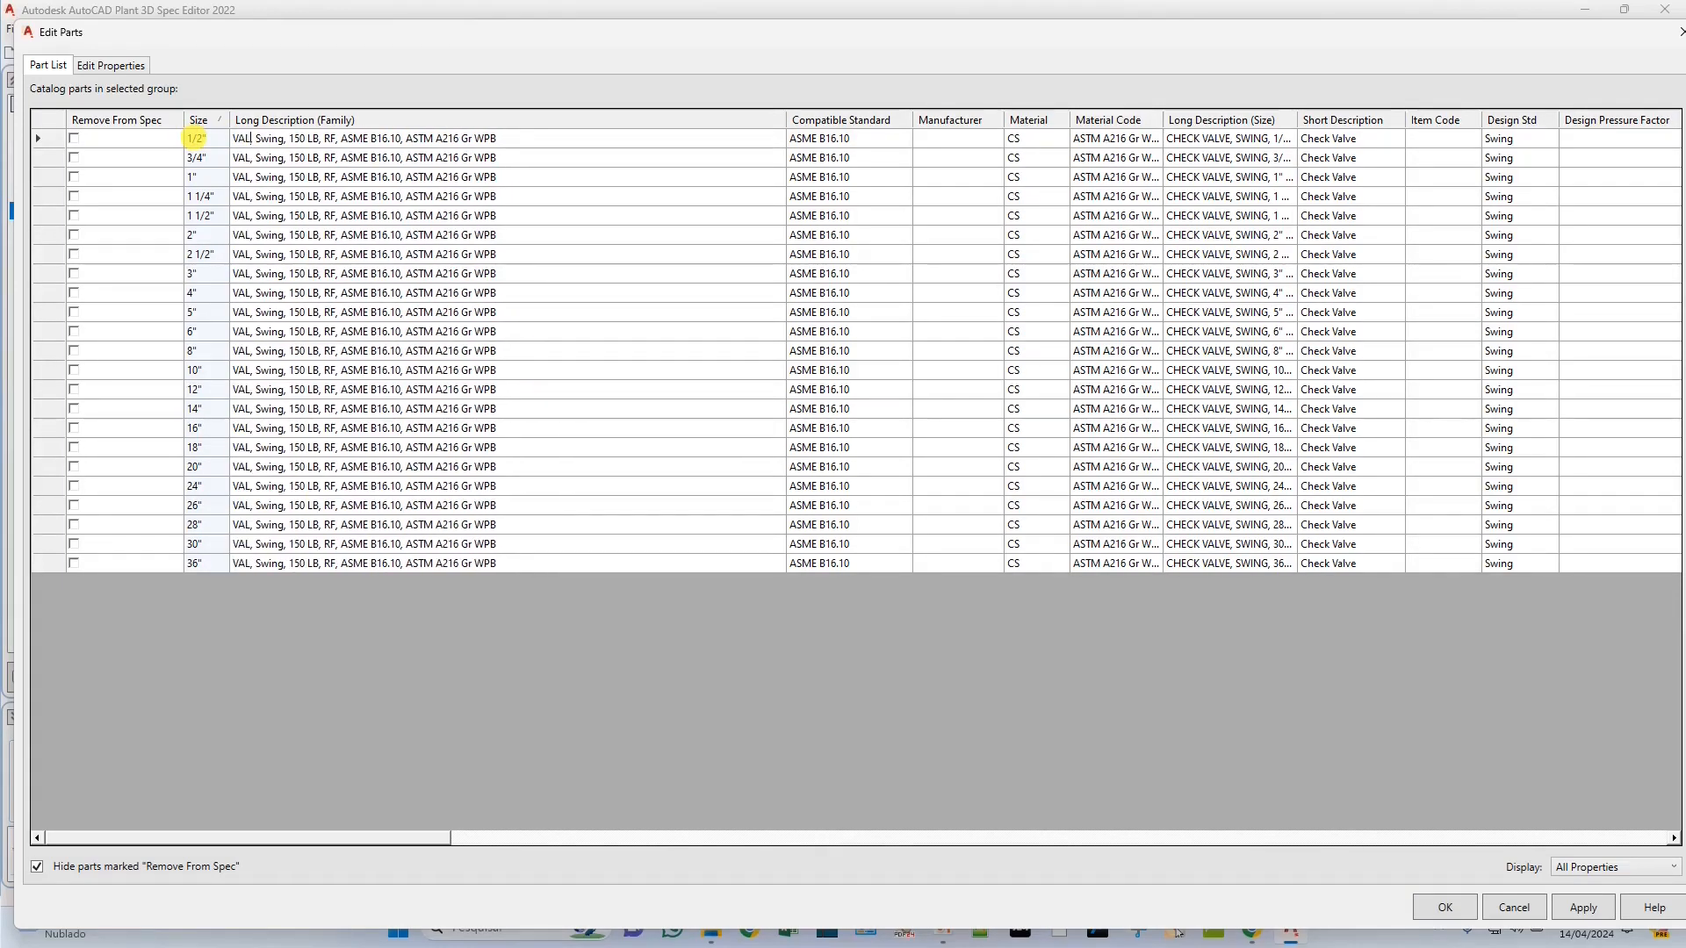
type("DE RETE")
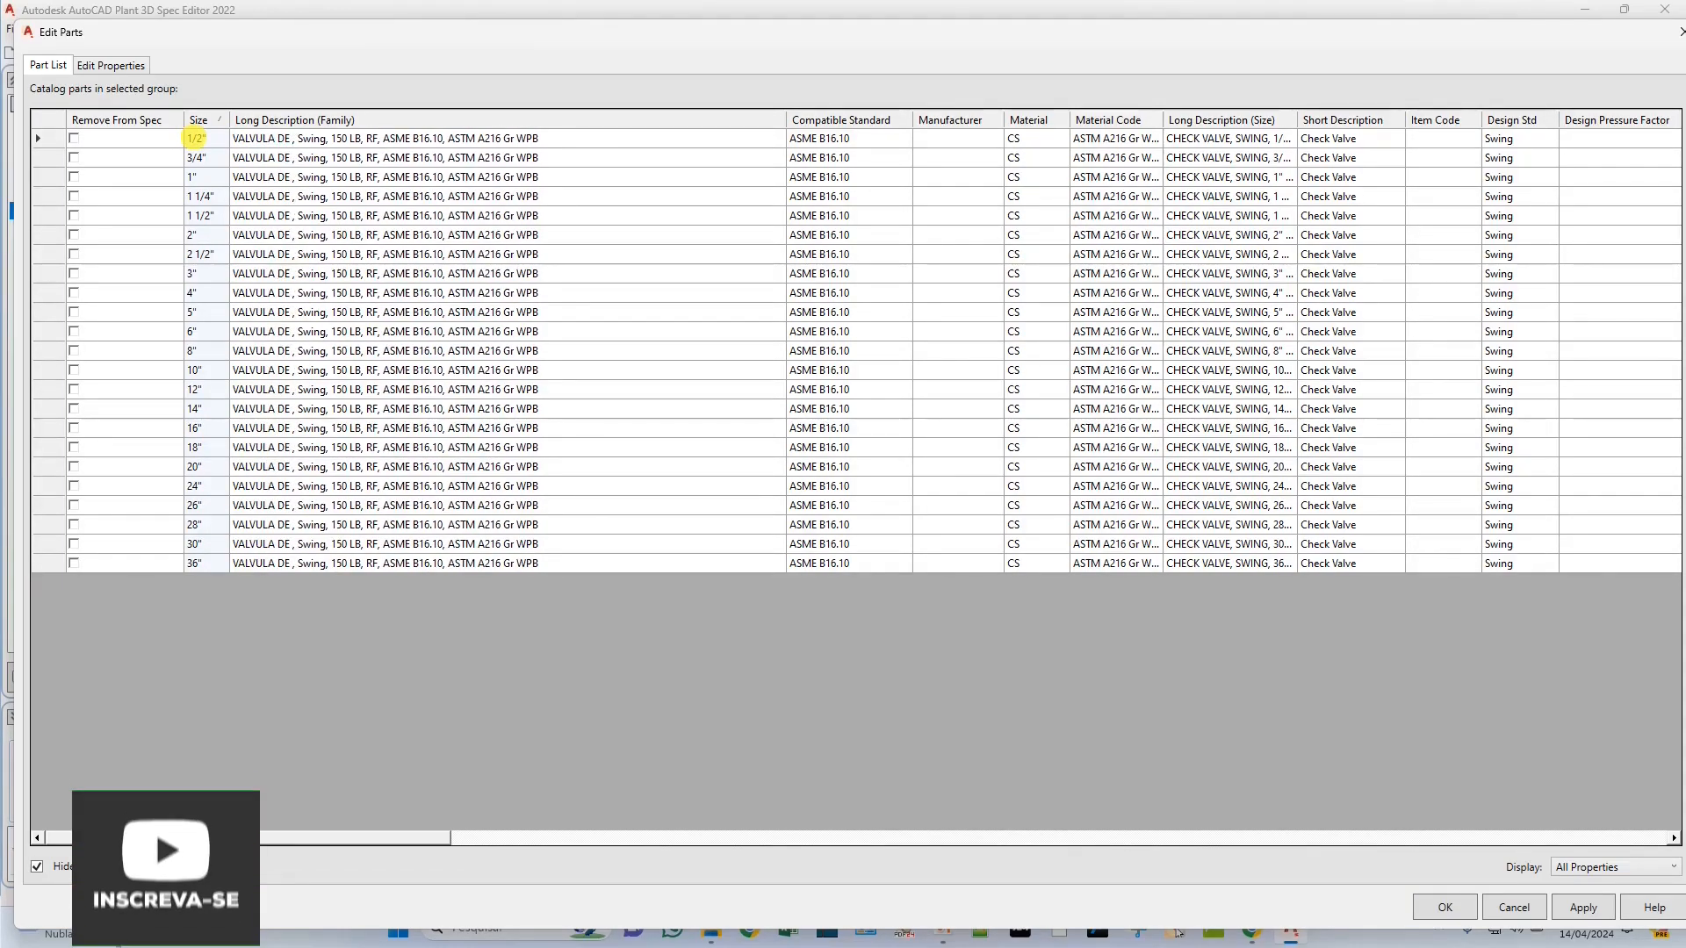
type("NÇÃO")
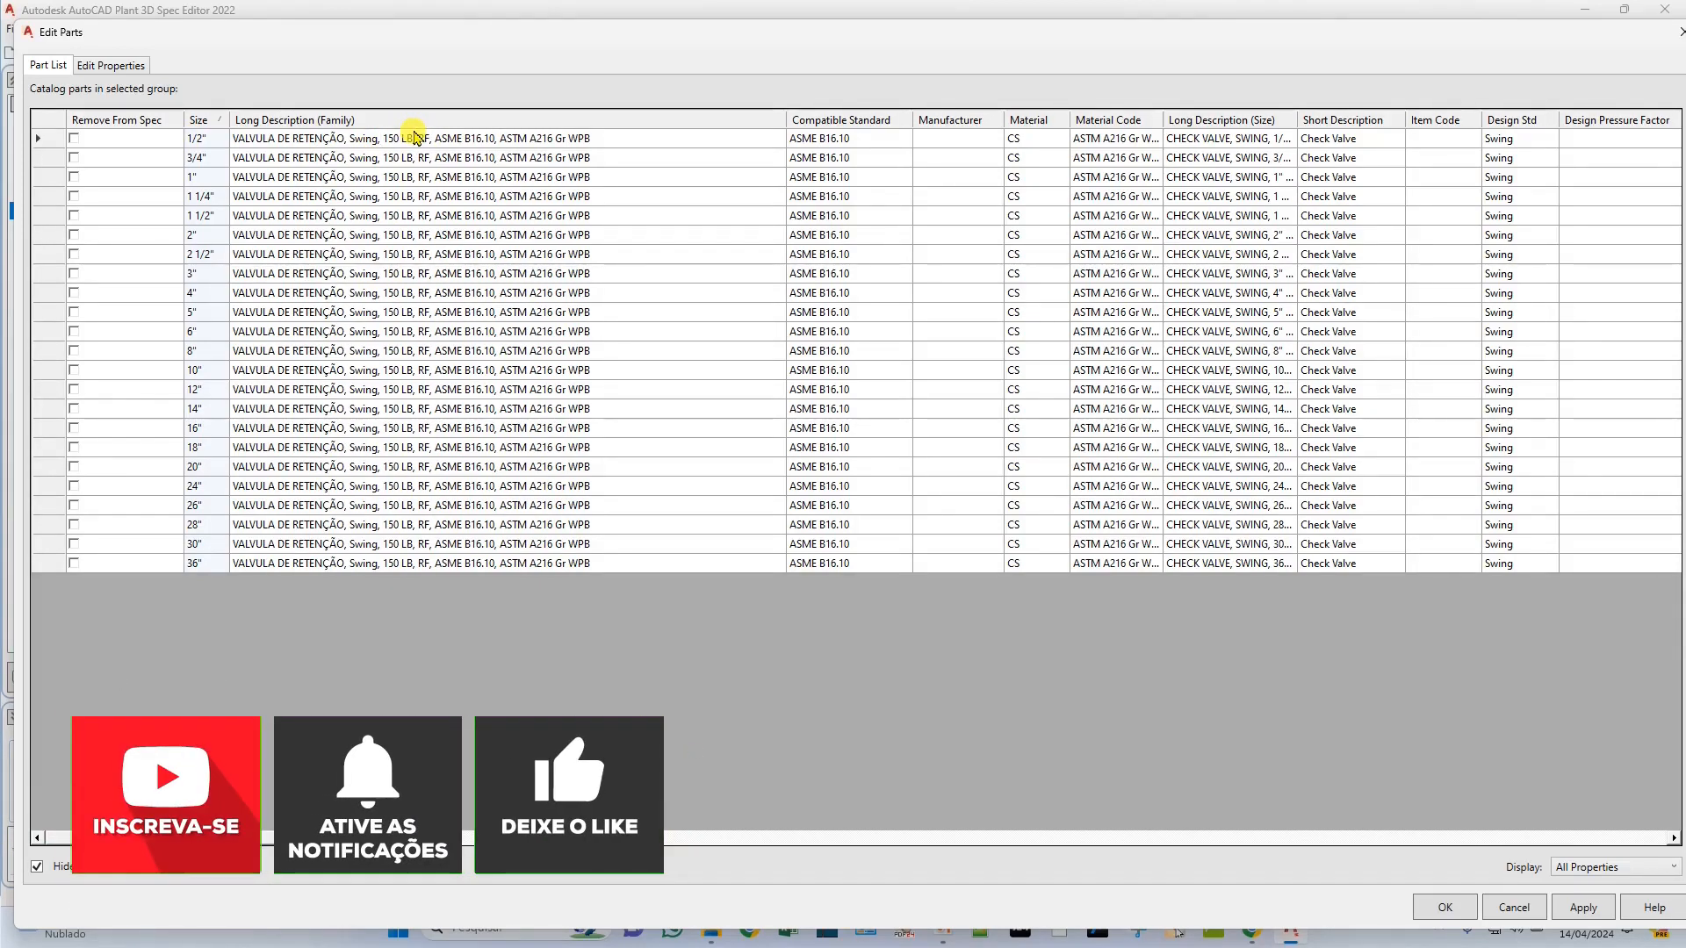
Remove the word "Swing" and its comma from the RF check valve's family long description
key("BackSpace")
key("BackSpace")
key("BackSpace")
key("BackSpace")
key("BackSpace")
key("BackSpace")
key("BackSpace")
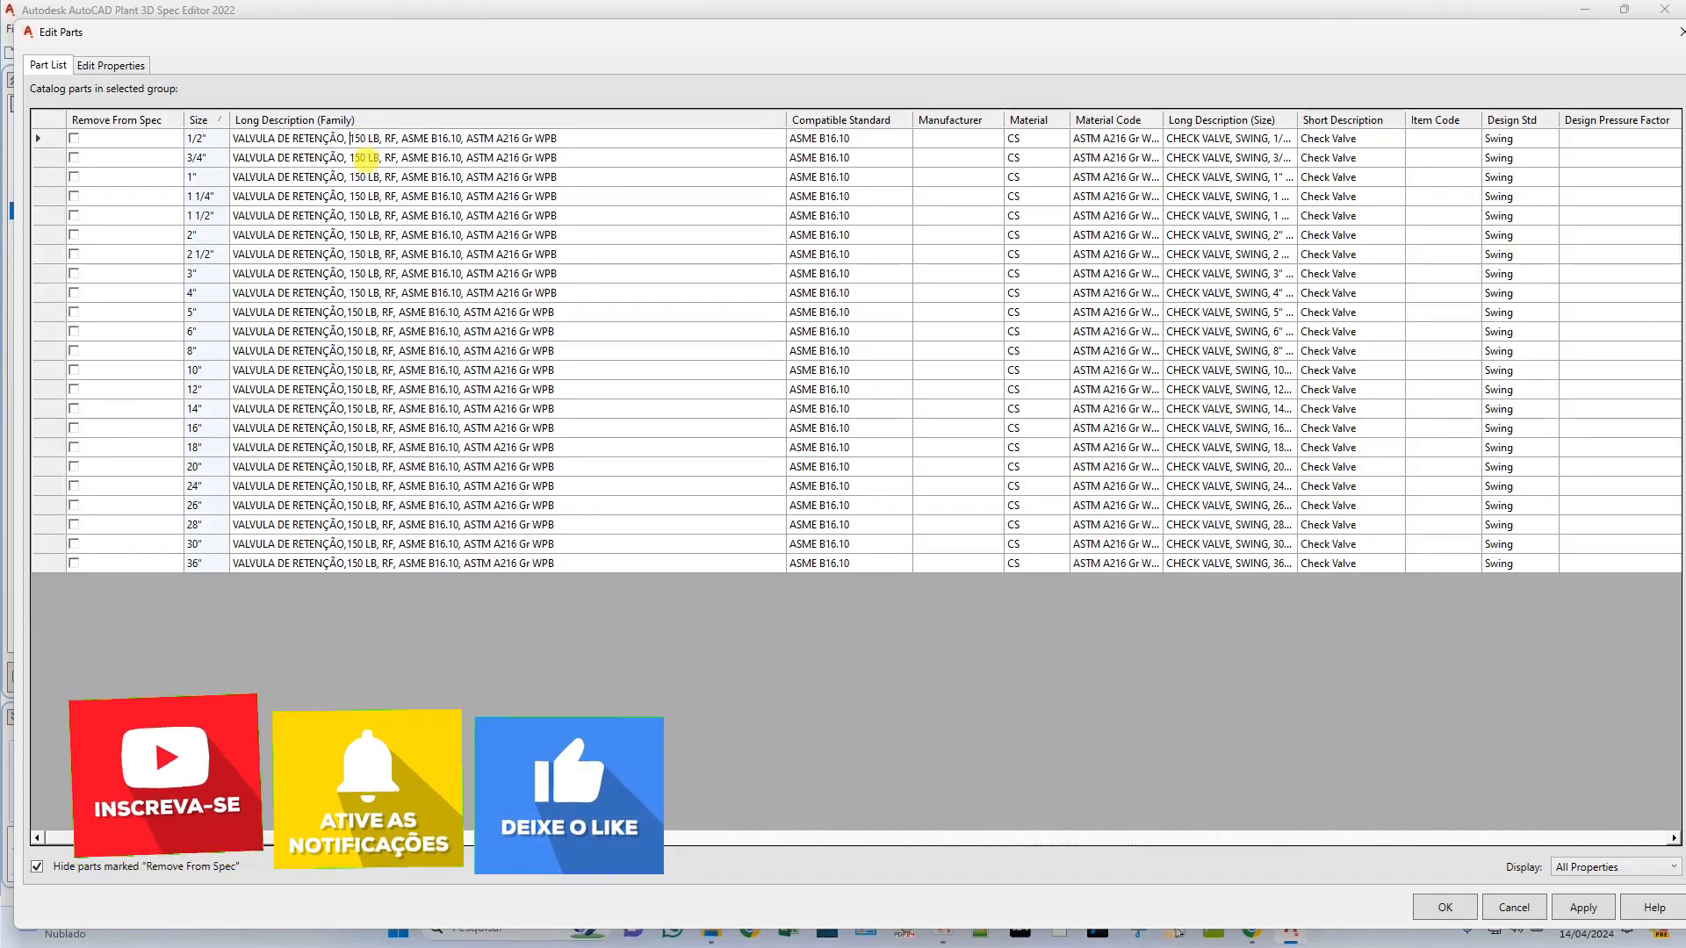
Change the pressure class in the RF valve's family long description to "150#"
left_click(380, 138)
key("BackSpace")
key("BackSpace")
key("BackSpace")
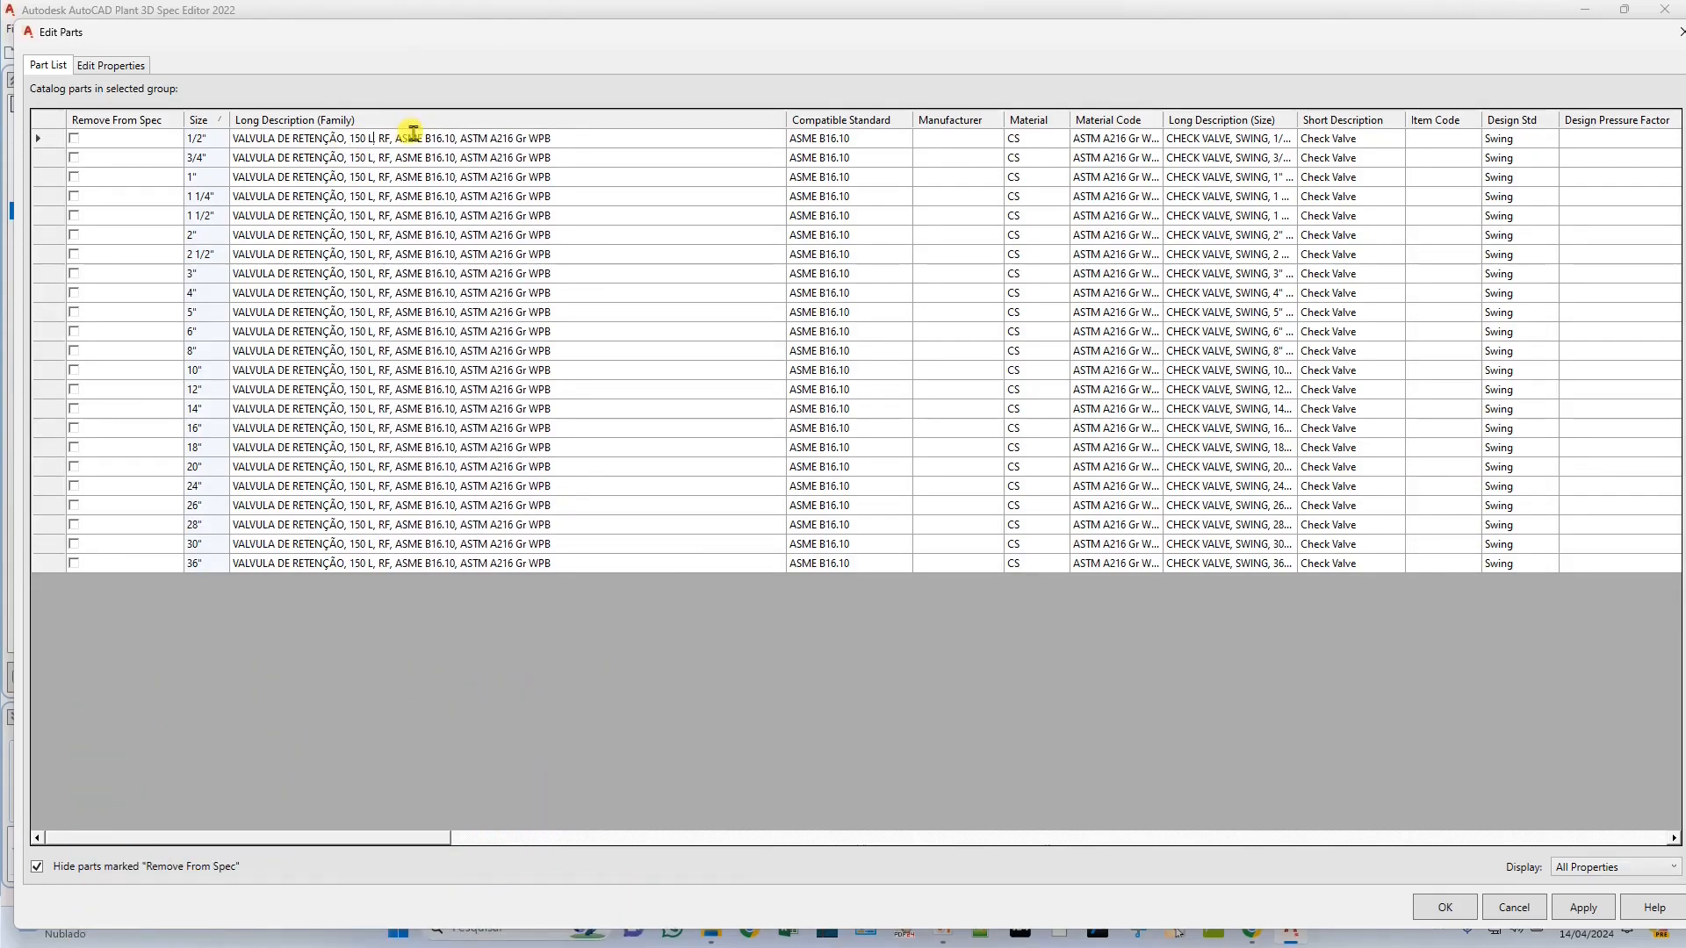
type("#")
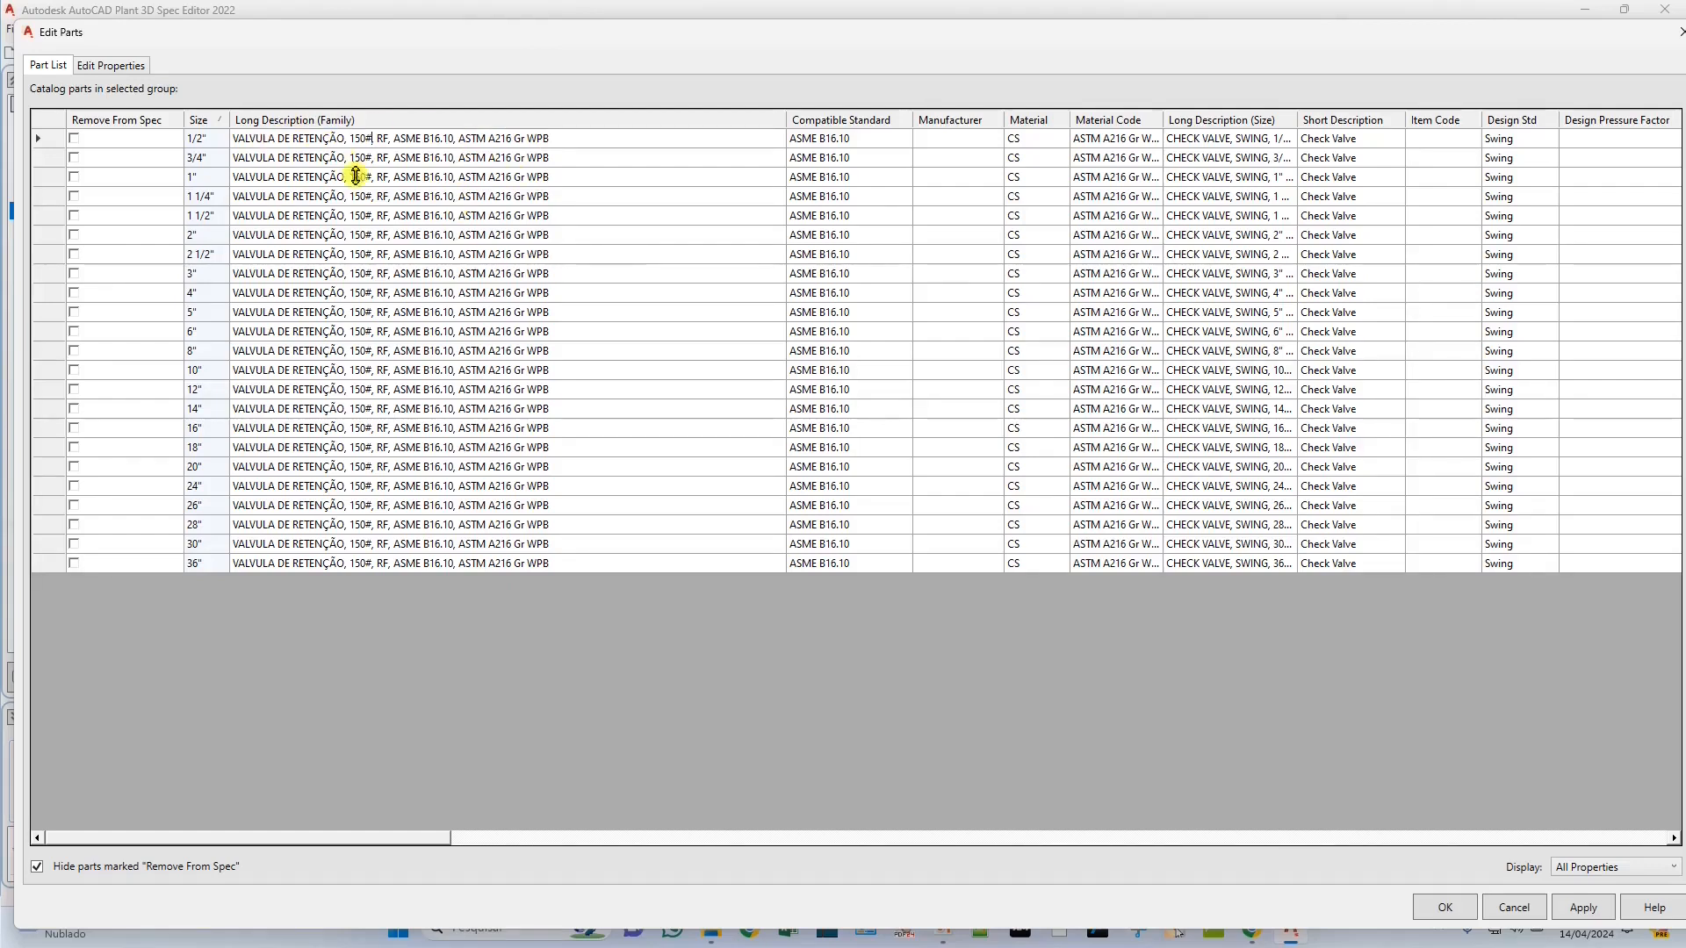
Copy the RF valve's family description into Long Description (Size) and Short Description for all sizes
left_click(565, 138)
left_click_drag(565, 139, 208, 141)
key("ctrl+c")
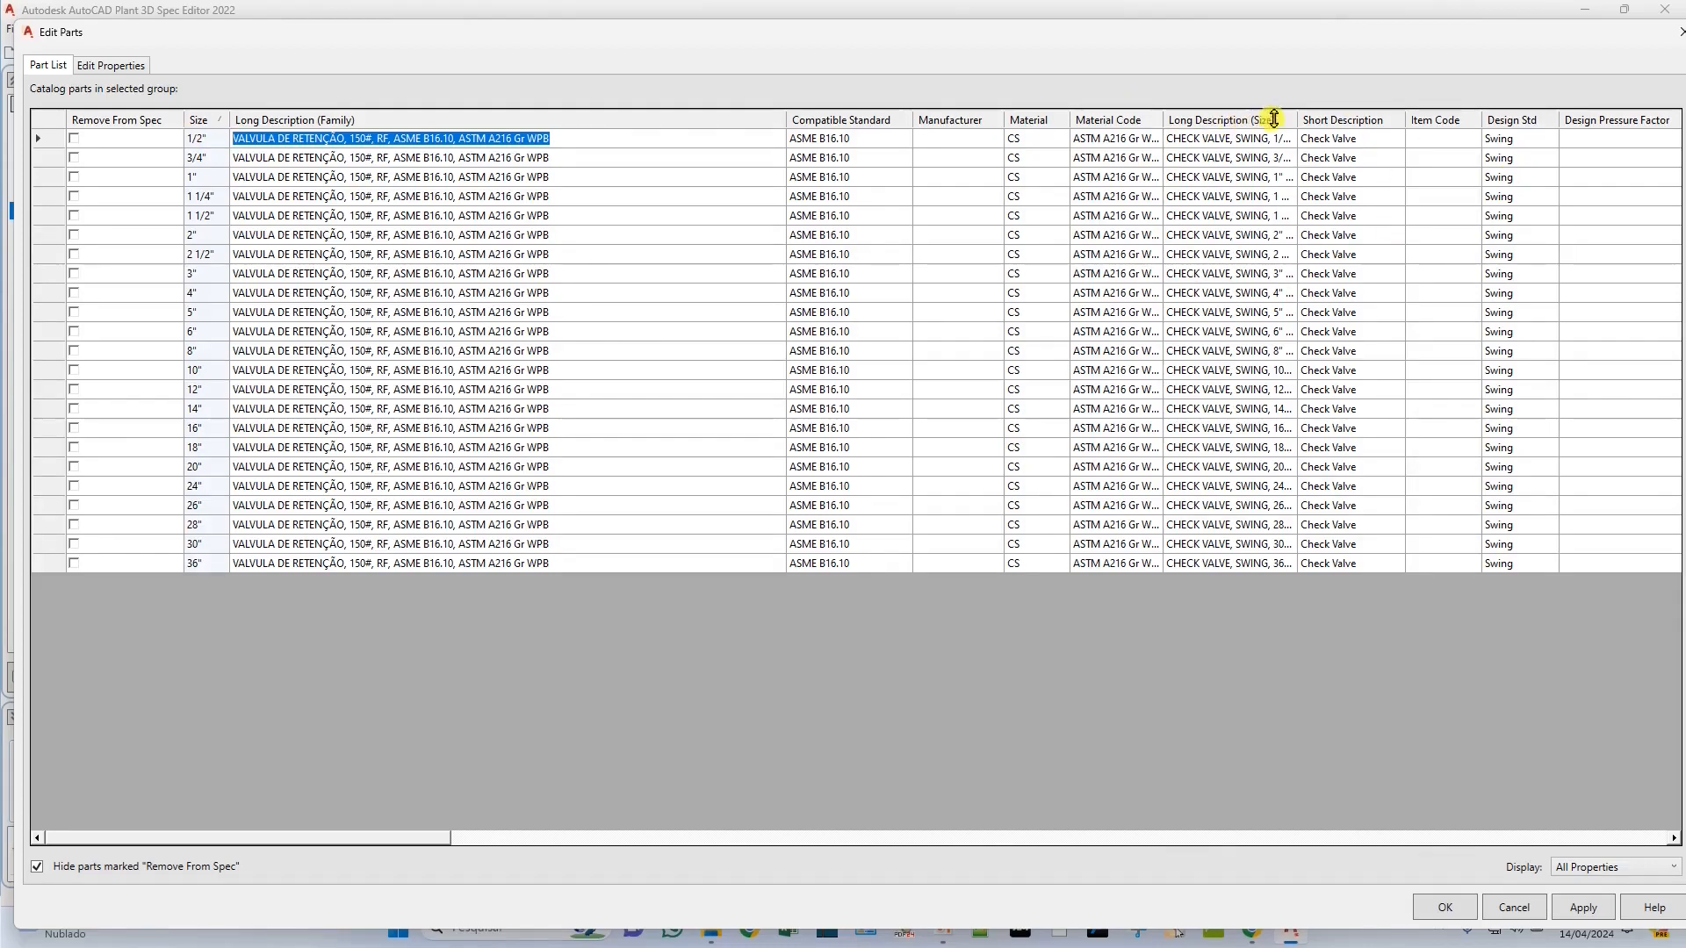
left_click_drag(1232, 139, 1333, 557)
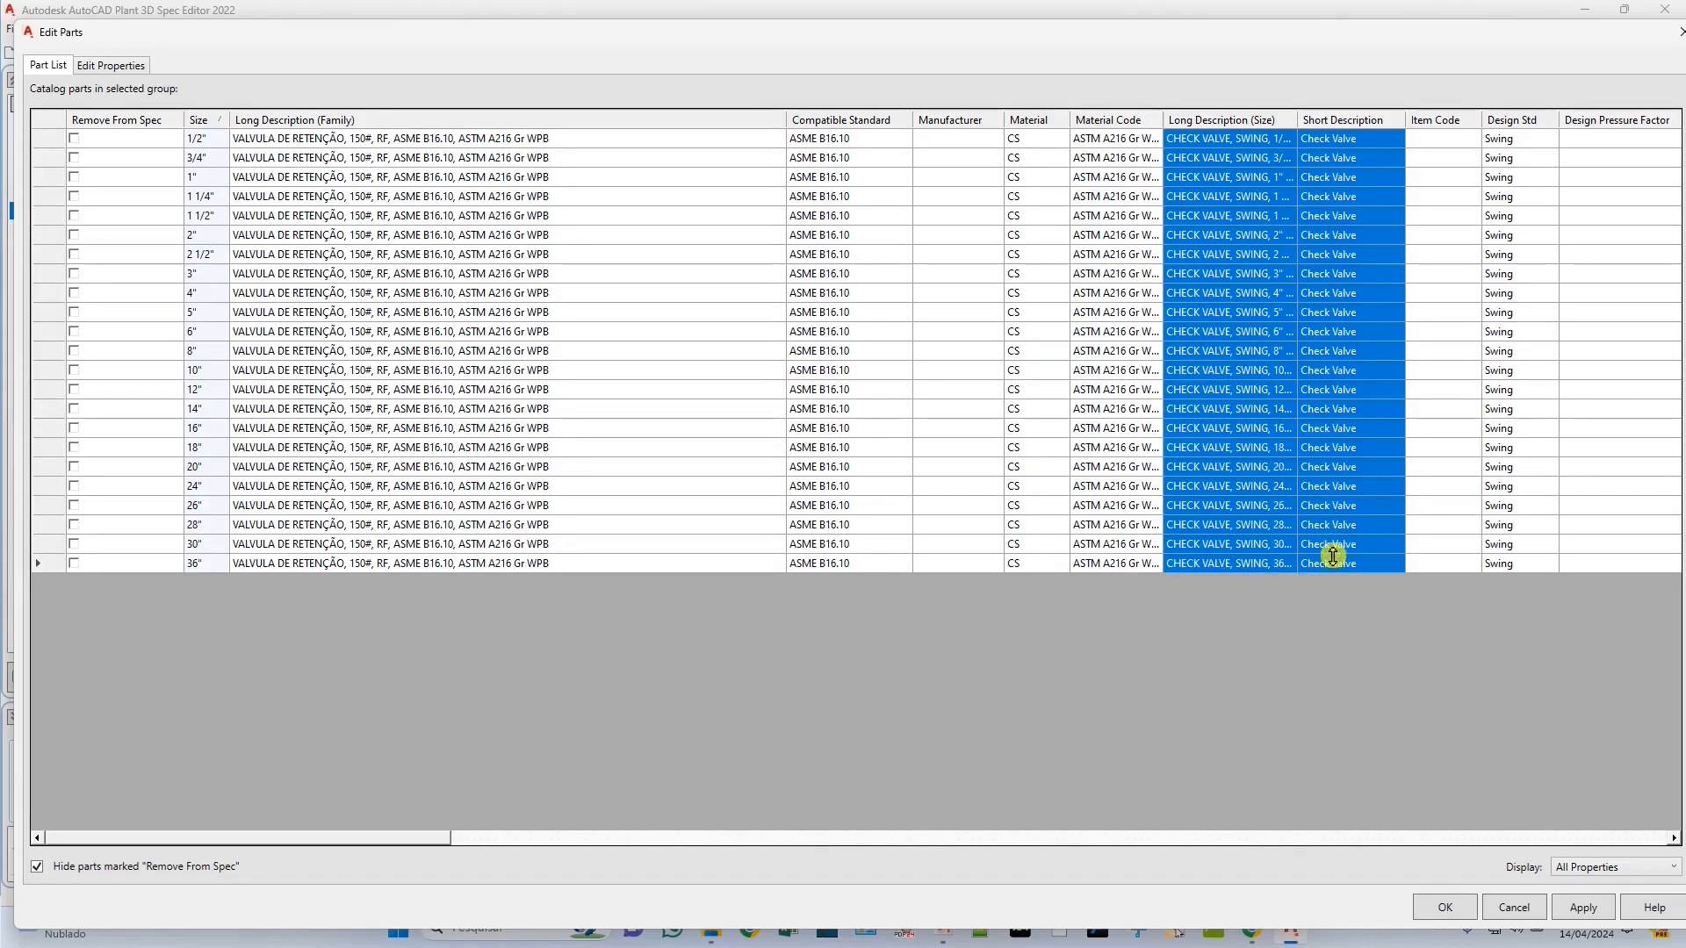
key("ctrl+v")
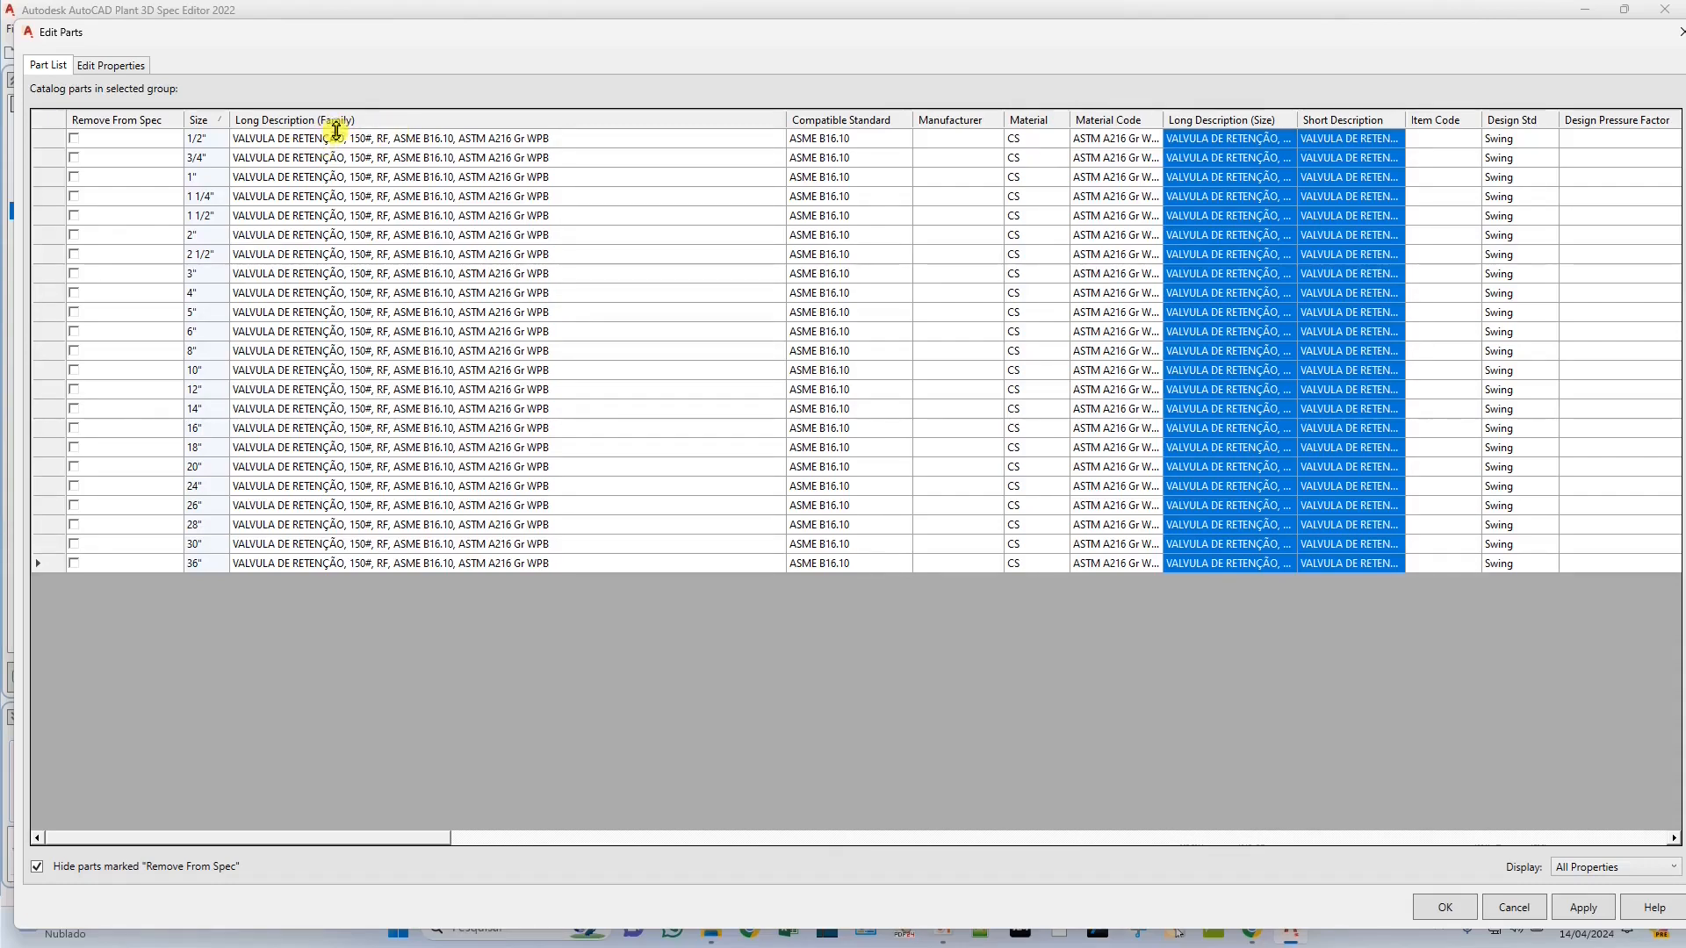
Replace "RF" with "FACE COM RESSALTO" in the family long description of the RF check valve
left_click(387, 137)
left_click(414, 137)
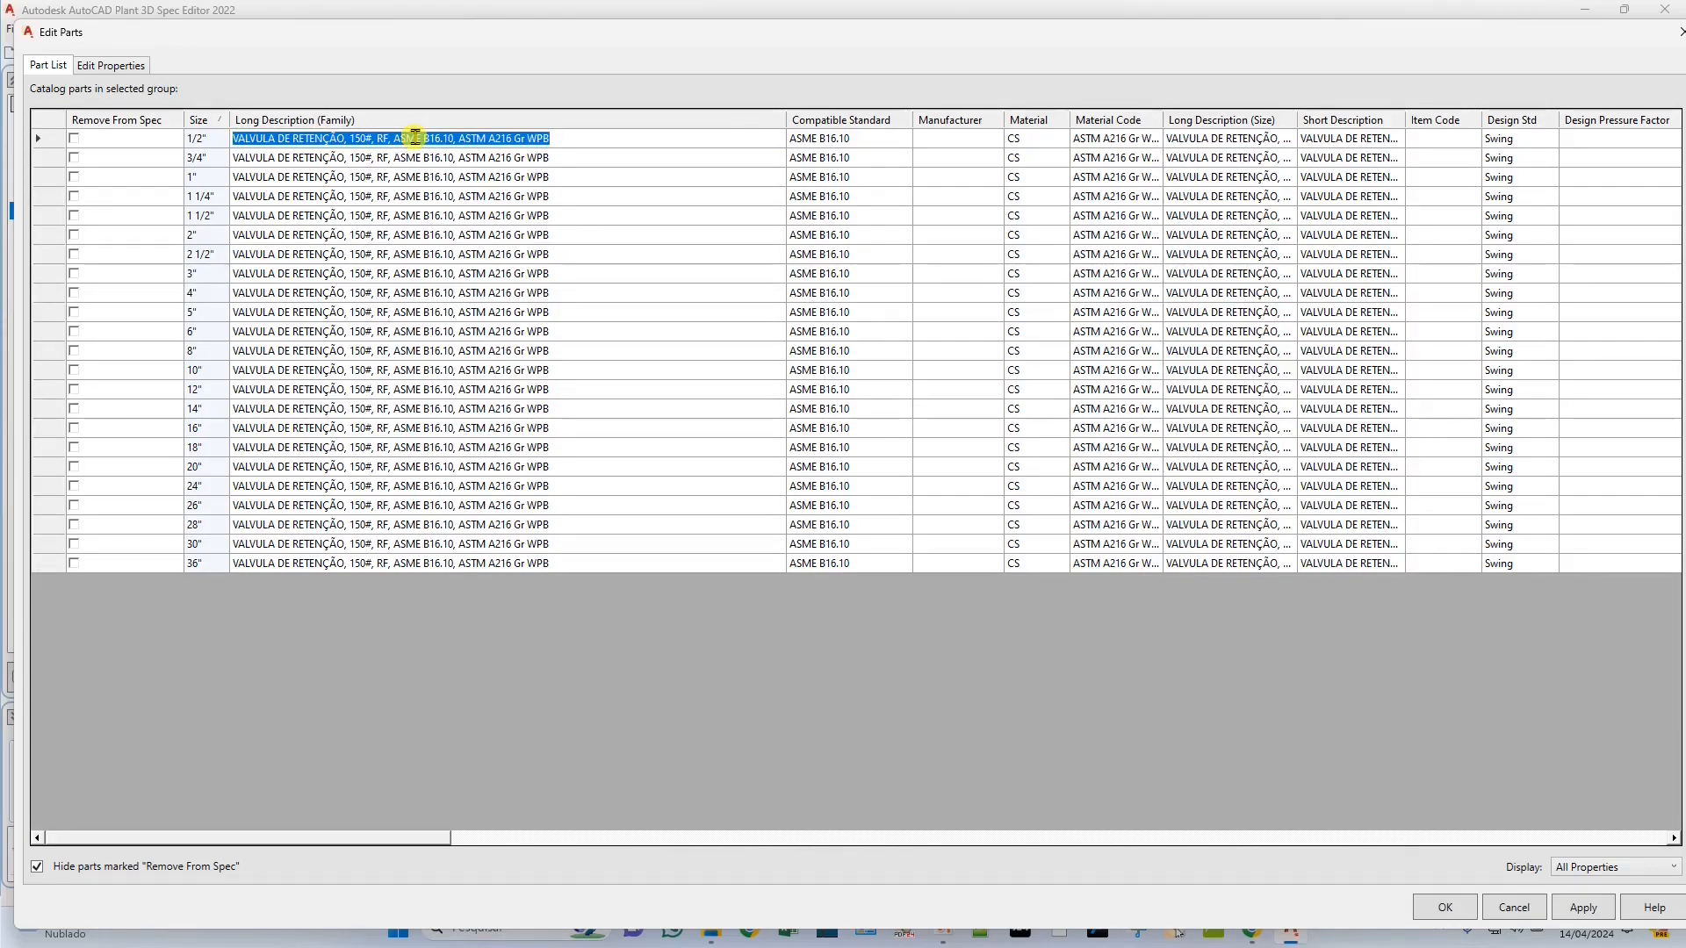
double_click(387, 137)
type("FA")
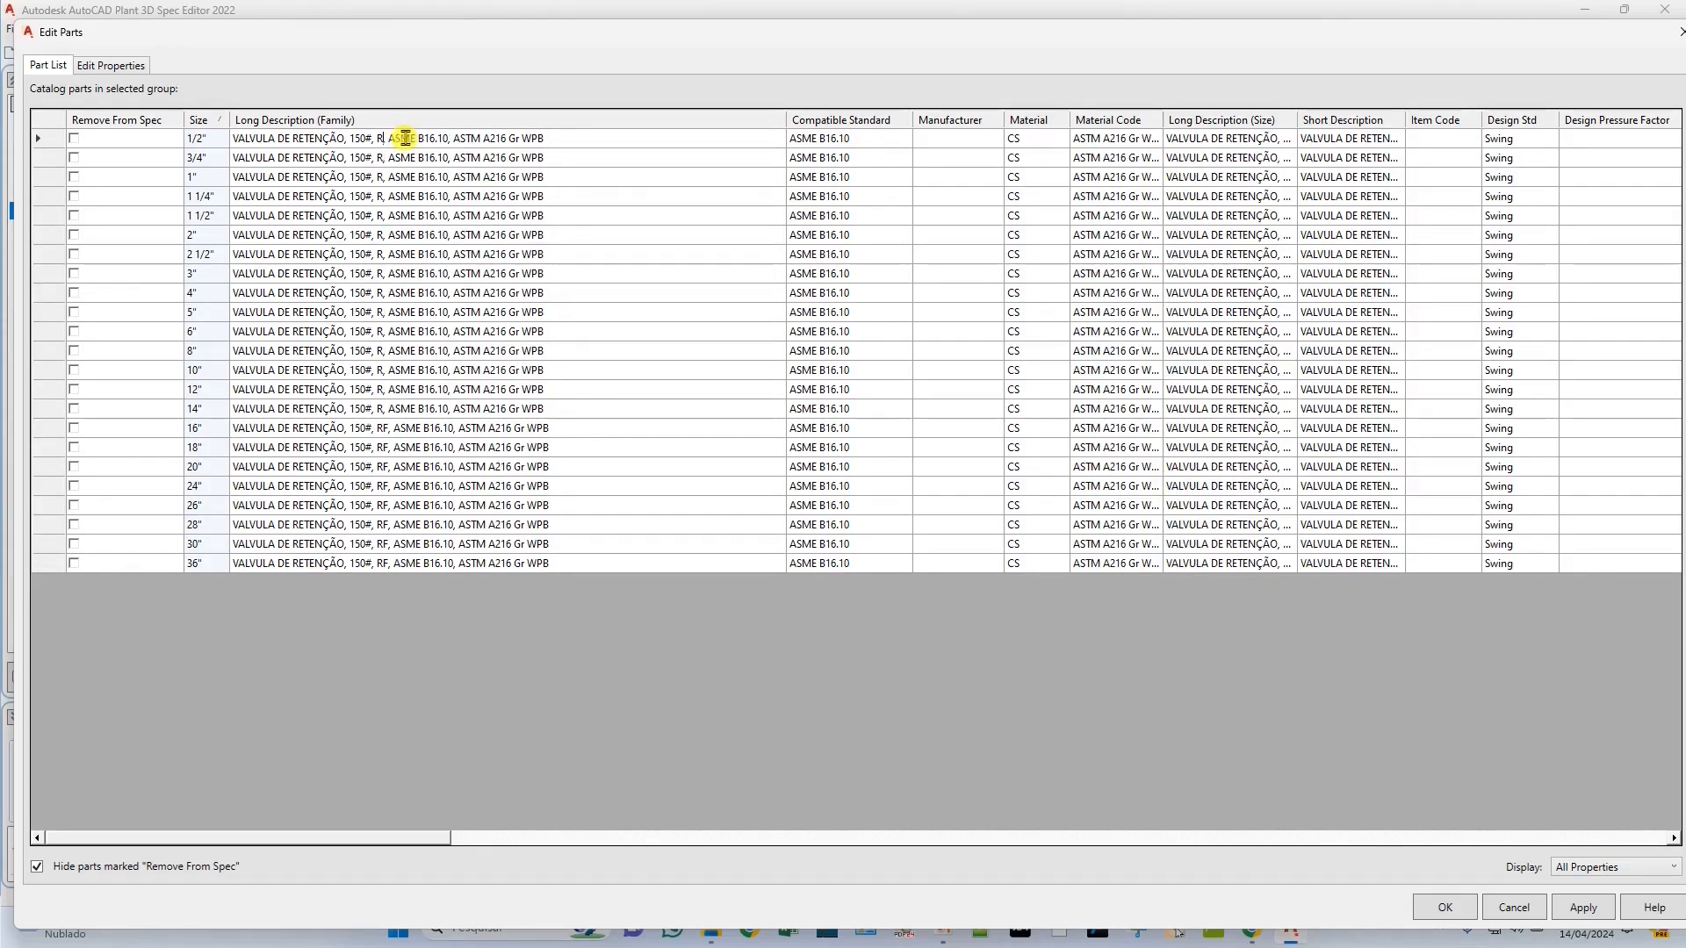
type("CE COM RE")
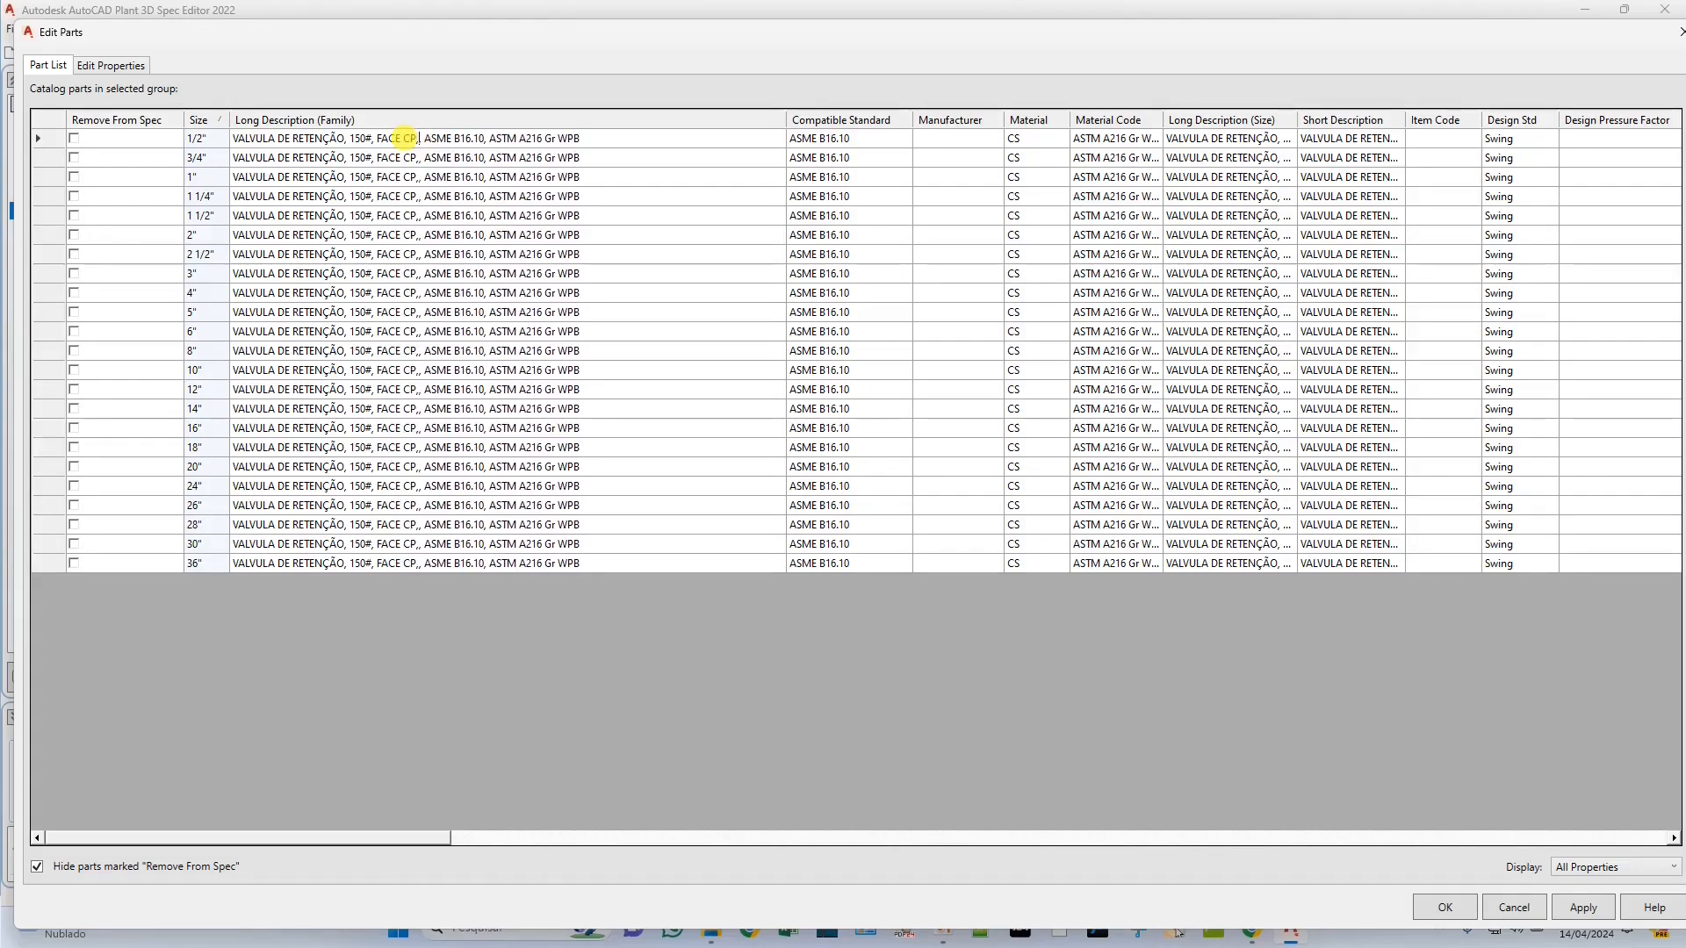
type("SSALTO, ")
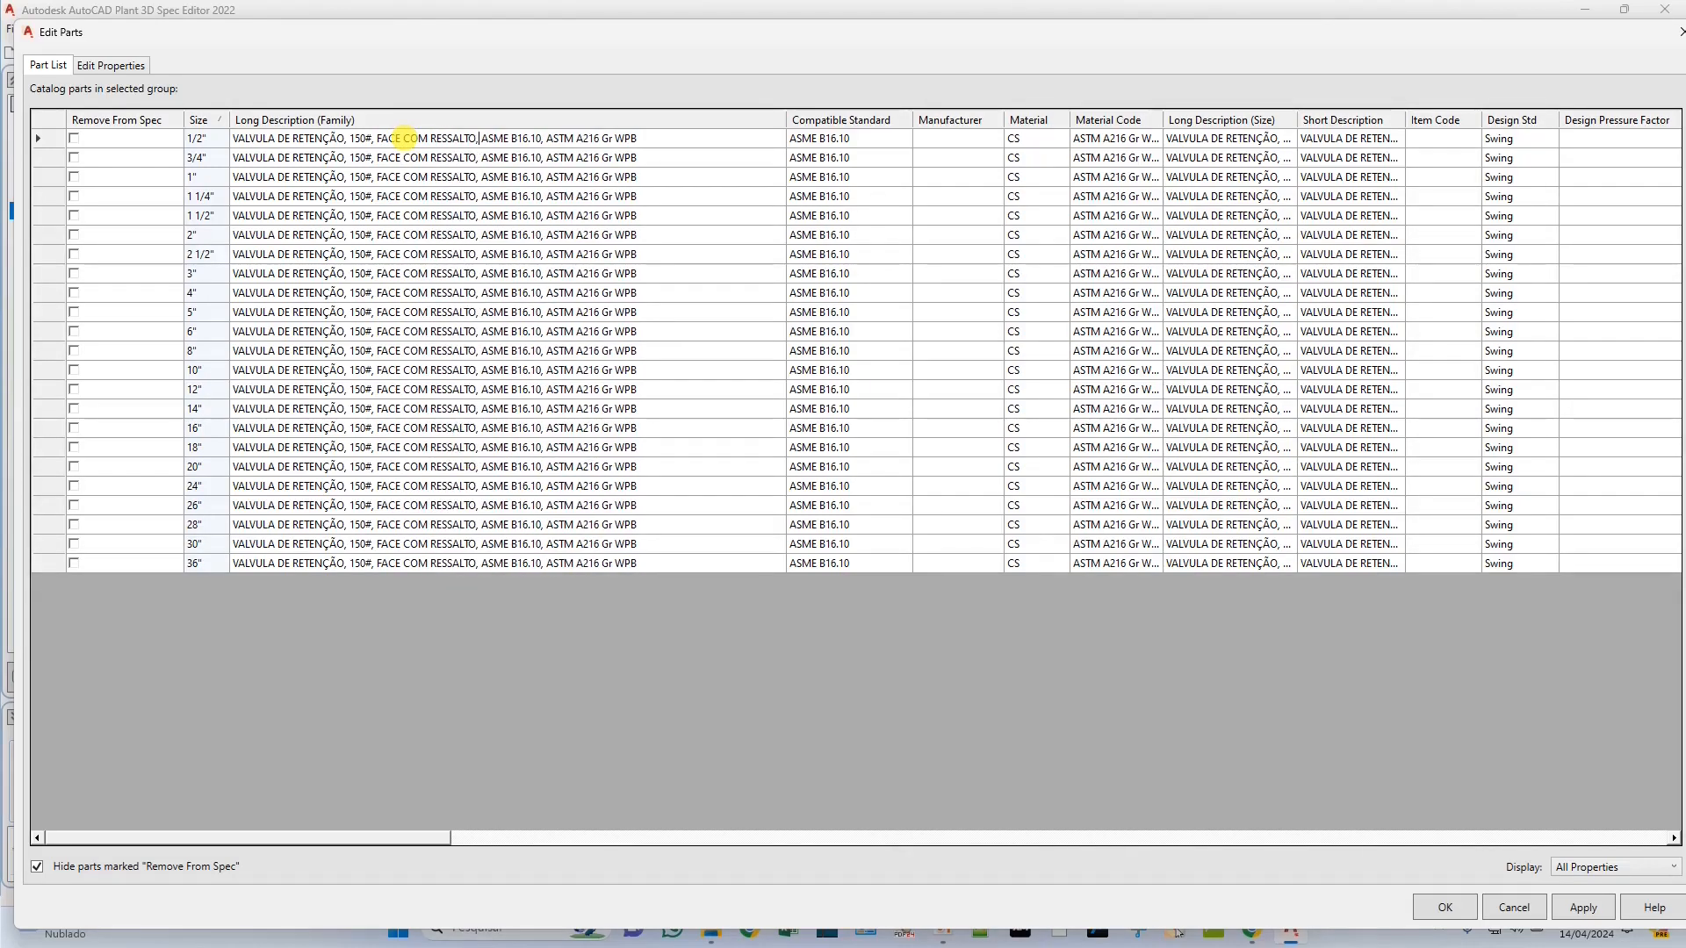
Insert "CONFORME" before ASME B16.10 and "MATERIAL" before ASTM A216 in the RF check valve's family long description
type("CONFORME")
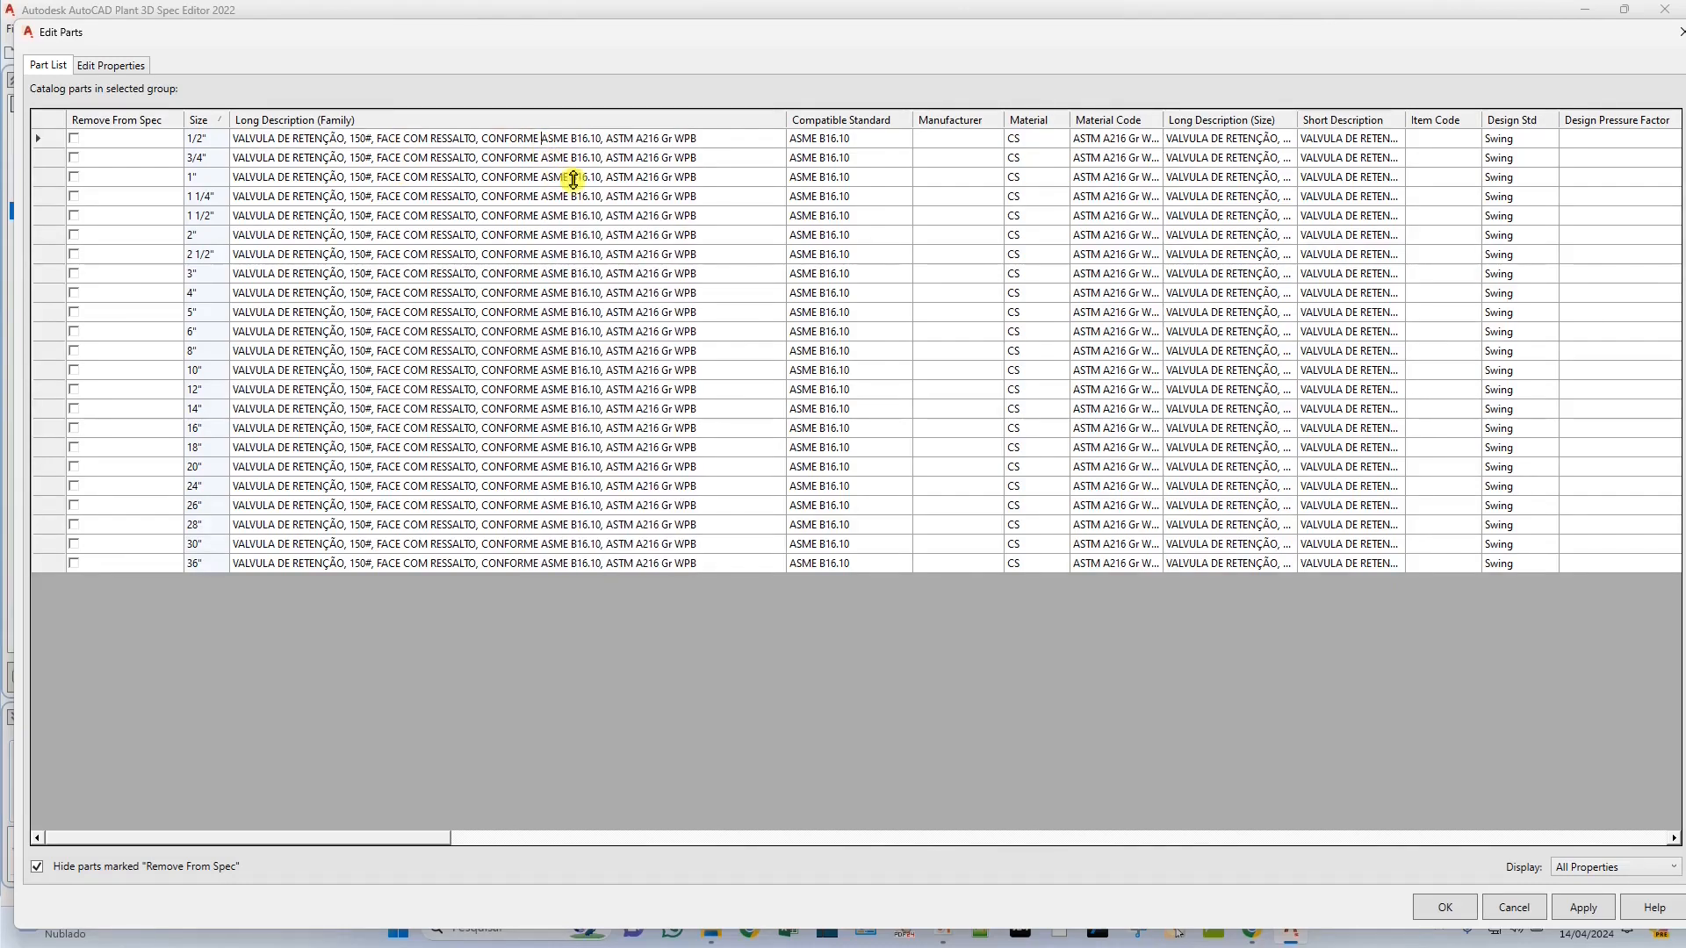
left_click(607, 138)
type("MATERIAL")
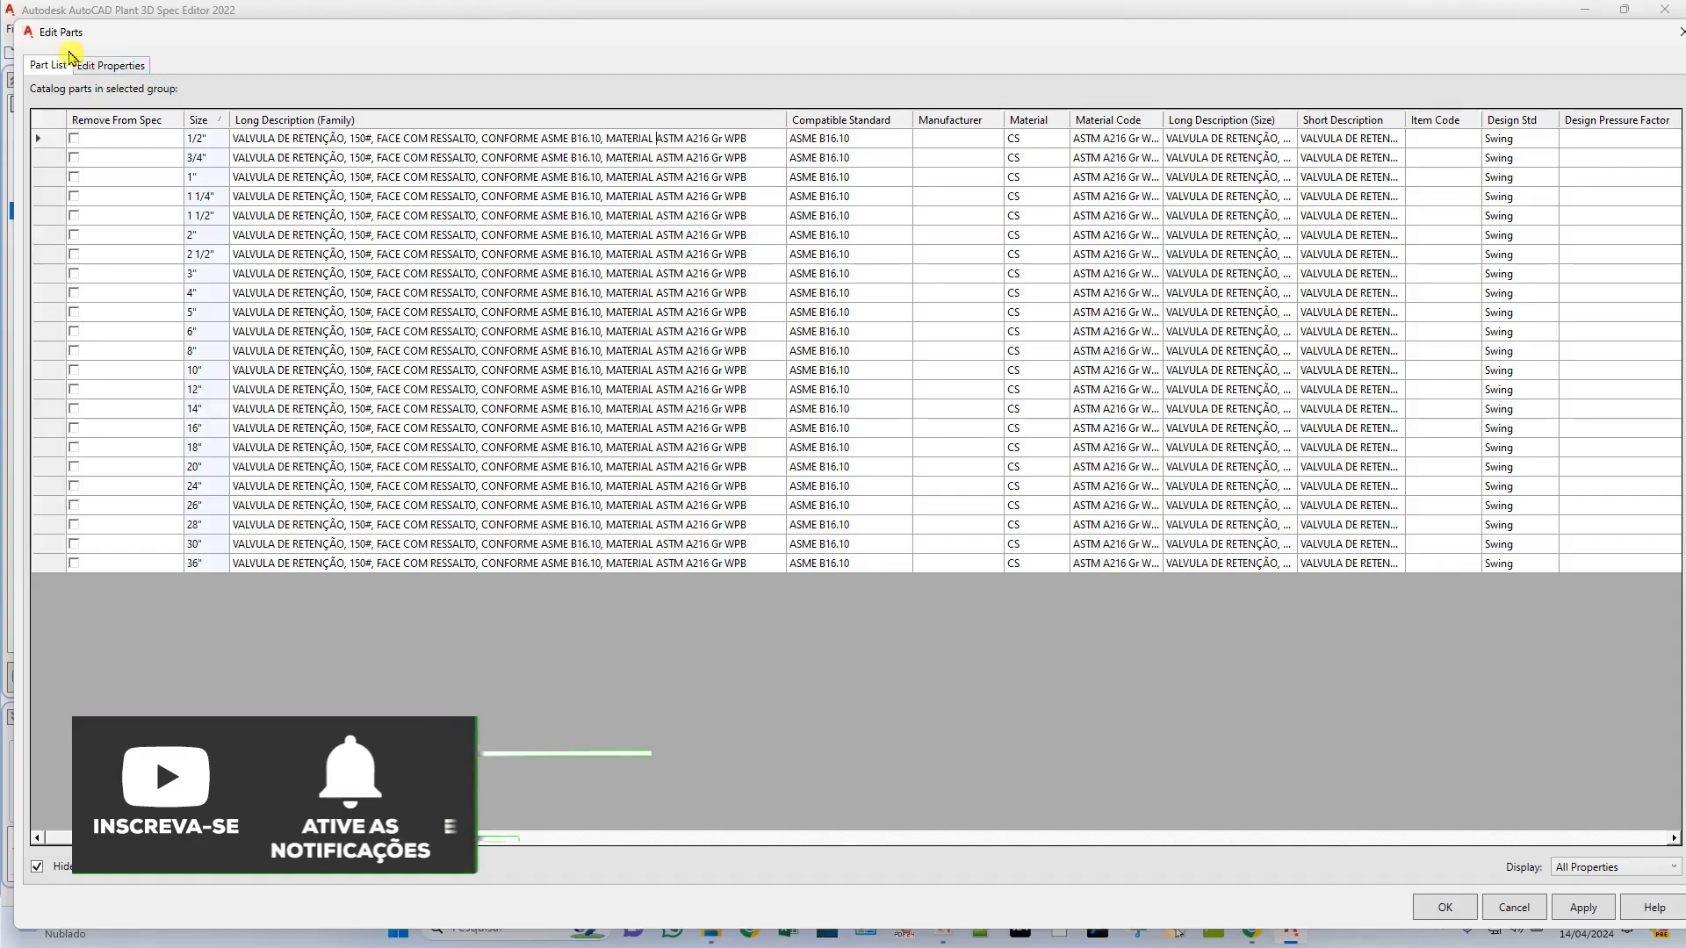
Apply and accept the RF check valve's part edits and save the CS150 spec
left_click(1583, 908)
left_click(1444, 907)
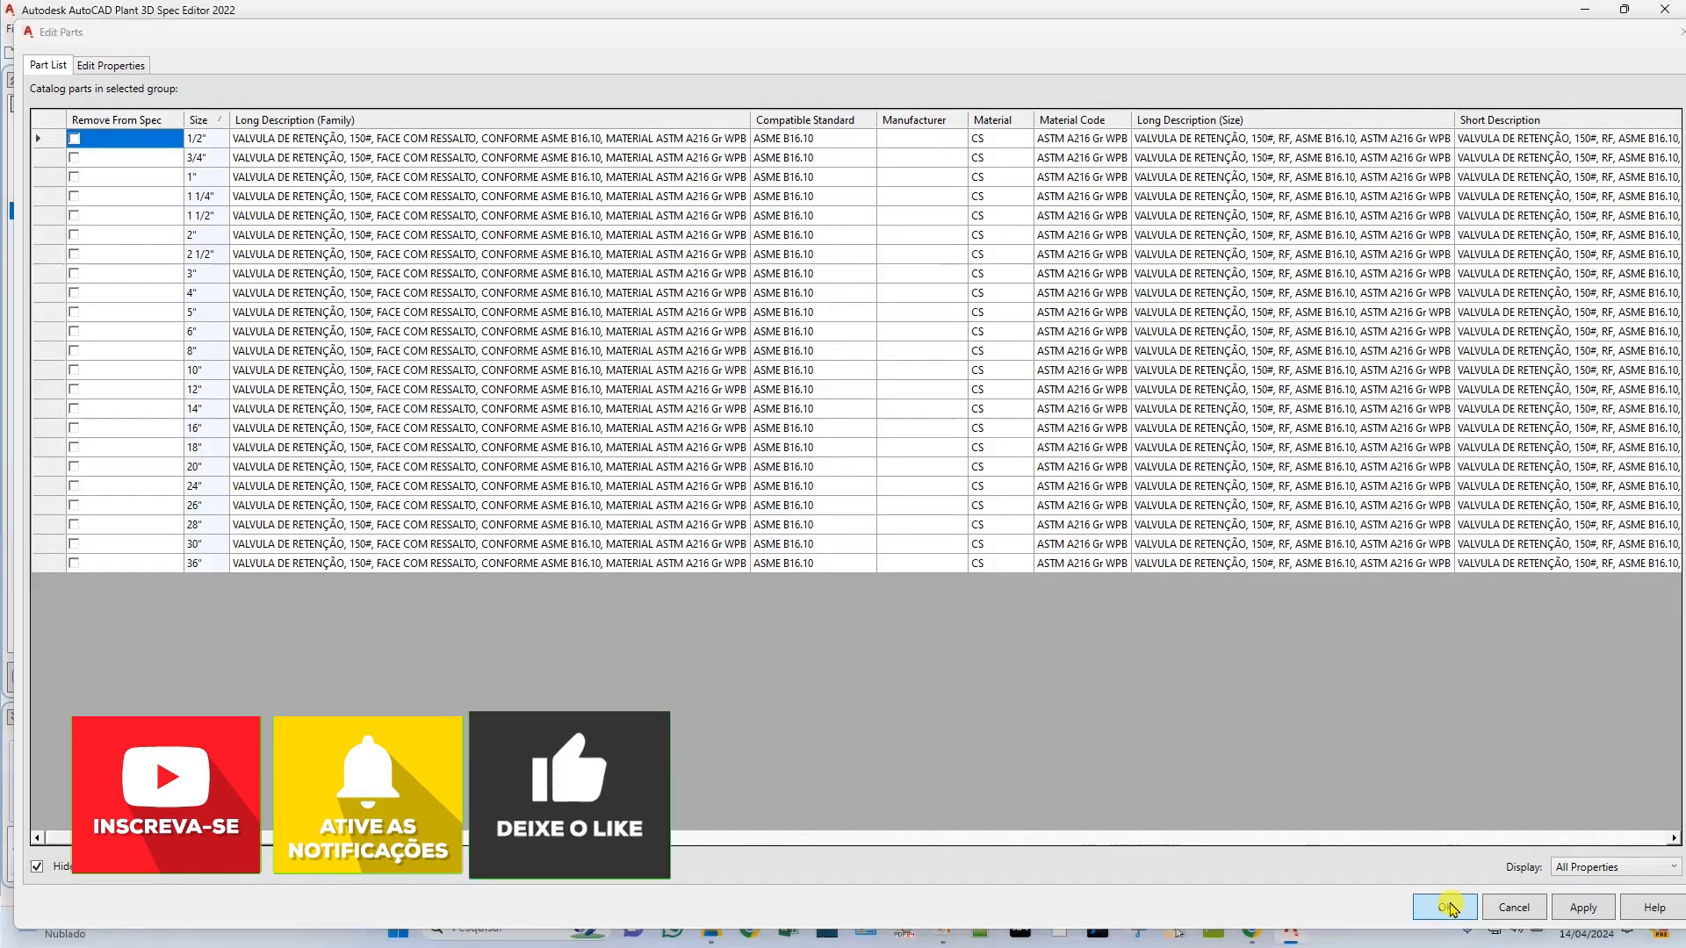
left_click(48, 52)
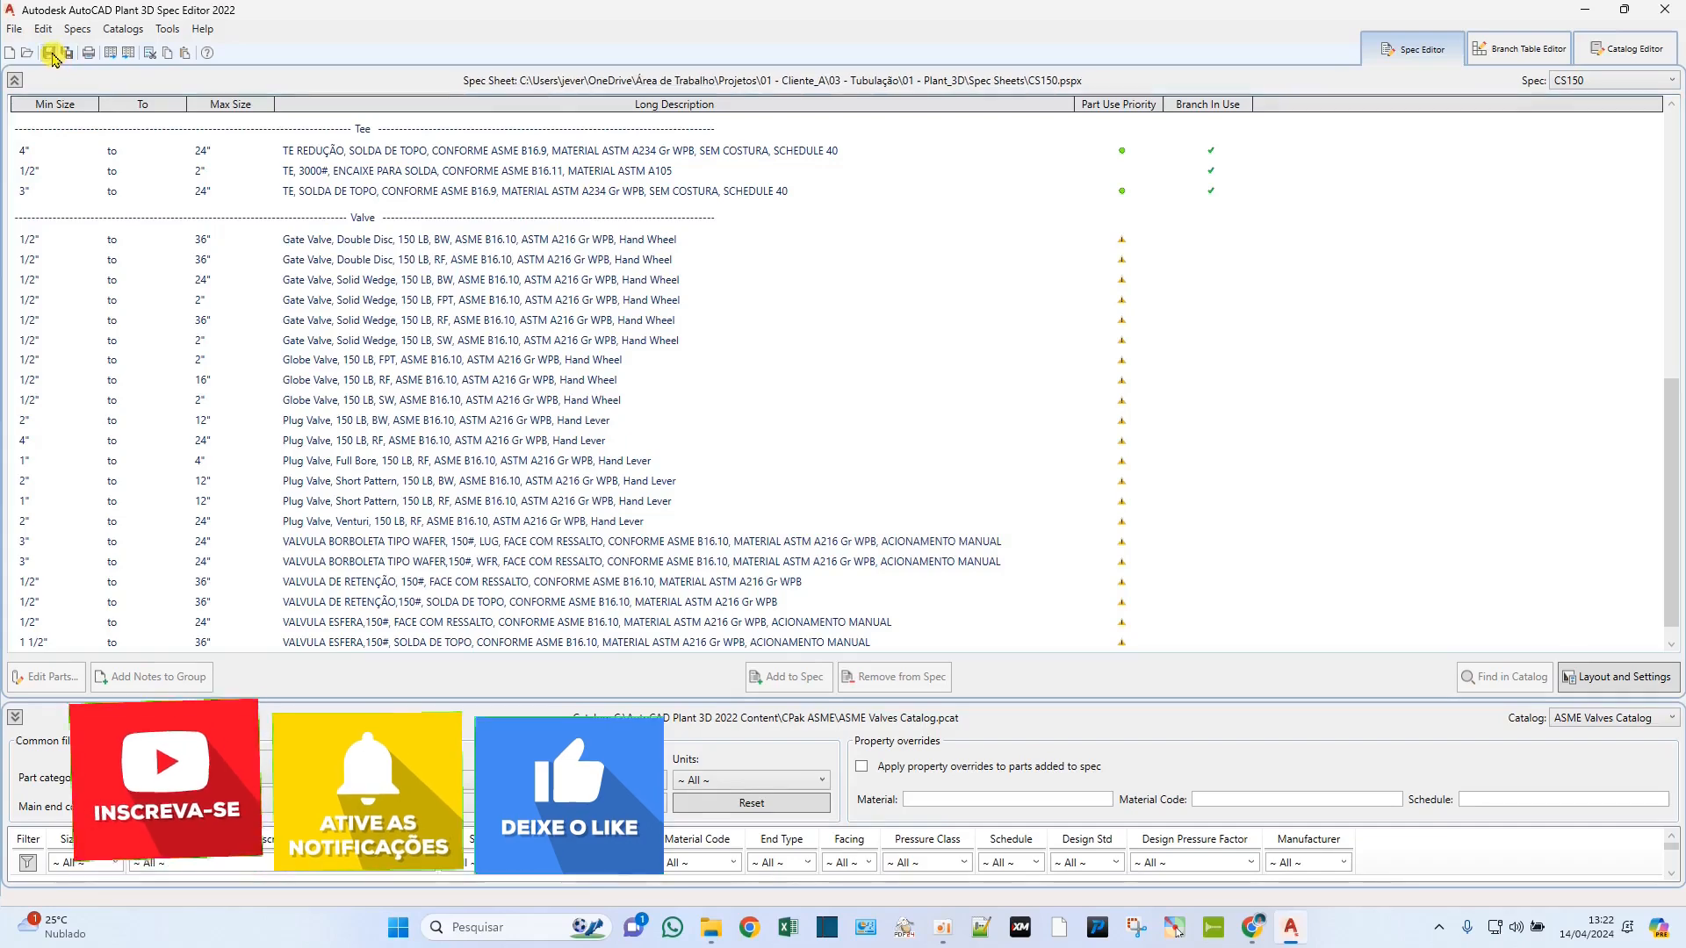
left_click(513, 464)
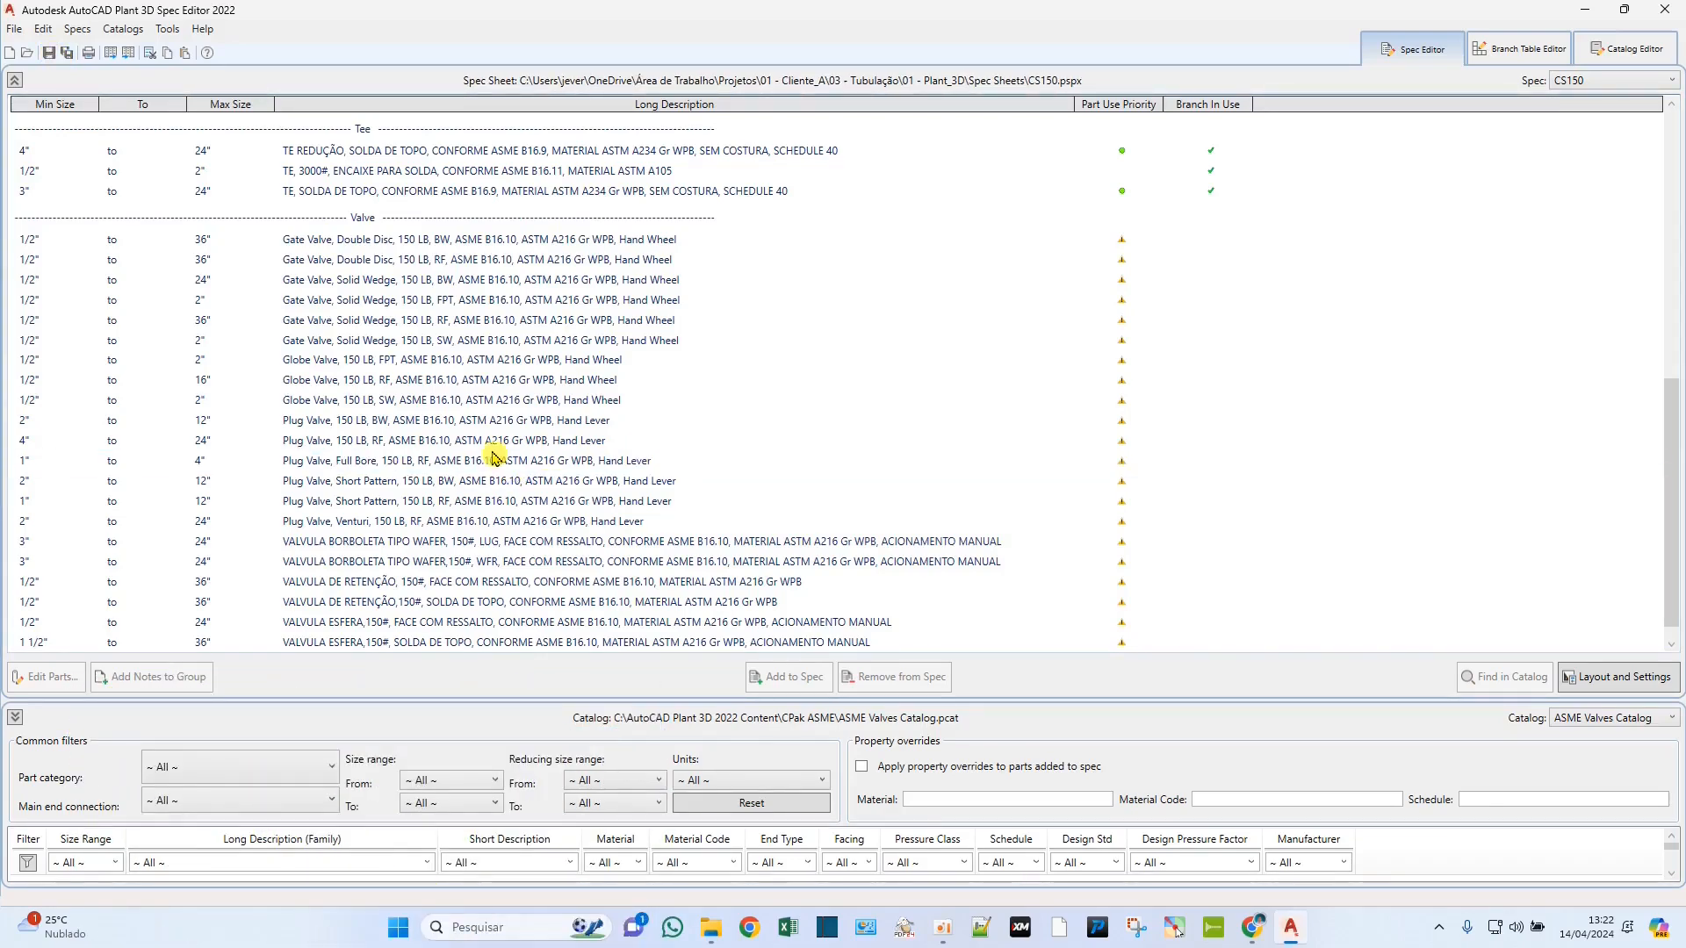
left_click(508, 443)
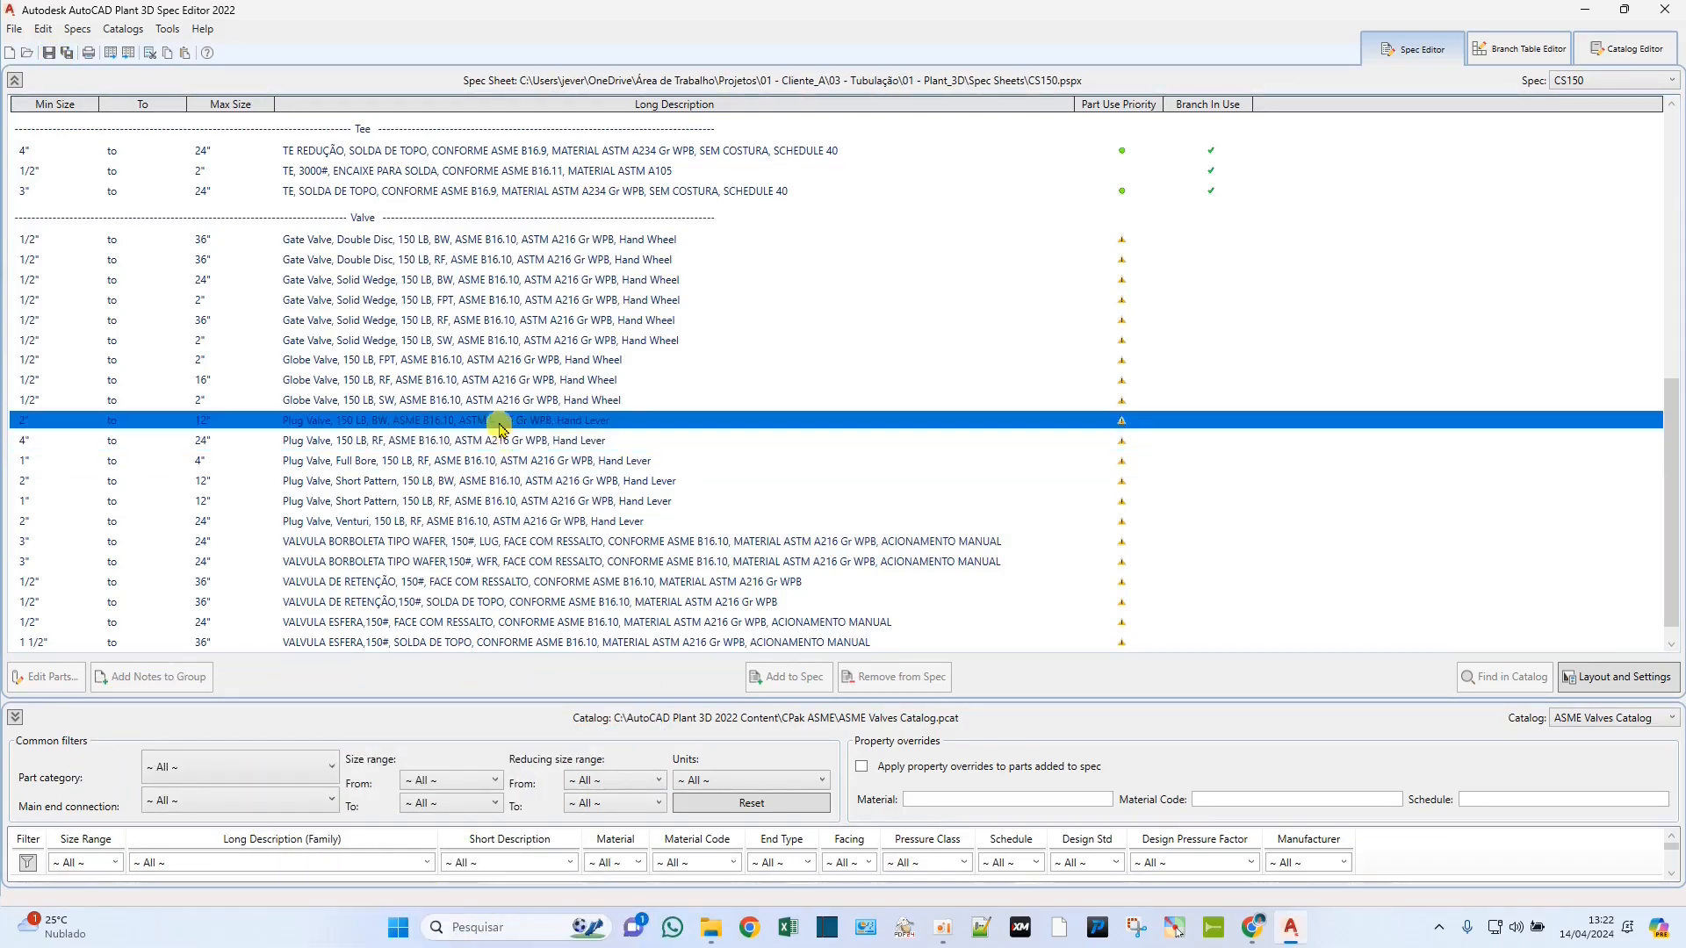
Open the Double Disc BW gate valve's parts for editing and widen the Long Description (Family) column to show the full text
scroll(501, 418, "down", 1)
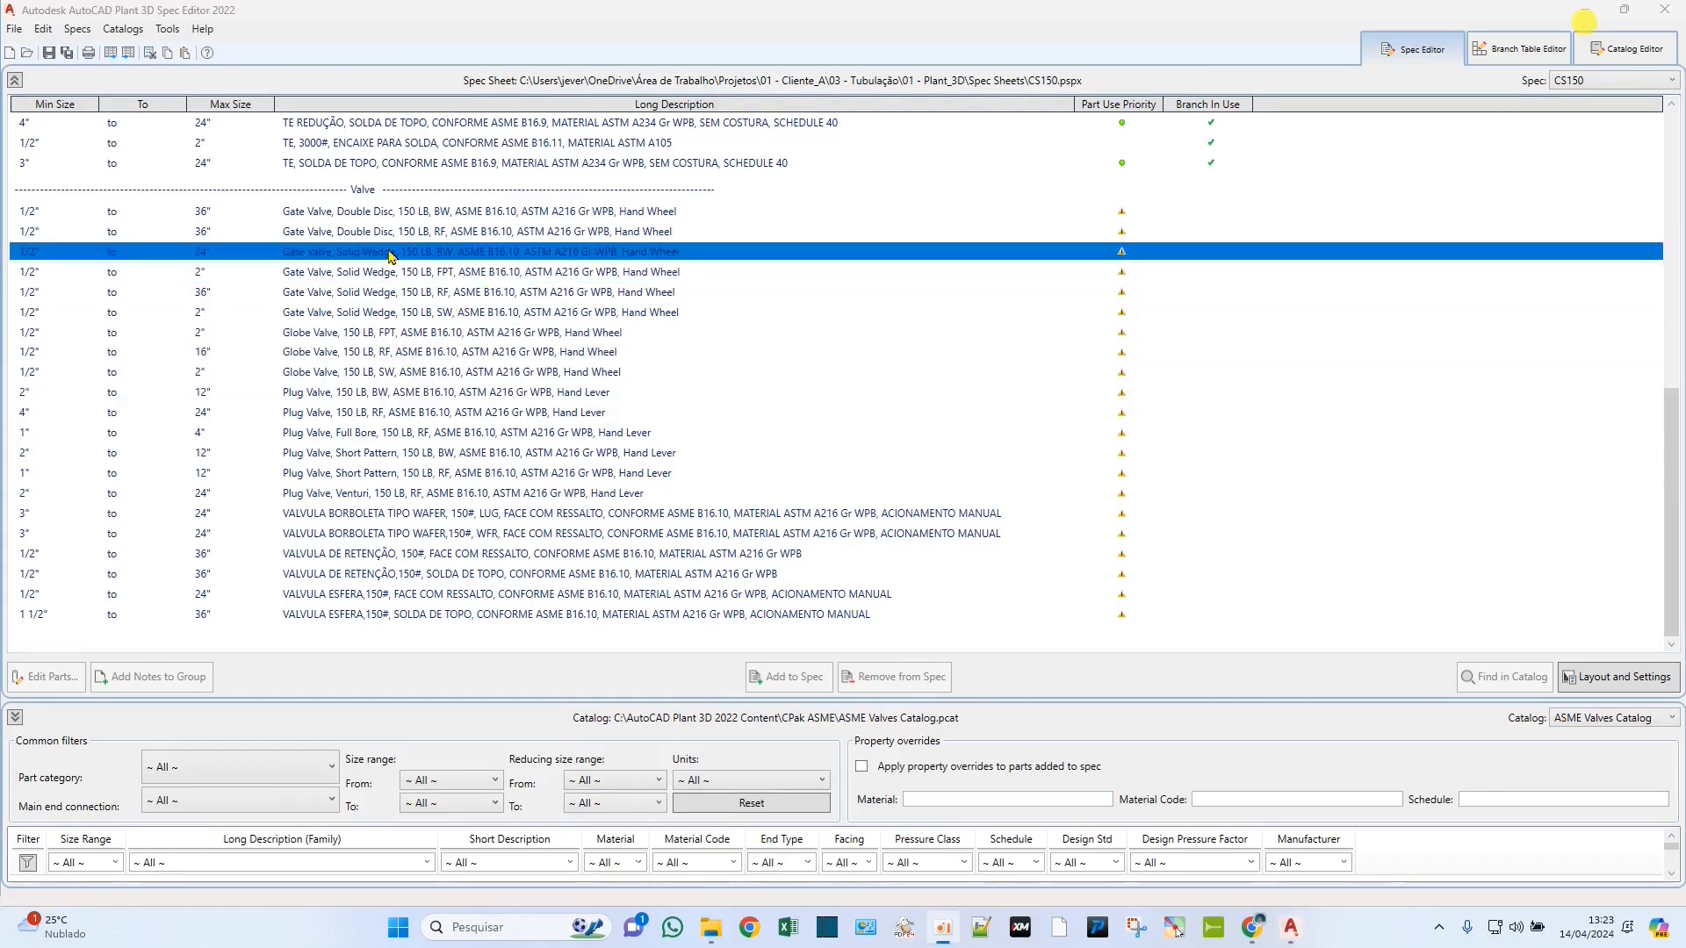
left_click(325, 218)
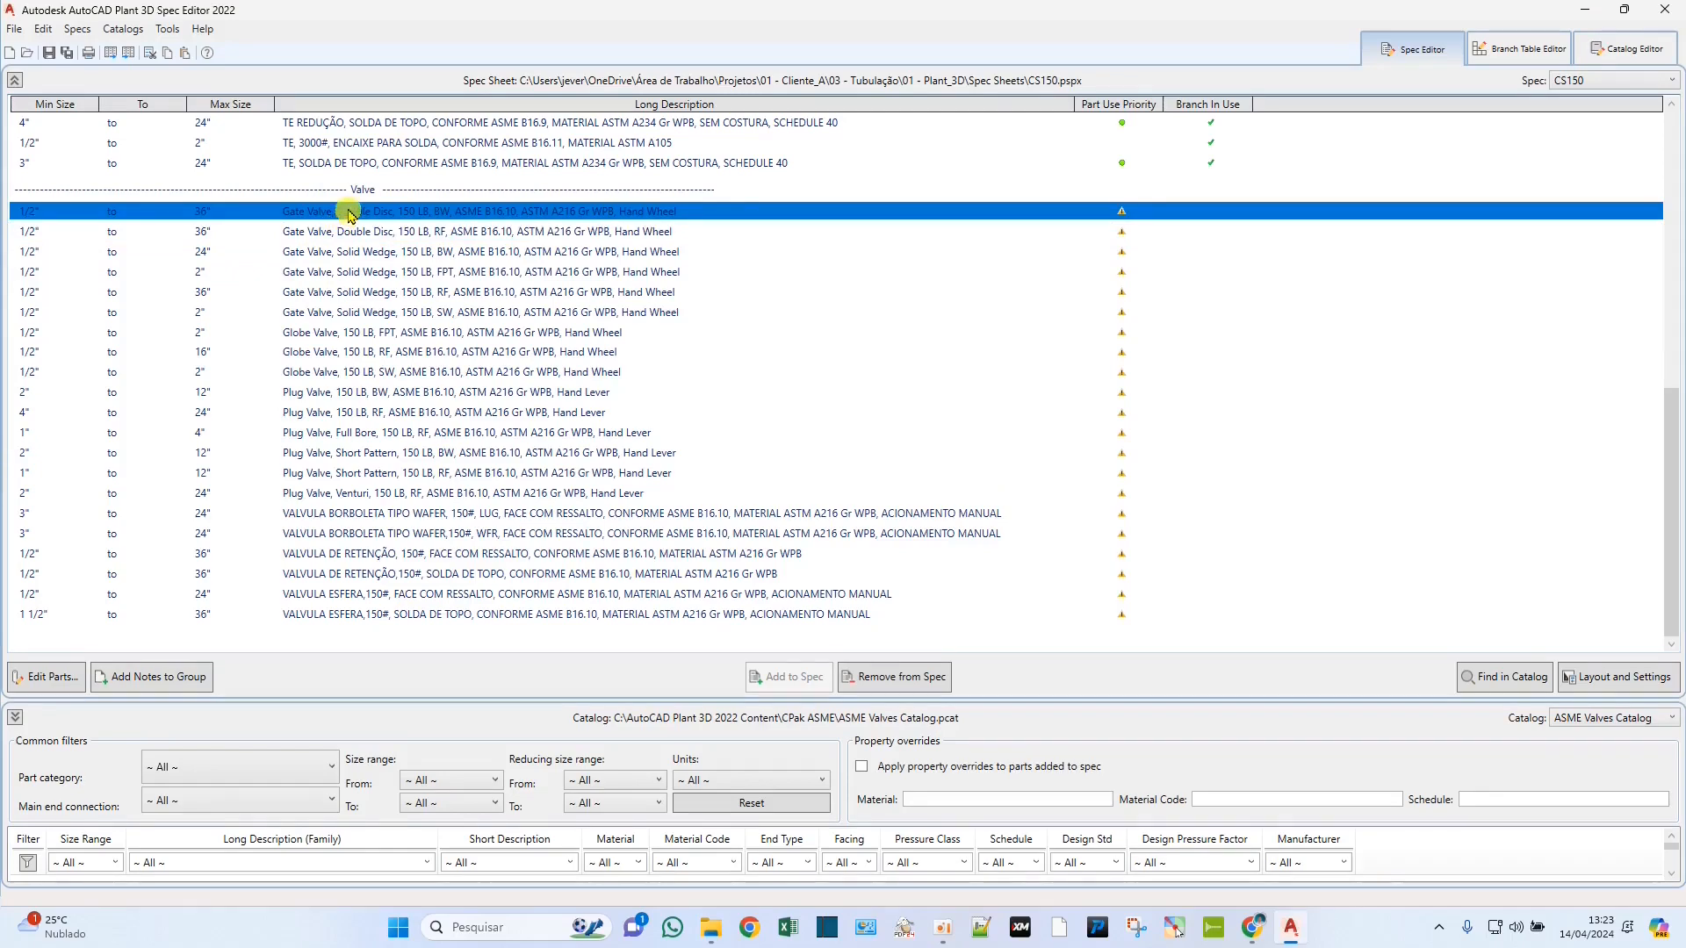
double_click(349, 215)
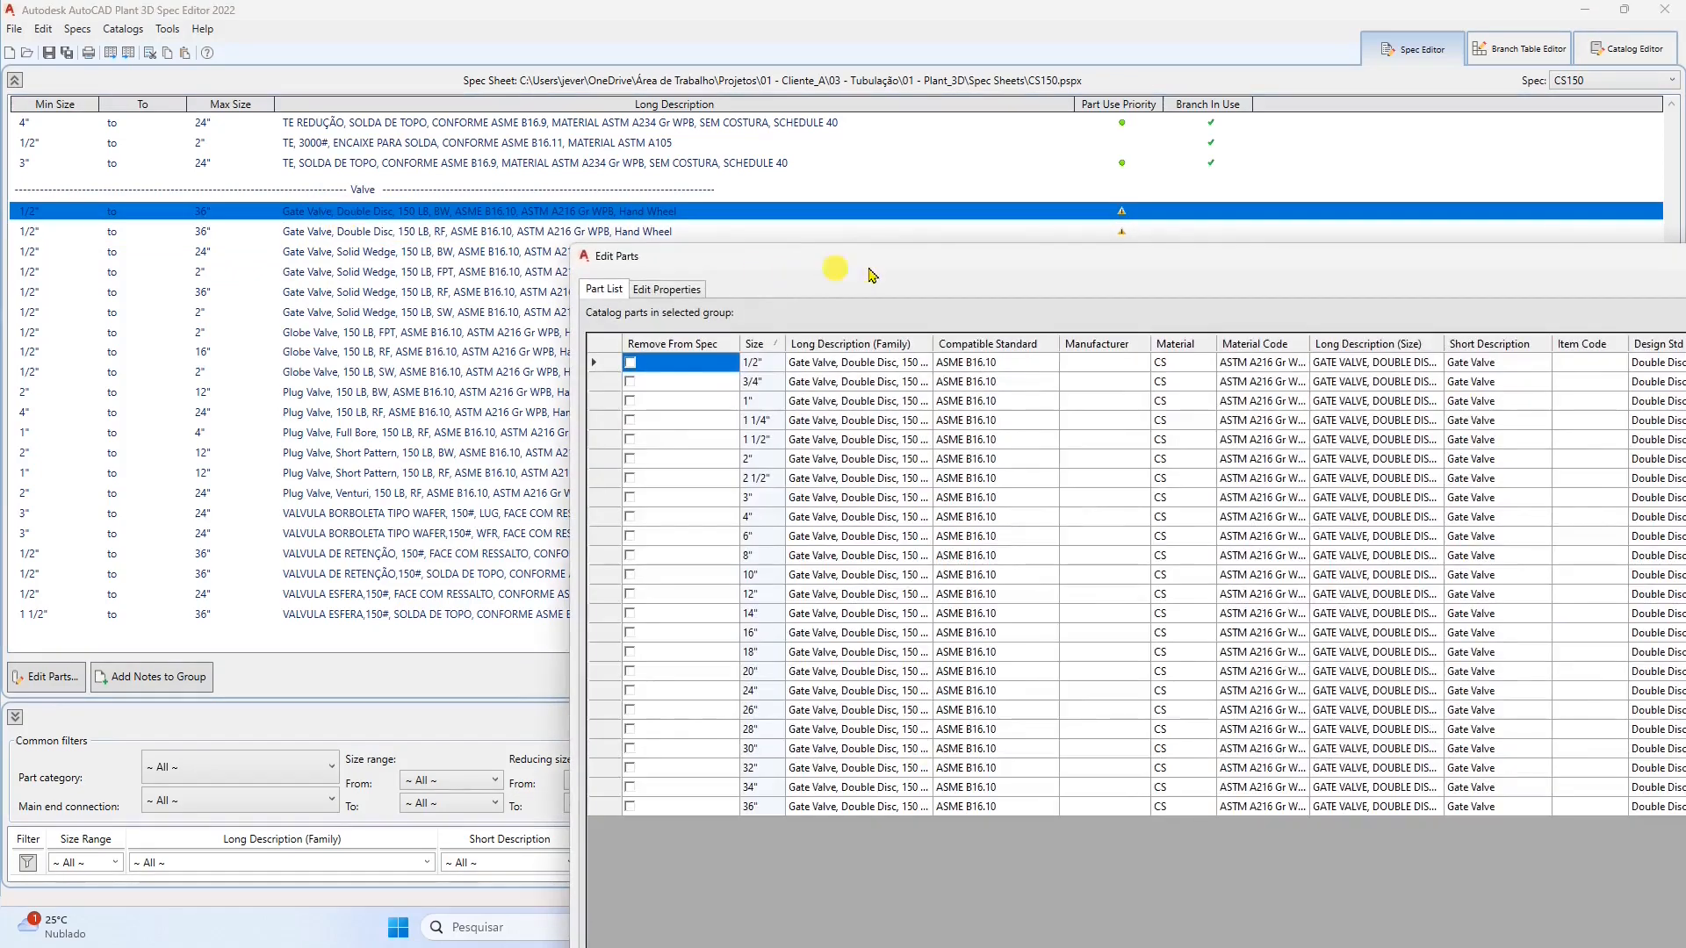
left_click_drag(919, 263, 376, 19)
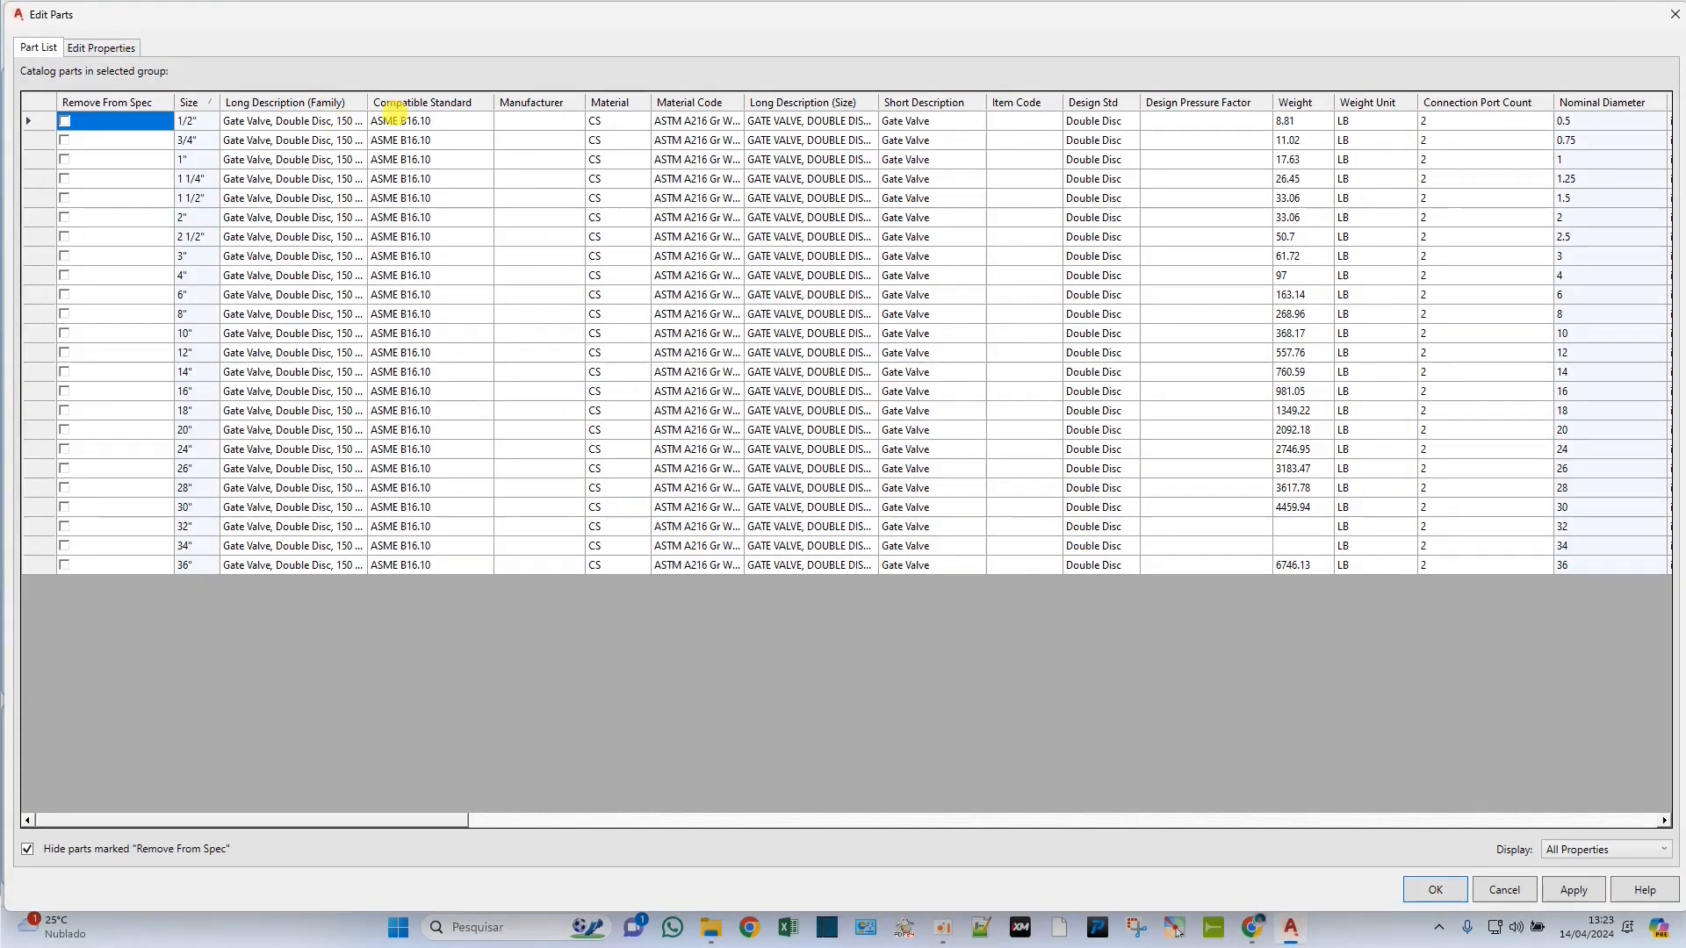
left_click_drag(367, 101, 647, 99)
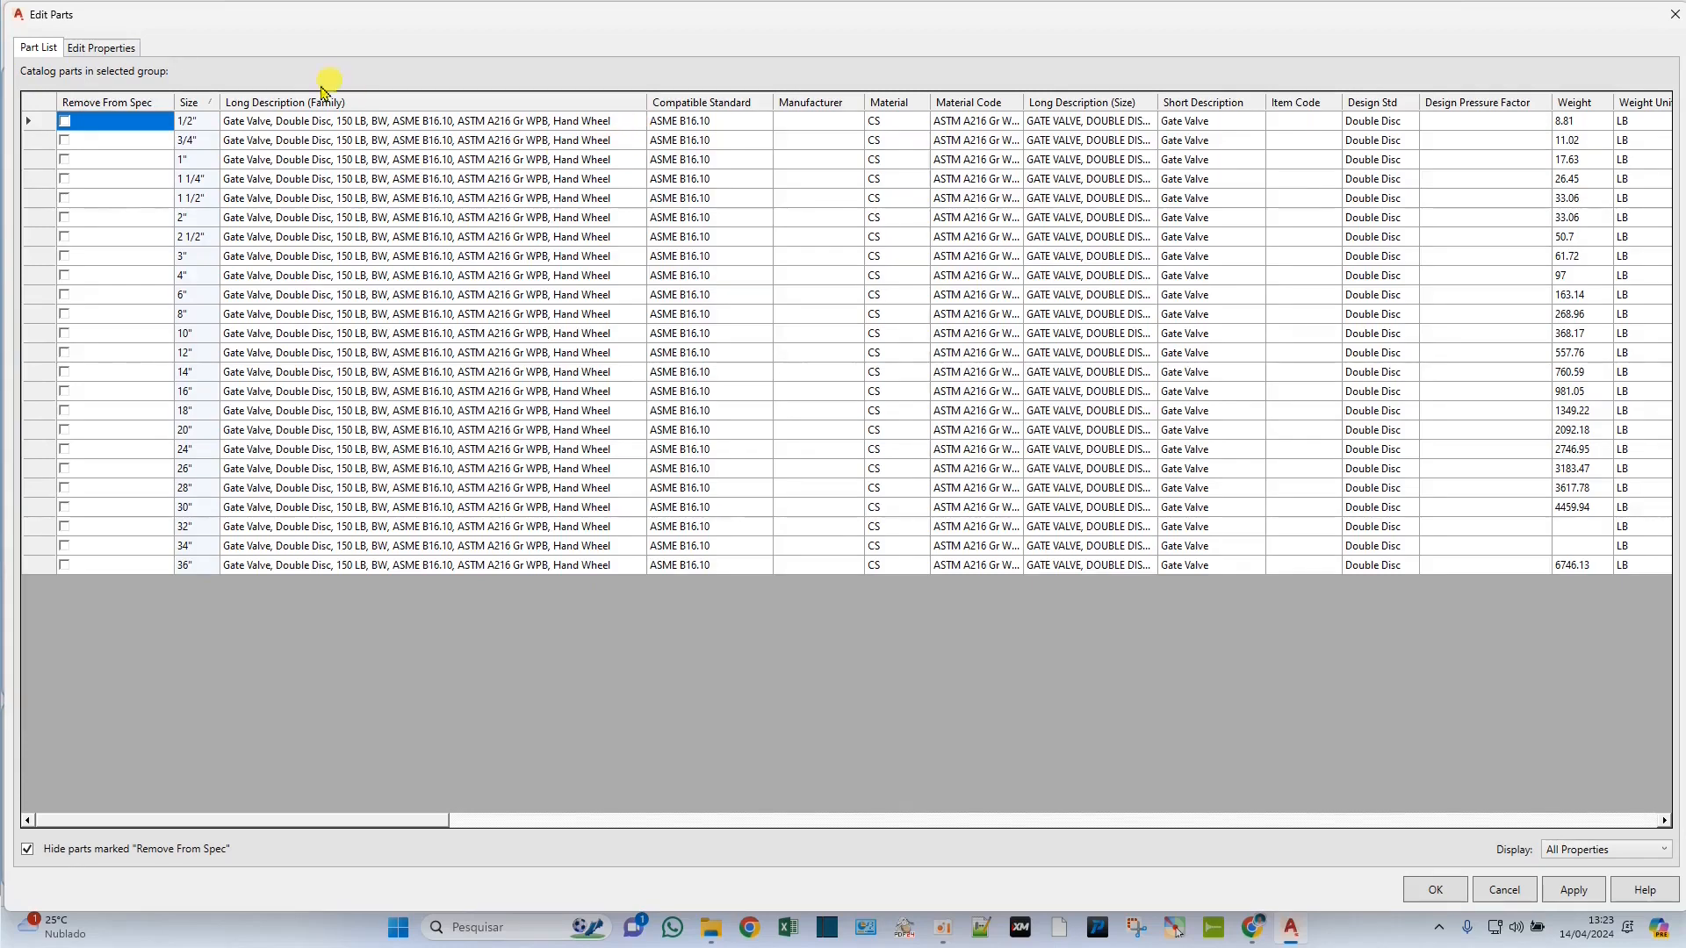
Replace "Gate Valve" with "VALVULA GAVETA" in the family long description of the Double Disc BW gate valve
left_click(268, 123)
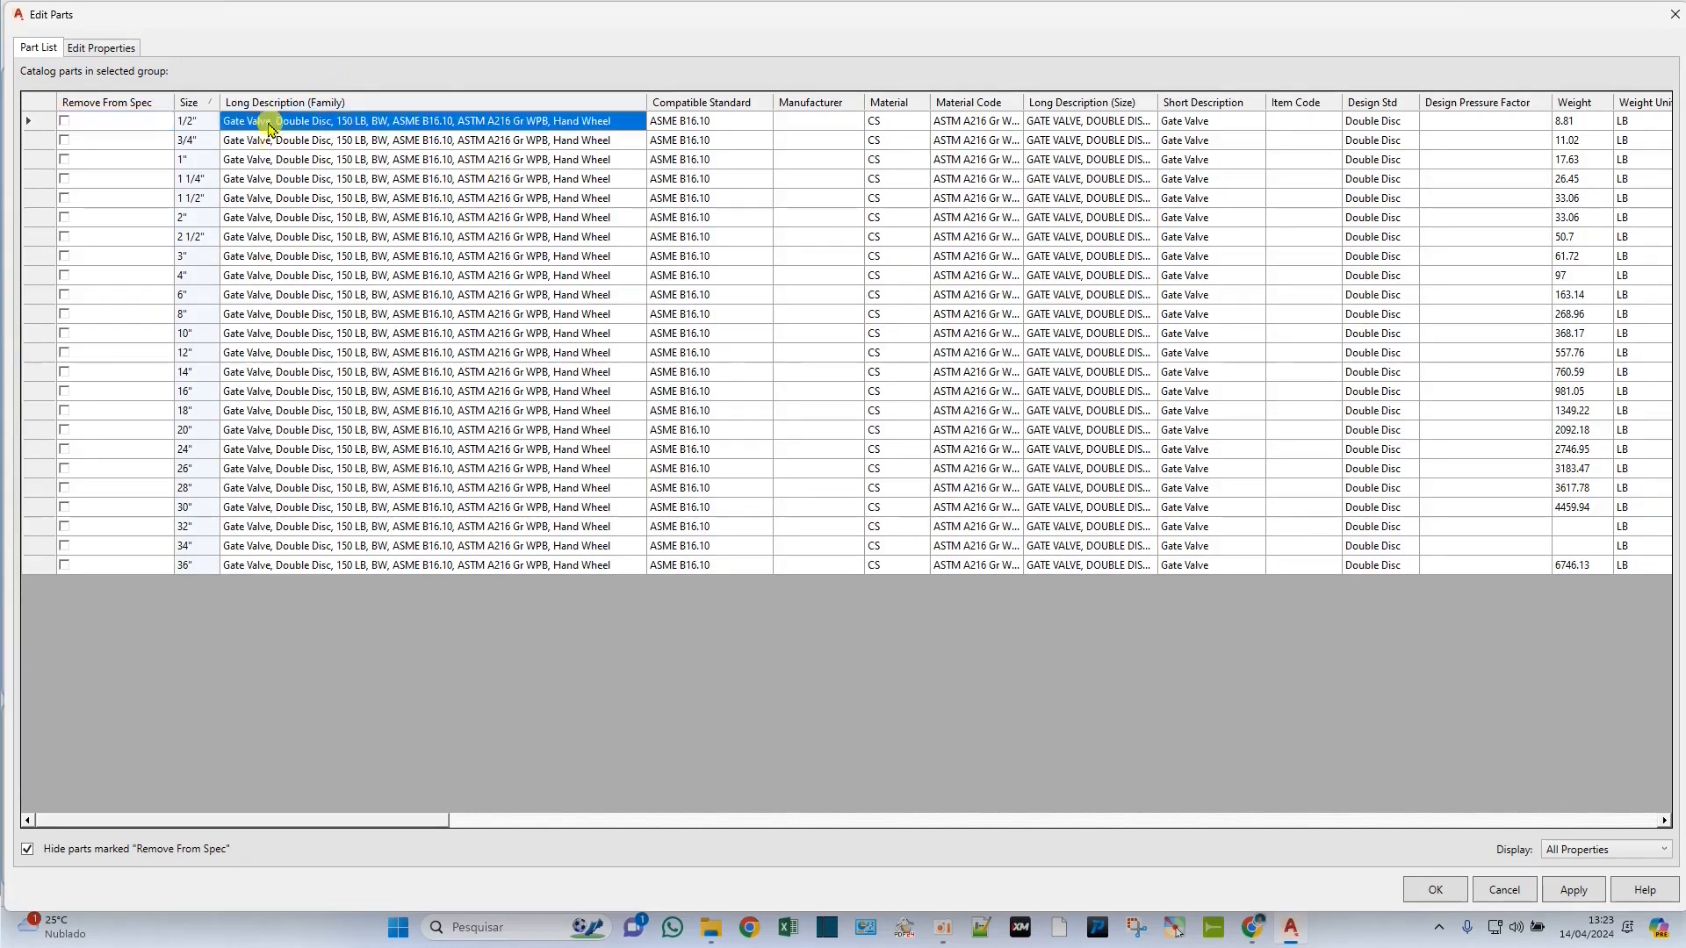
left_click(268, 124)
left_click_drag(269, 123, 173, 126)
type("VALVULA GA")
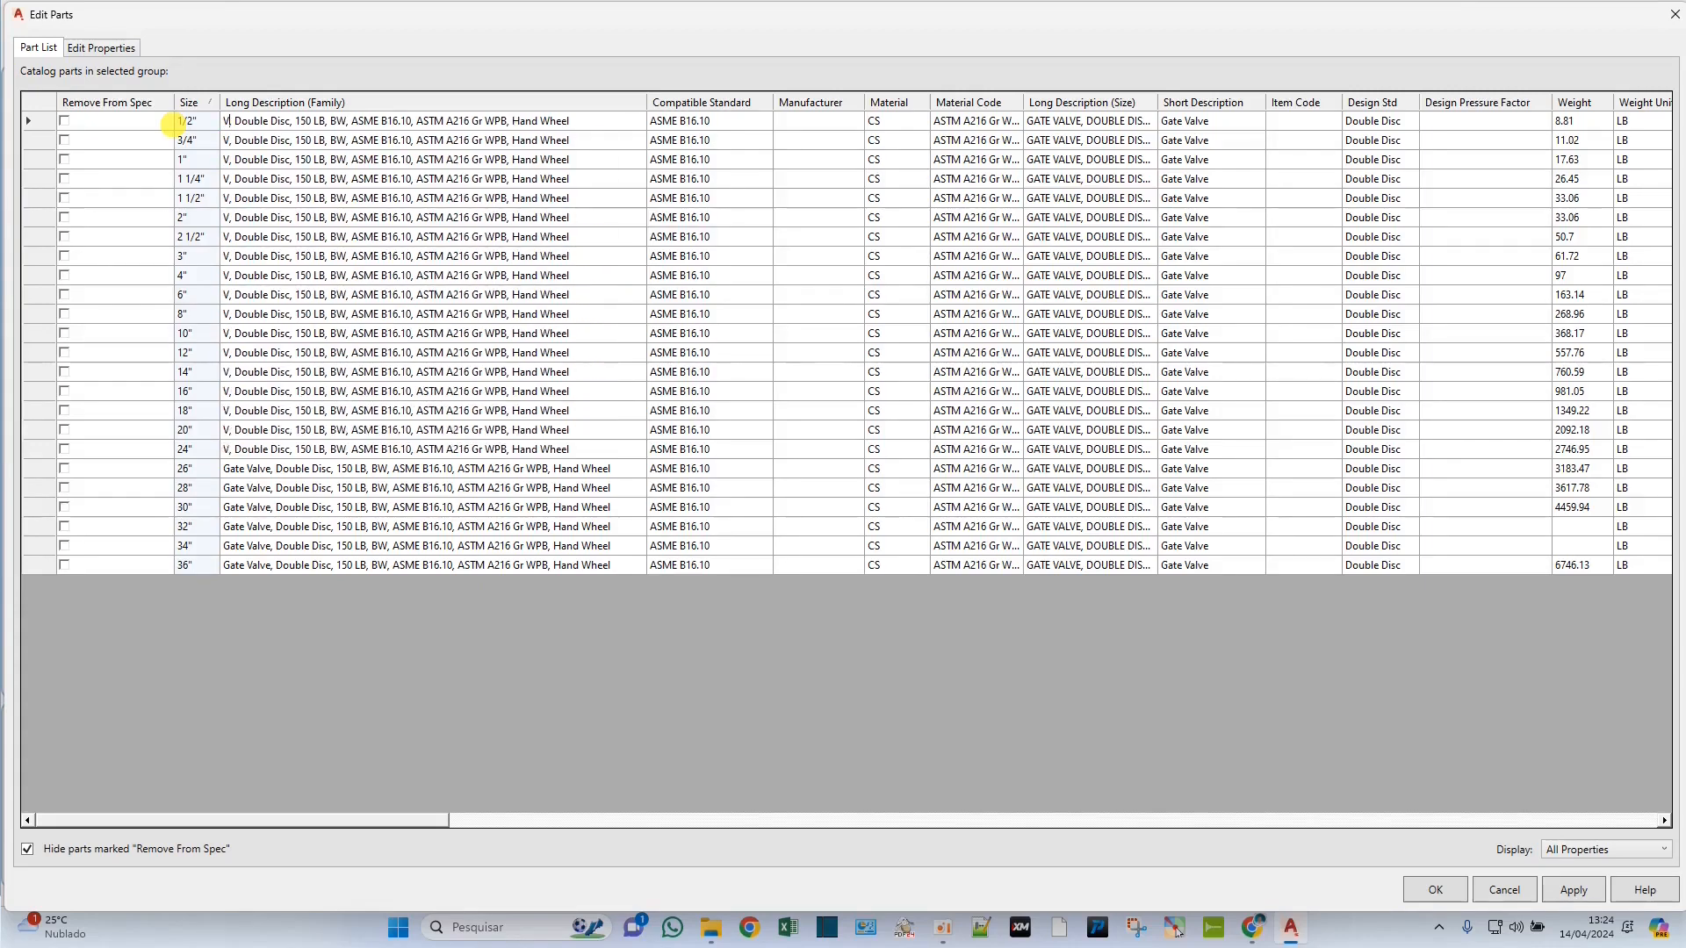
type("VETA")
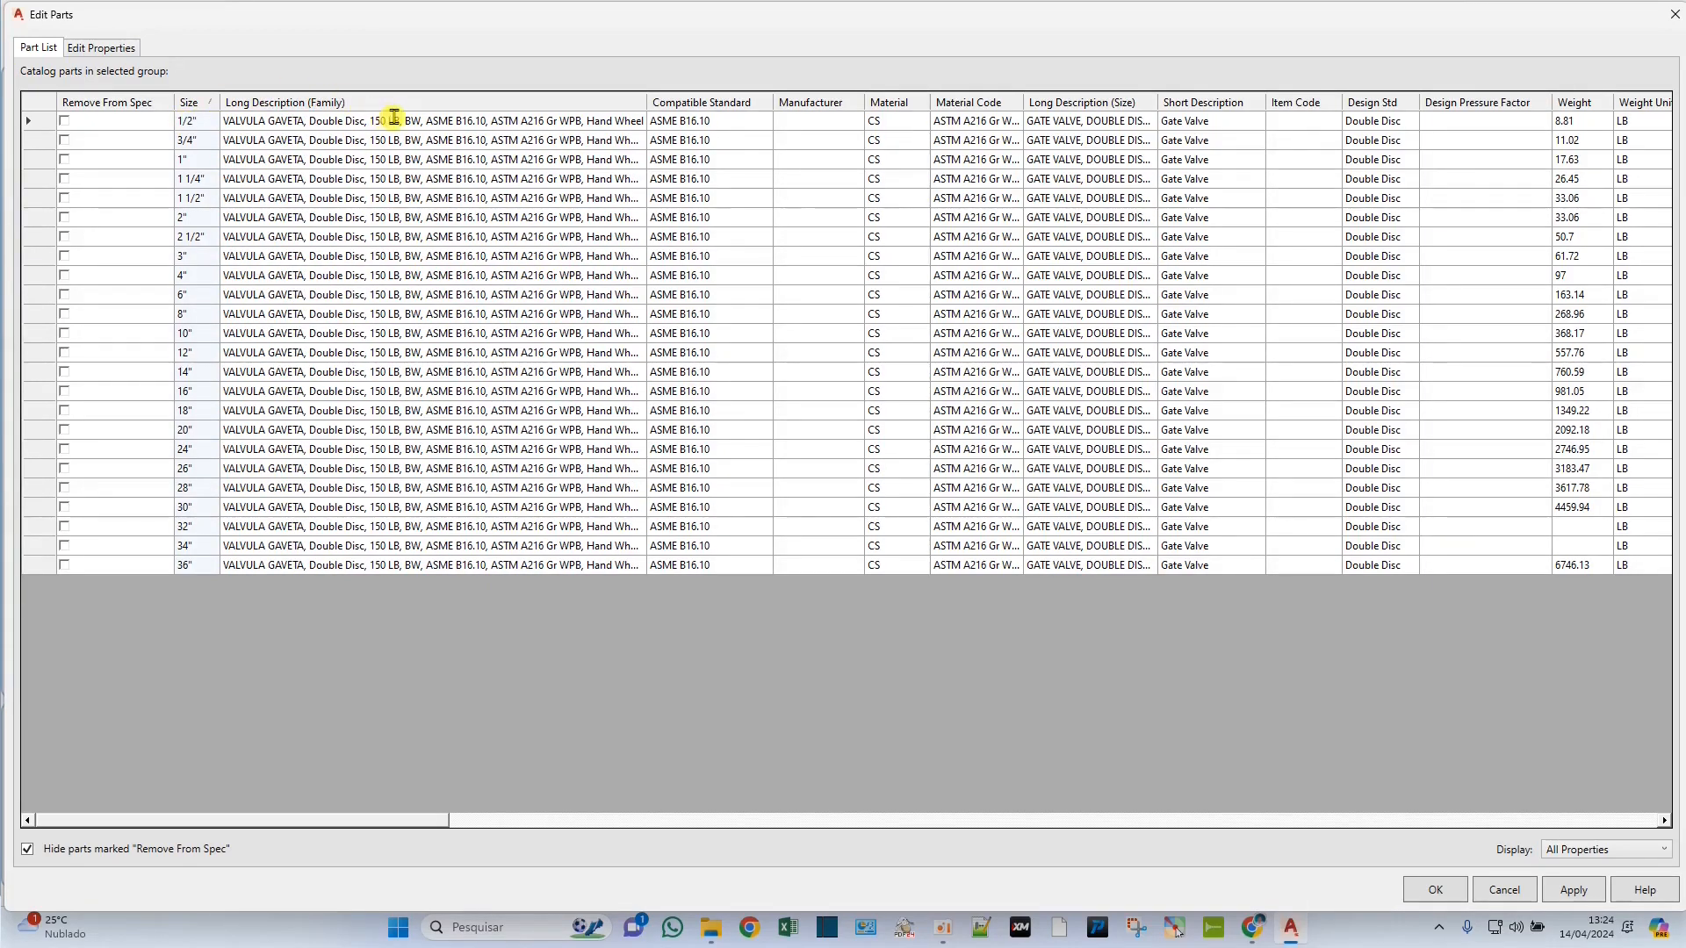
Remove "Double Disc" and its comma from the BW gate valve's family long description
key("BackSpace")
key("BackSpace")
key("BackSpace")
key("BackSpace")
key("BackSpace")
key("BackSpace")
key("BackSpace")
key("BackSpace")
key("BackSpace")
key("BackSpace")
key("BackSpace")
key("BackSpace")
key("BackSpace")
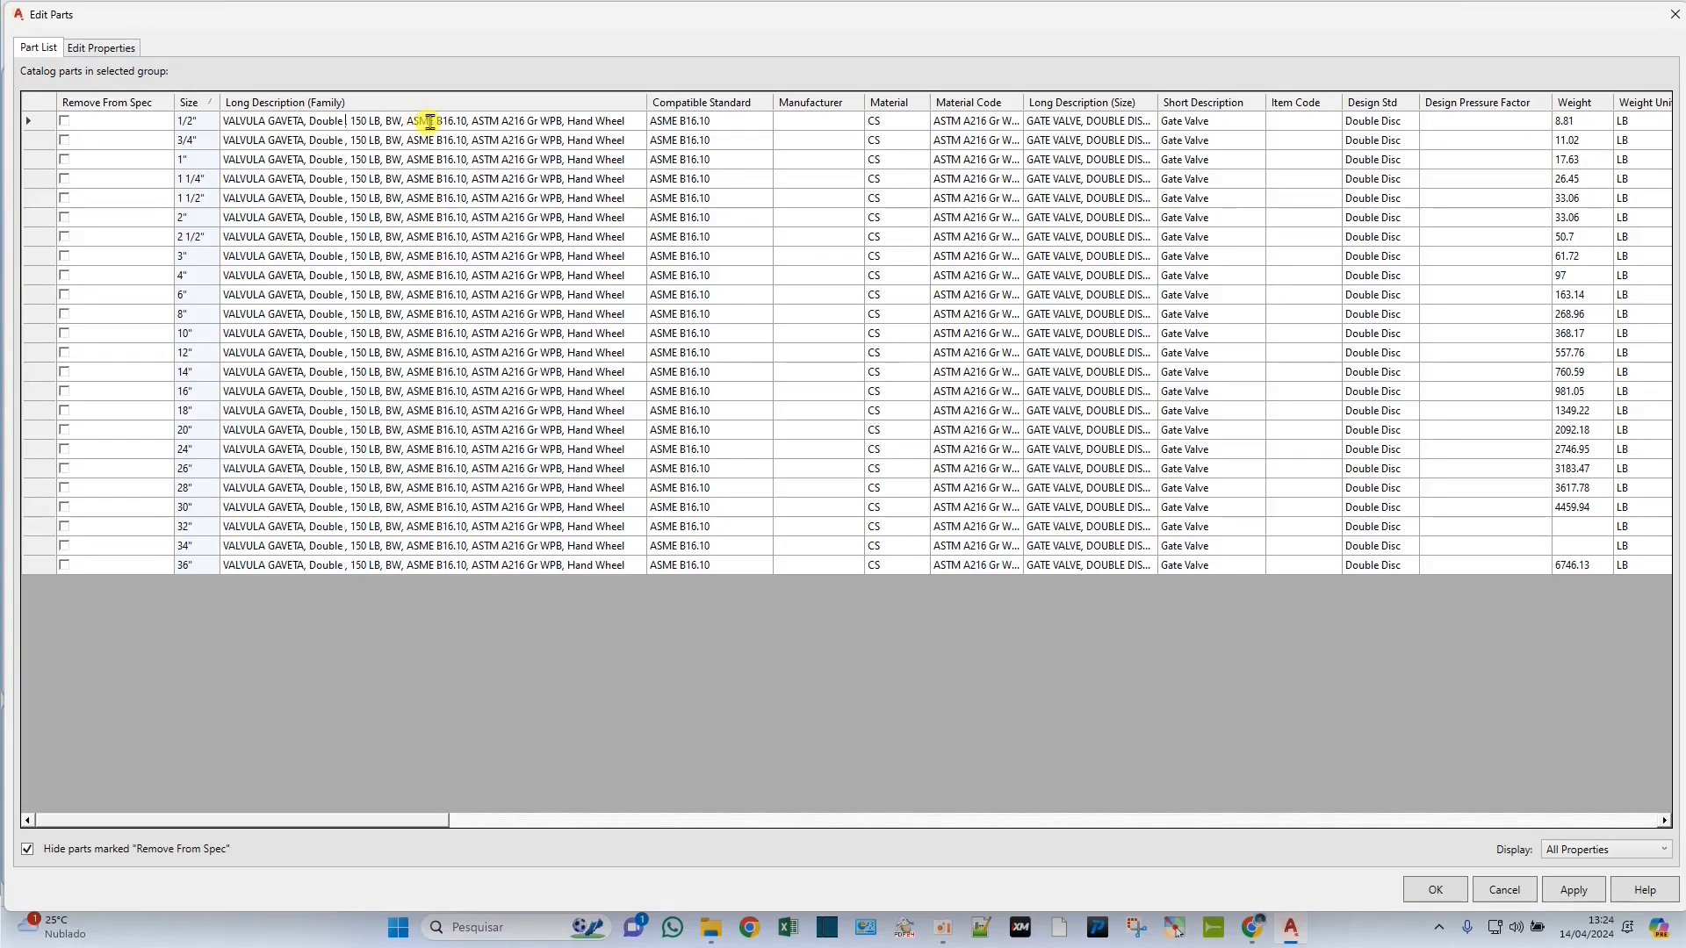
Change the pressure class in the BW gate valve's family long description to "150#"
left_click(340, 120)
key("BackSpace")
key("BackSpace")
key("BackSpace")
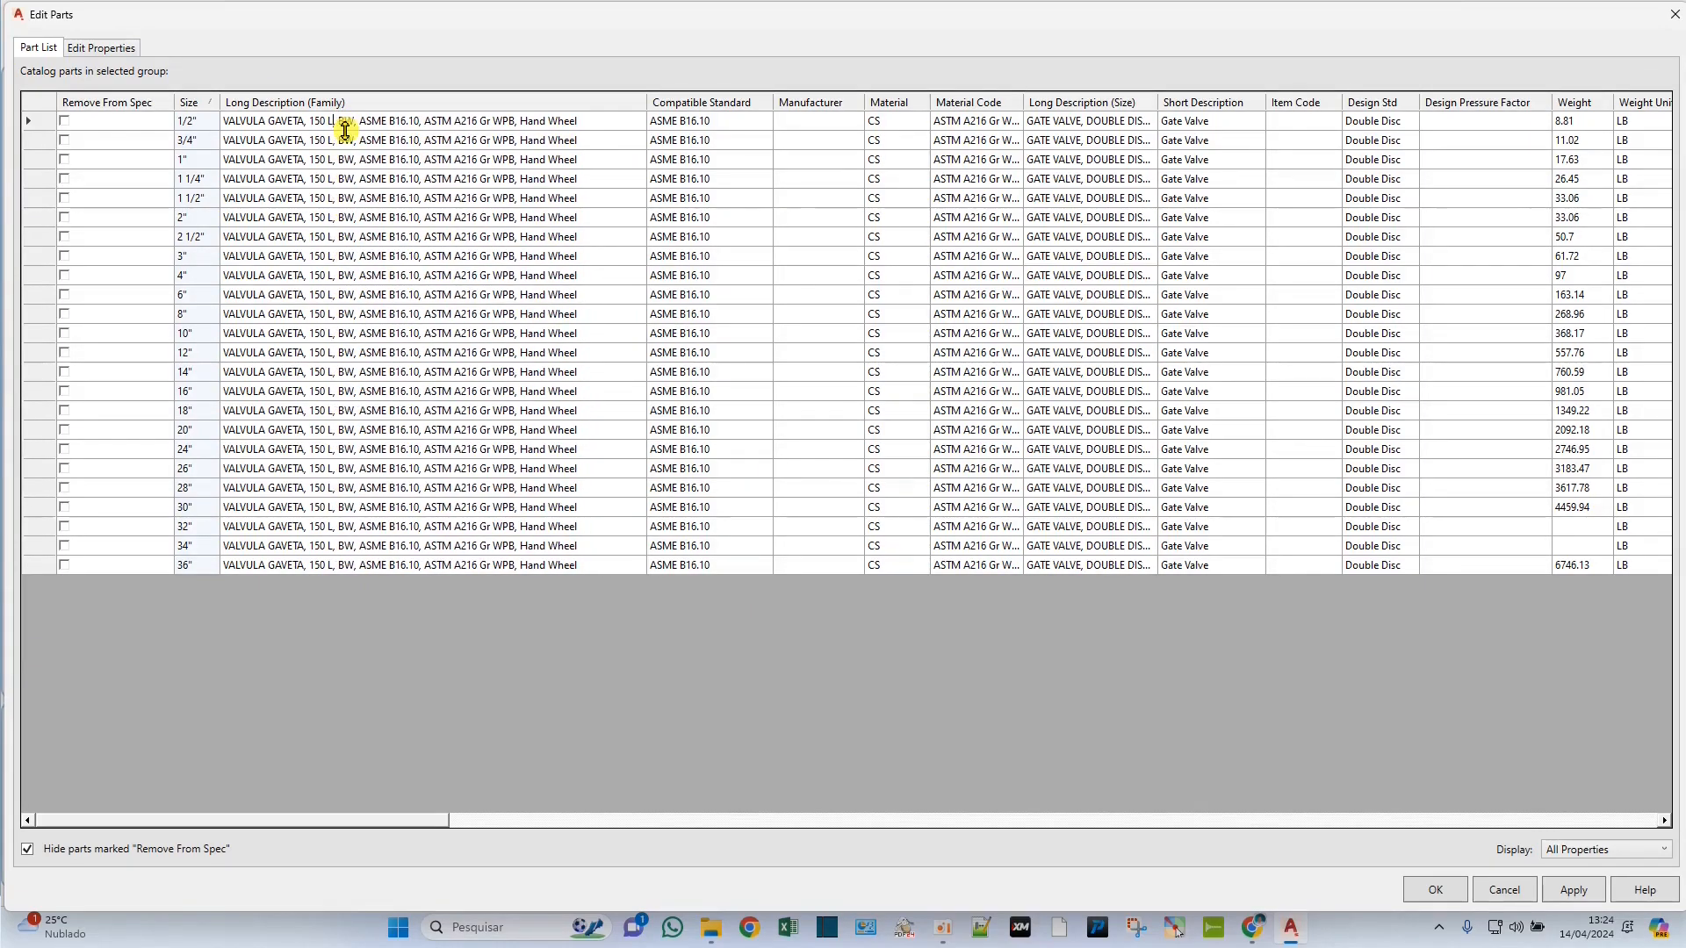
type("#")
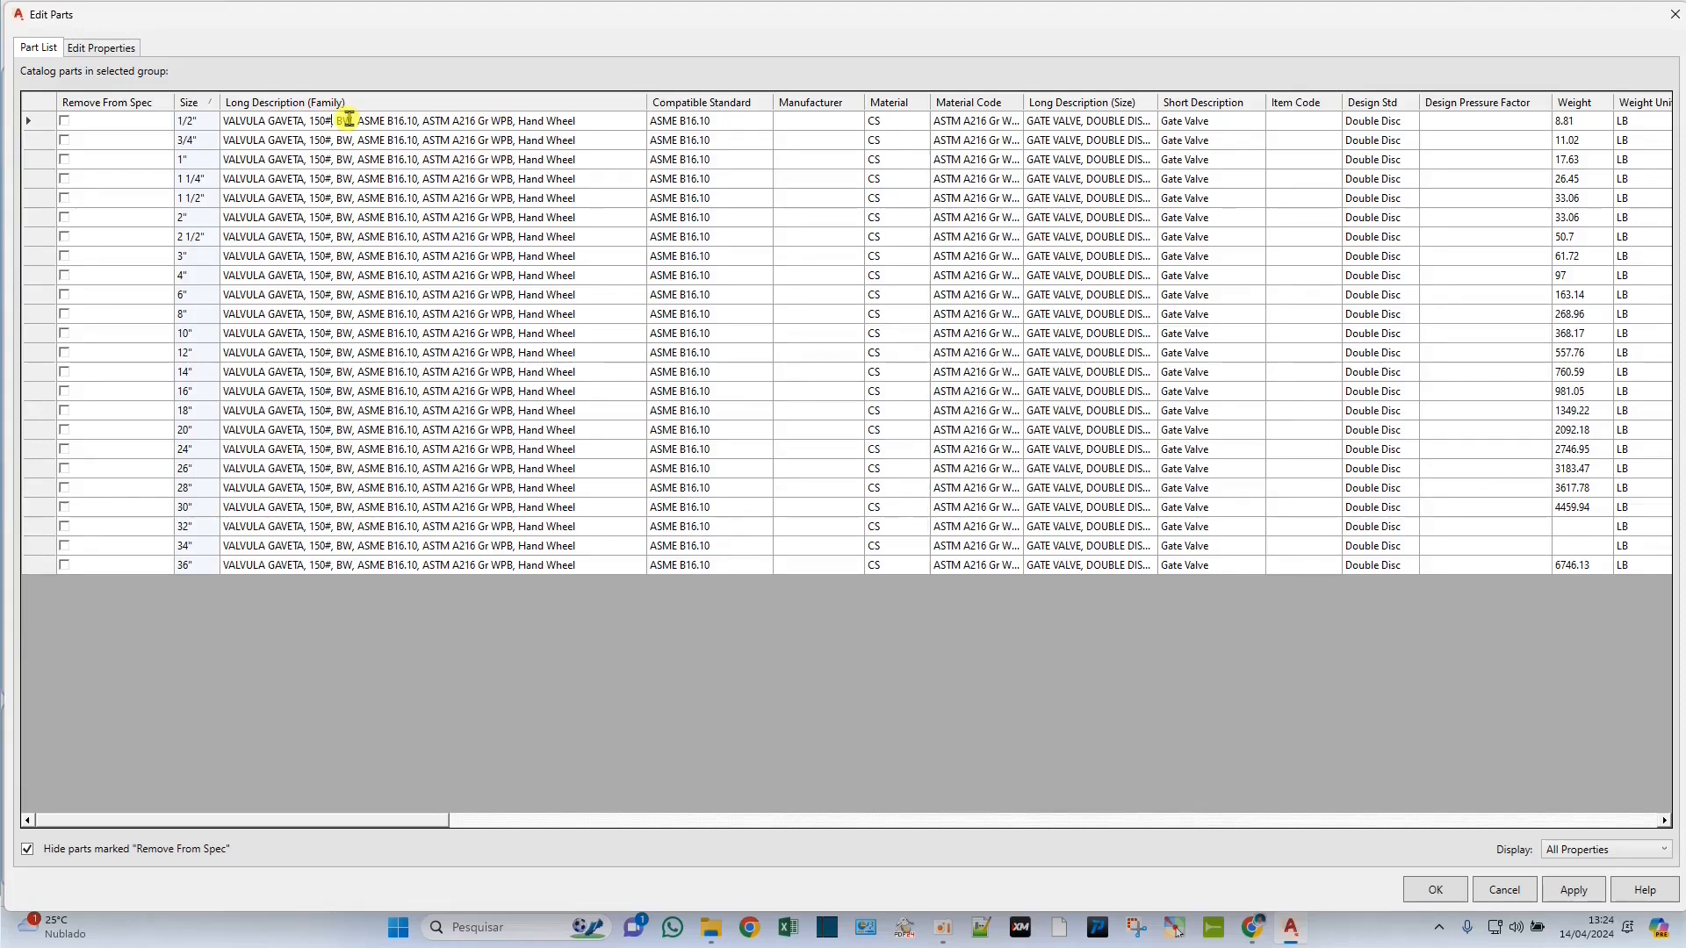
Replace "Hand Wheel" with "ACIONAMENTO MANUAL" at the end of the BW gate valve's family long description
key("BackSpace")
key("BackSpace")
key("BackSpace")
key("BackSpace")
key("BackSpace")
key("BackSpace")
key("BackSpace")
key("BackSpace")
key("BackSpace")
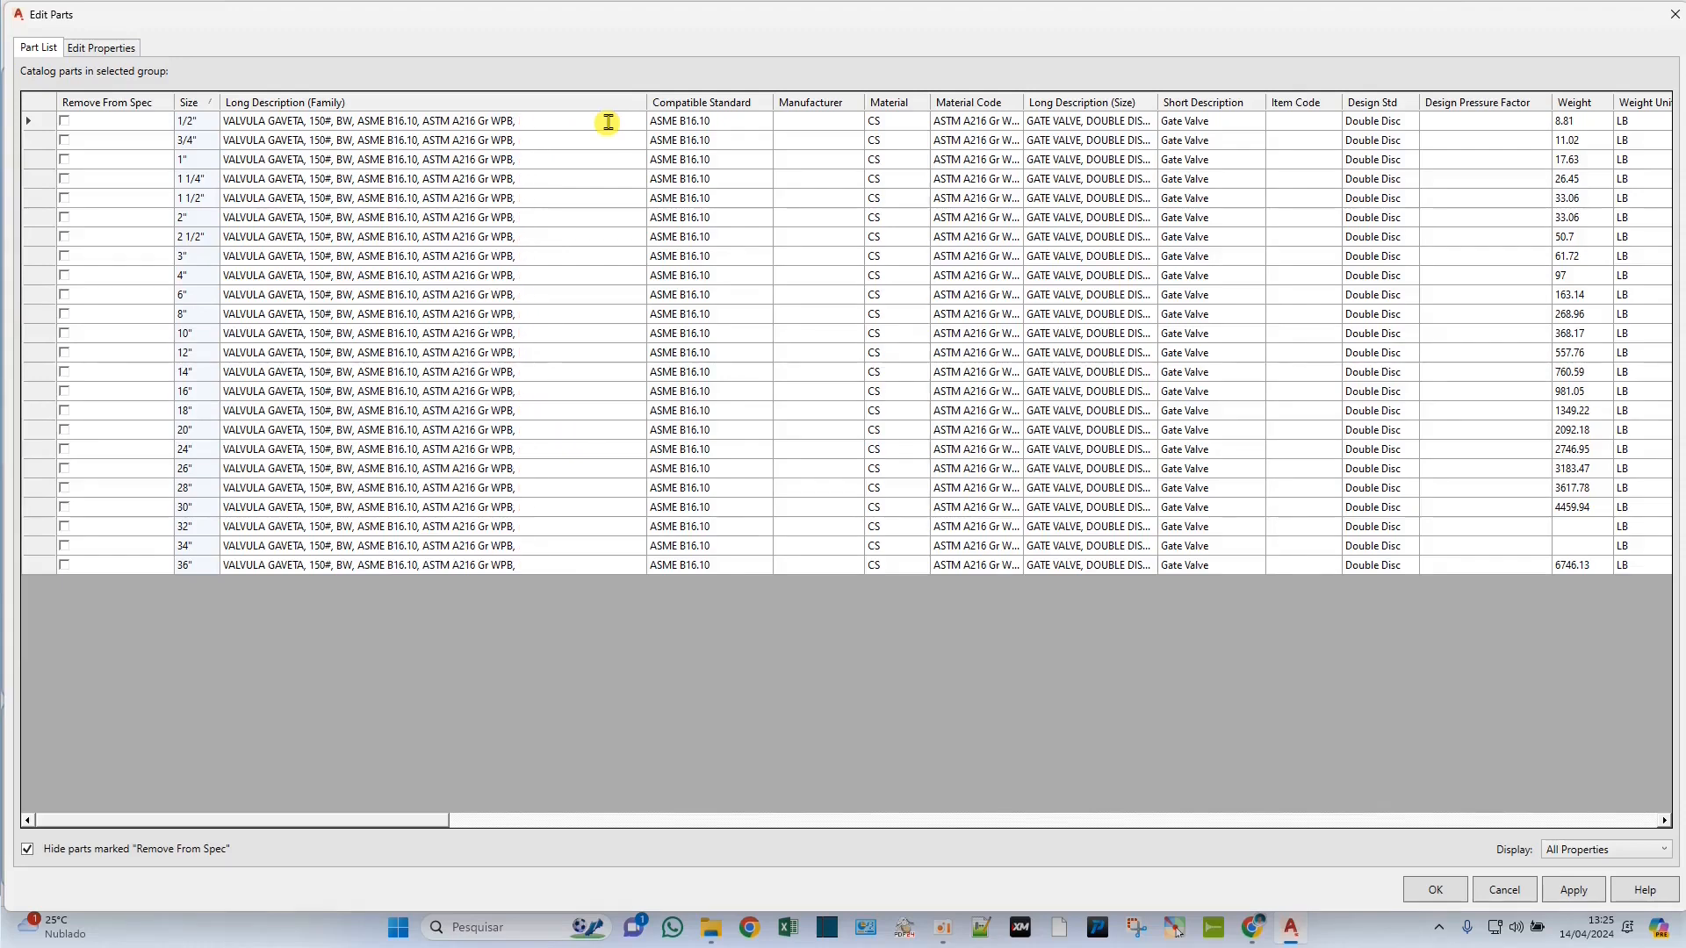
type("ACIONAMENTO MANUAL")
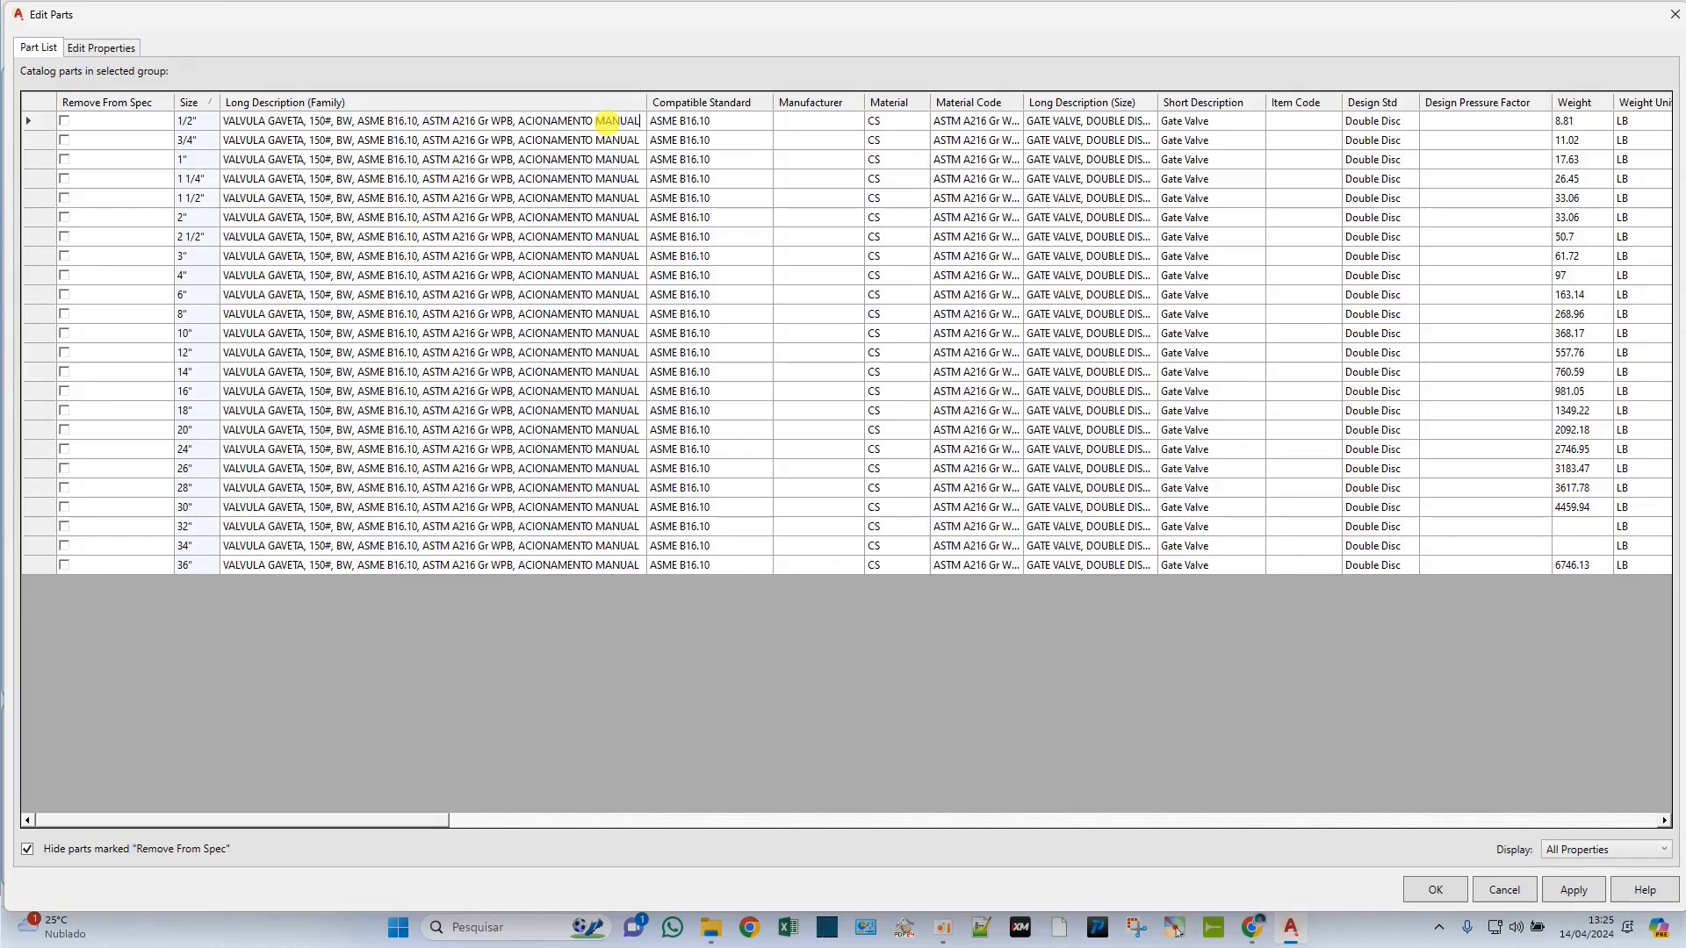
Copy the BW gate valve's family description into Long Description (Size) and Short Description for all sizes
left_click_drag(643, 120, 210, 127)
key("ctrl+c")
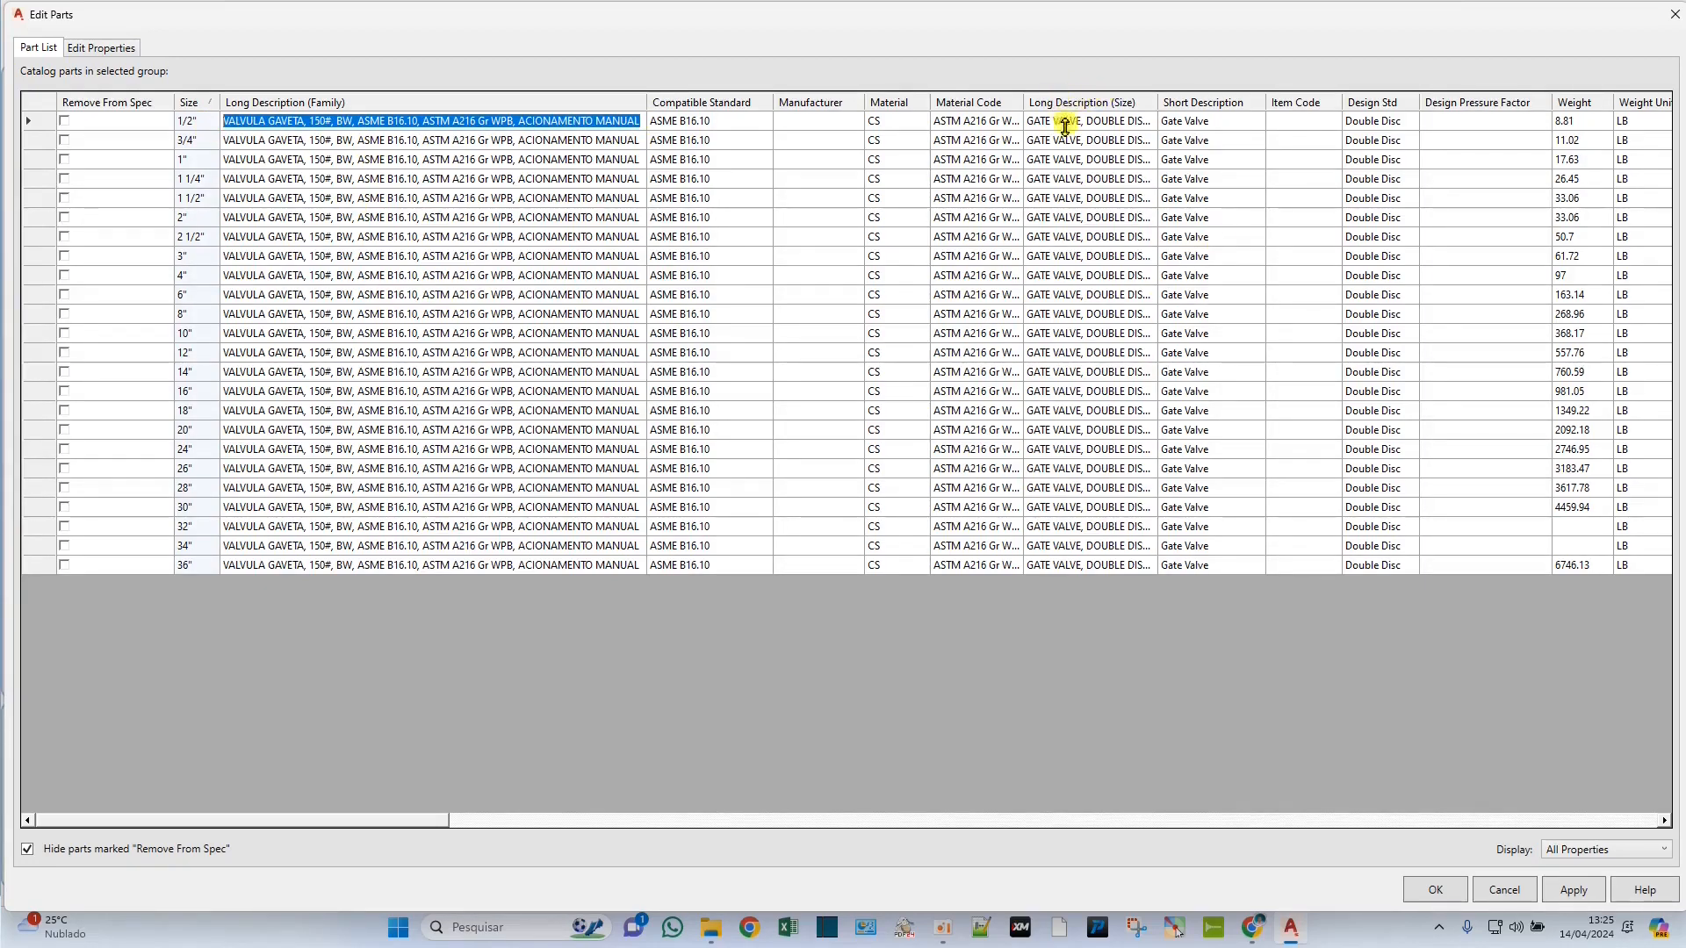
left_click_drag(1108, 119, 1190, 565)
key("ctrl+v")
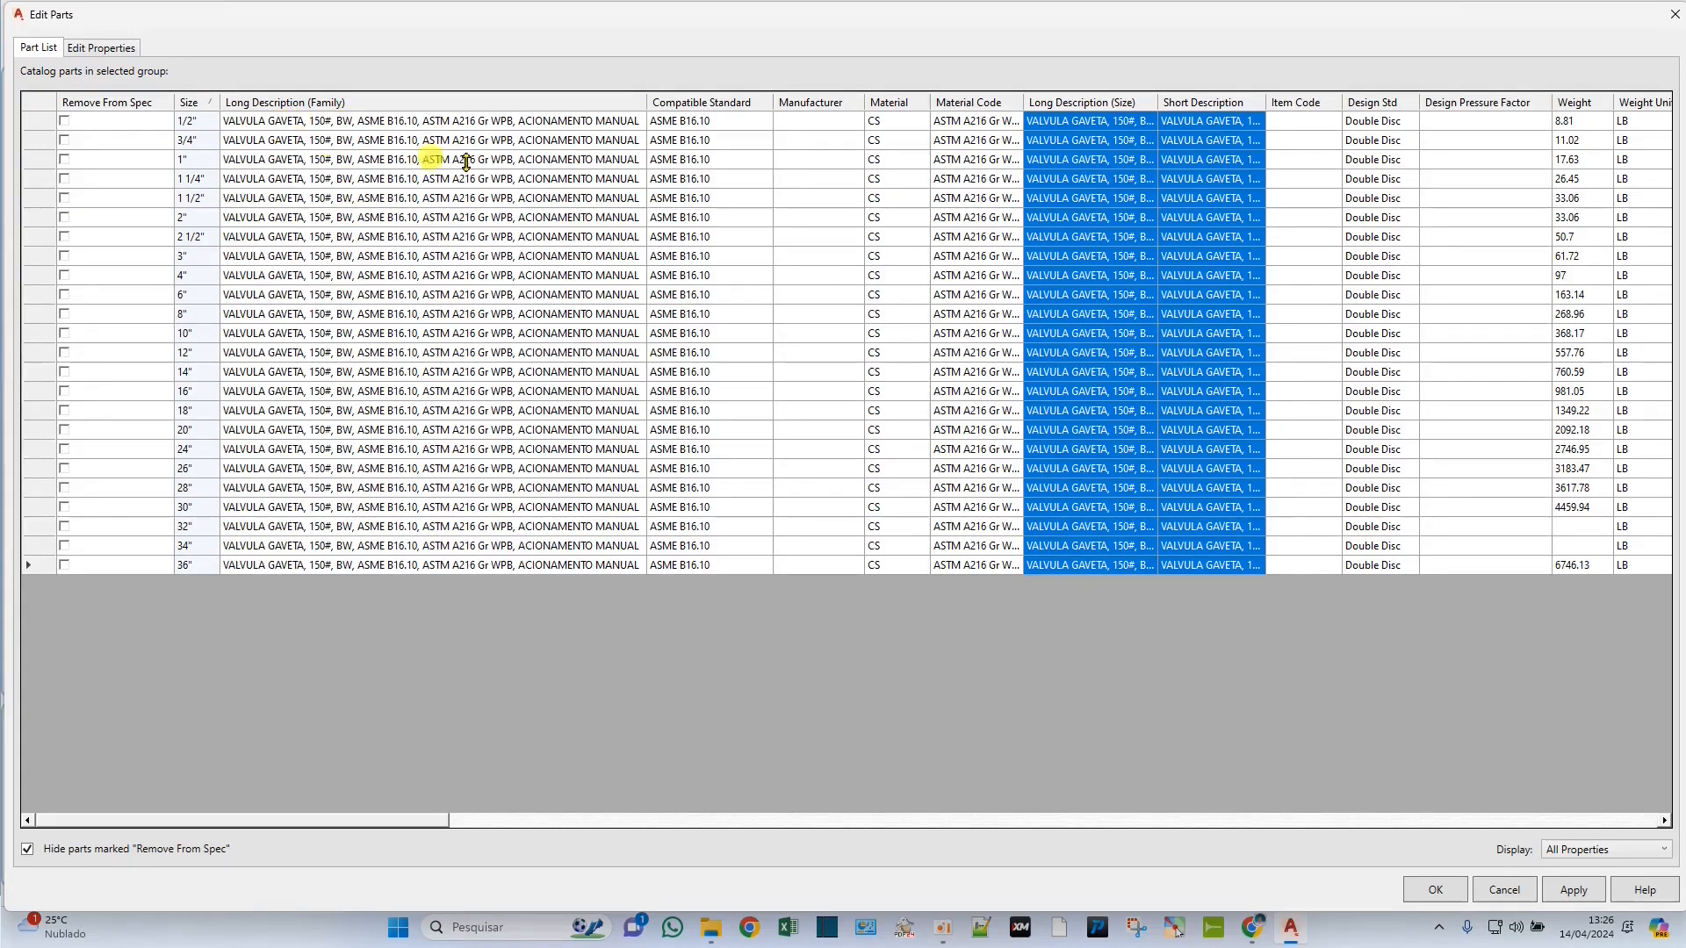
Replace "BW" with "SOLDA DE TOPO" in the gate valve's family long description
left_click_drag(644, 103, 764, 103)
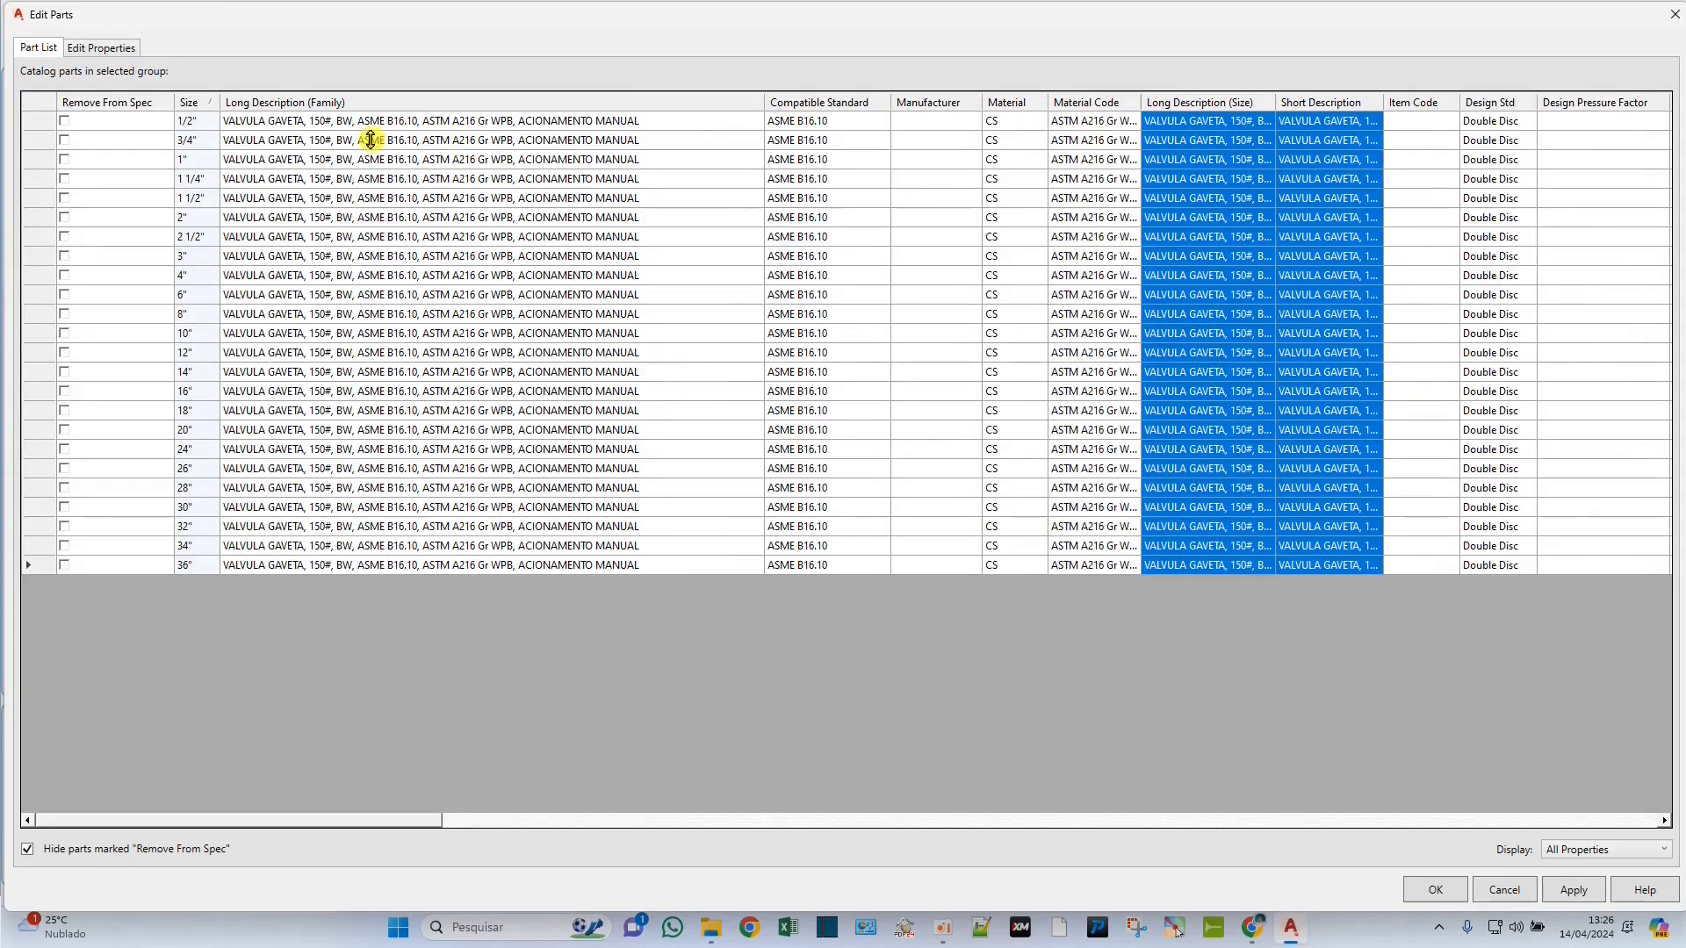
left_click(353, 122)
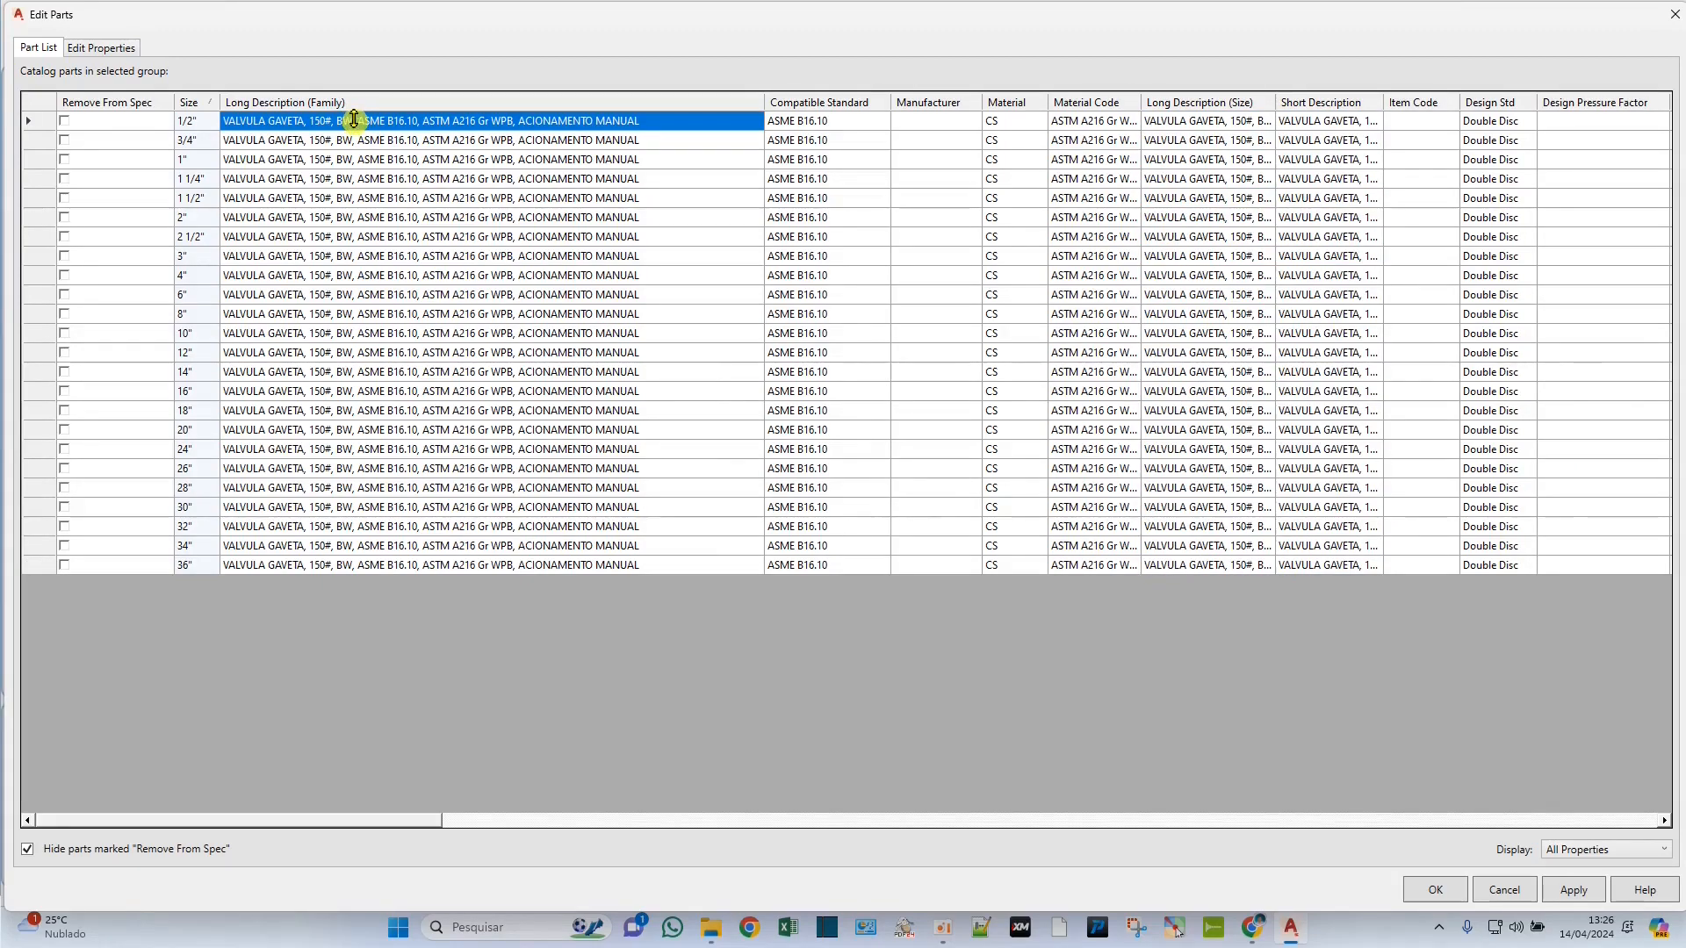
left_click(353, 121)
left_click(350, 120)
key("BackSpace")
key("BackSpace")
type("SOLDA DE")
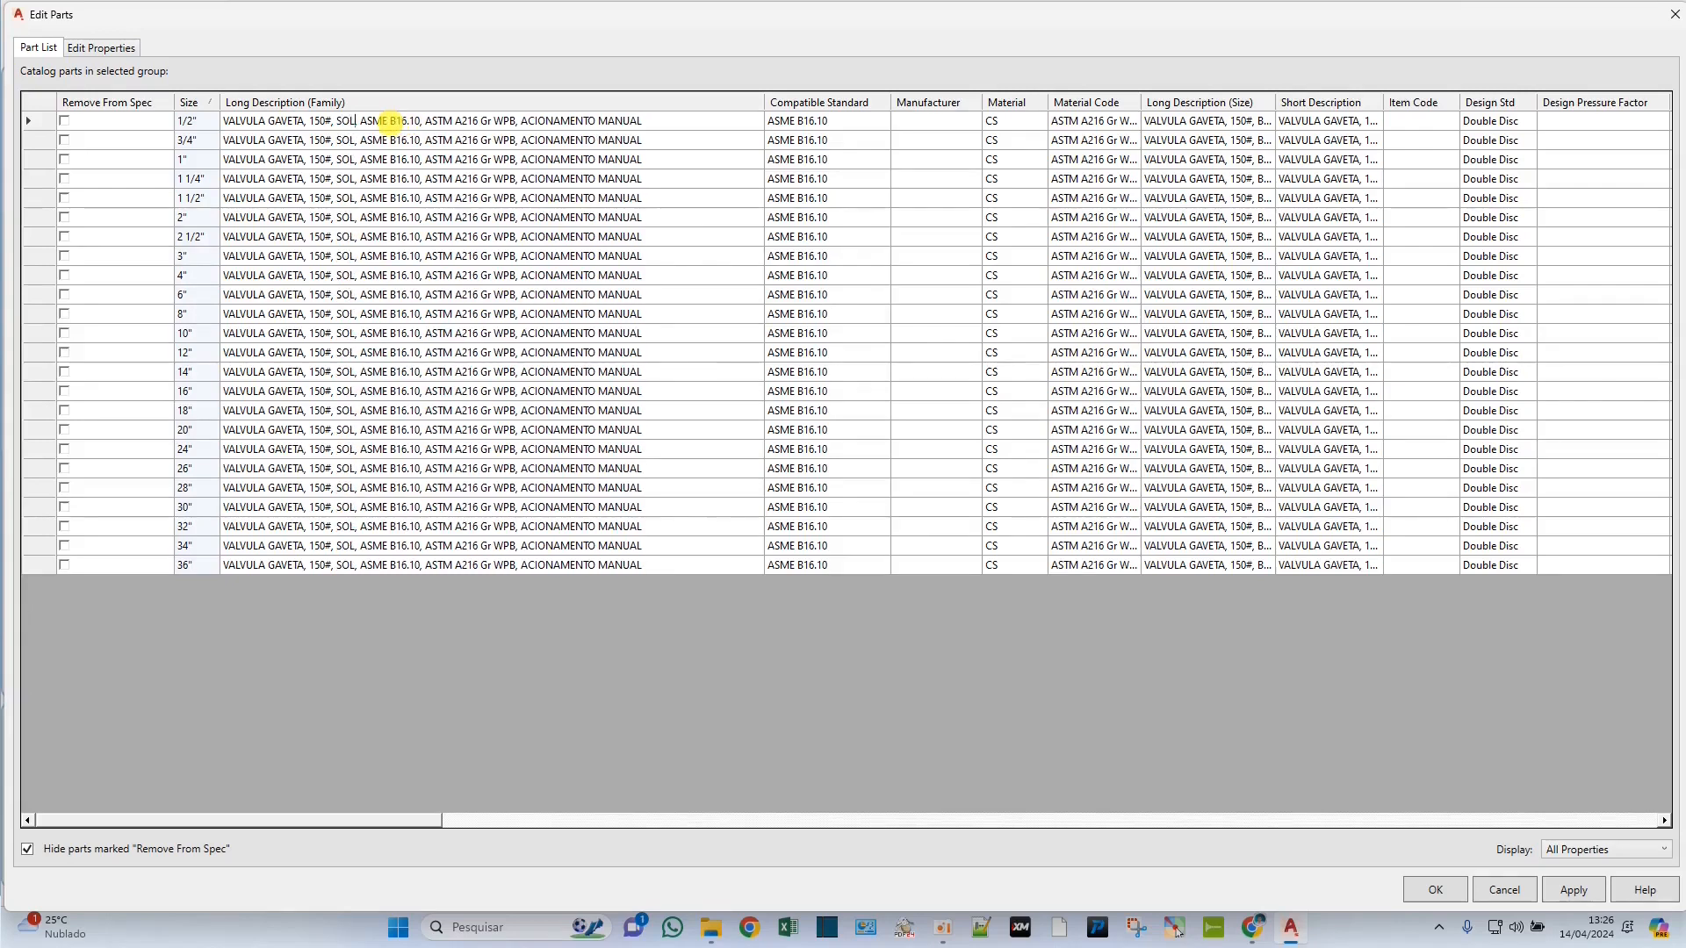
type(" TOPO, ")
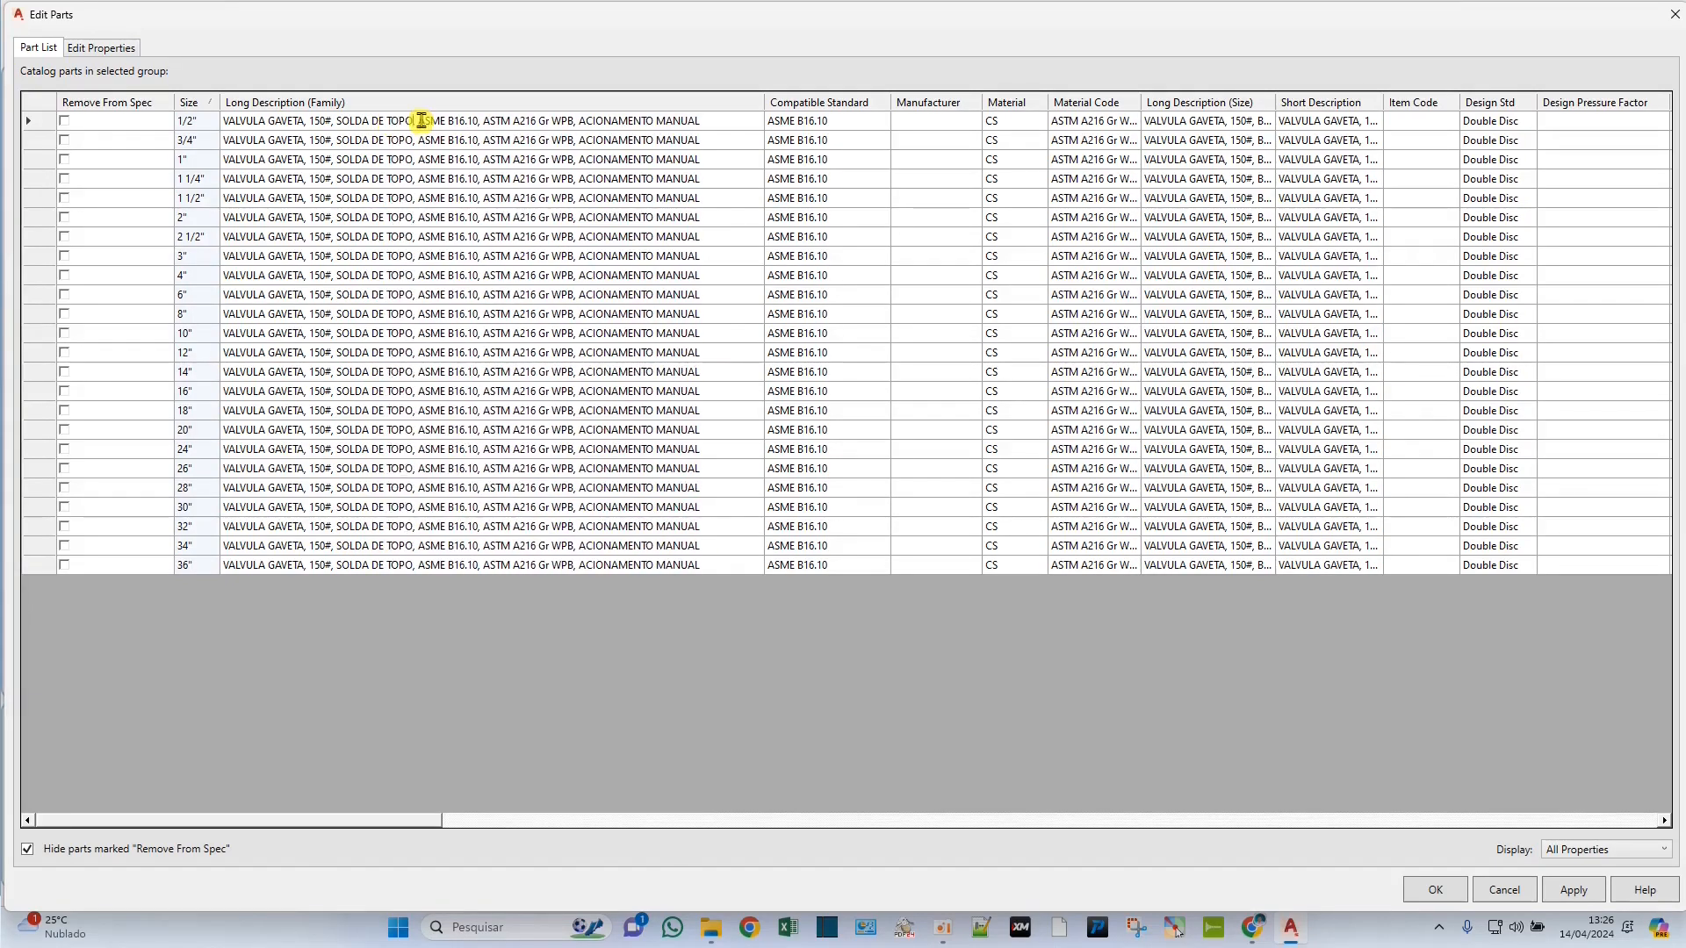
Insert "CONFORME" before ASME B16.10 and "MATERIAL" before ASTM A216 in the gate valve's family description, and widen its column
type("CONFORME AS")
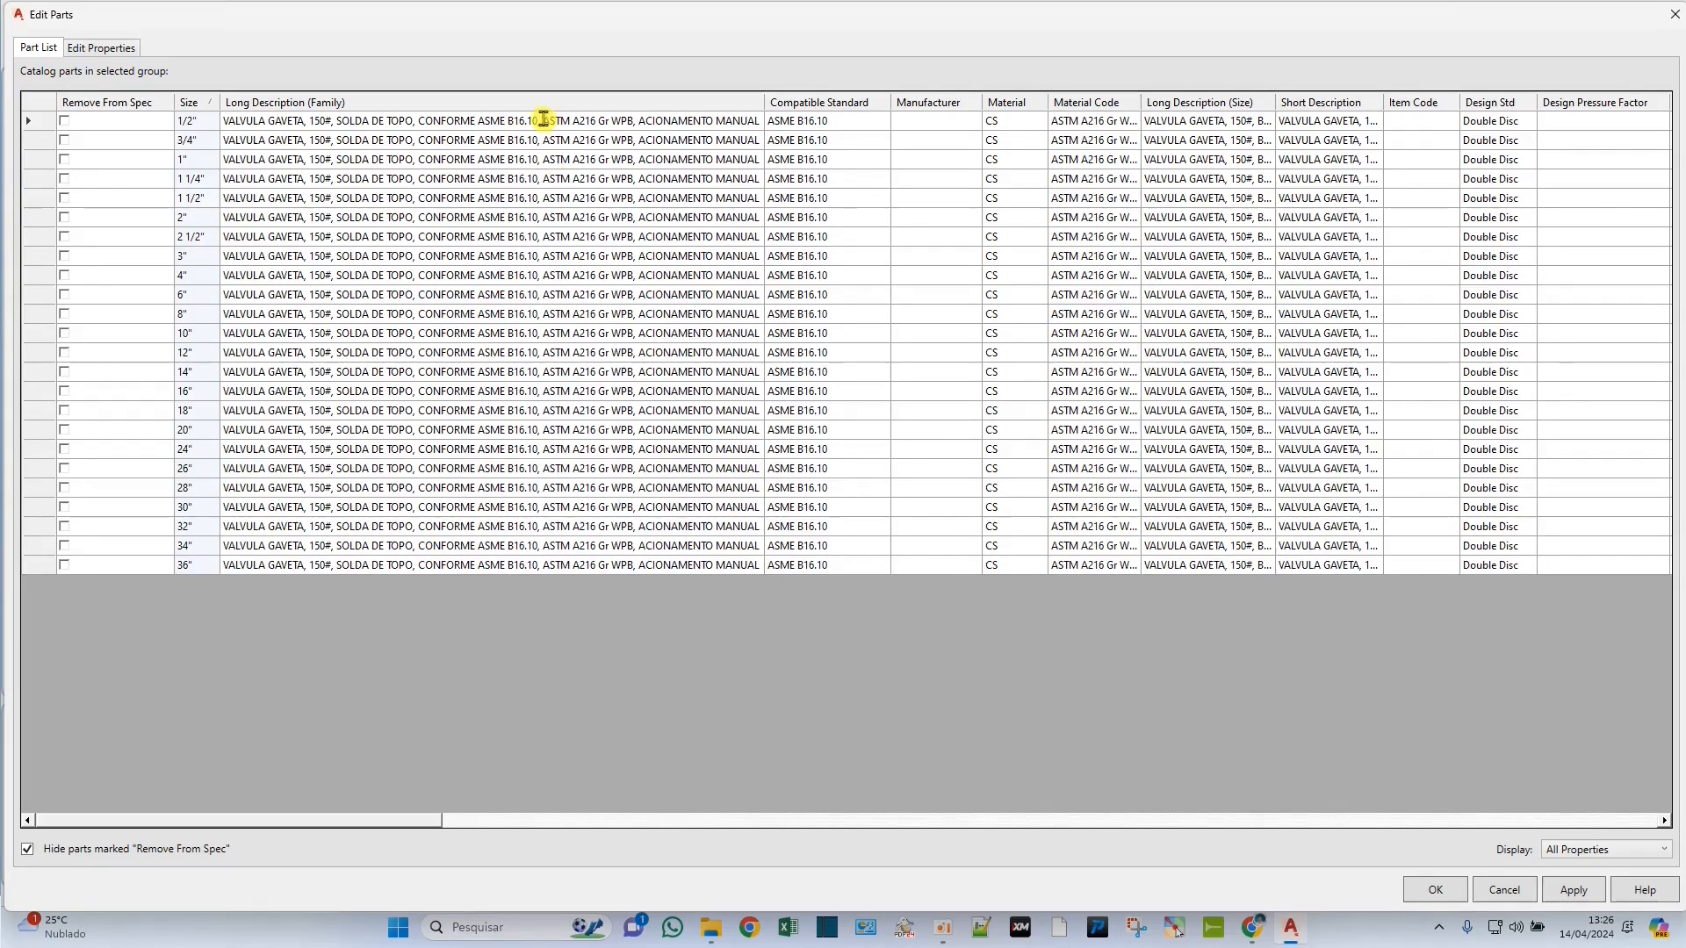
type("ME B16.10, MATE")
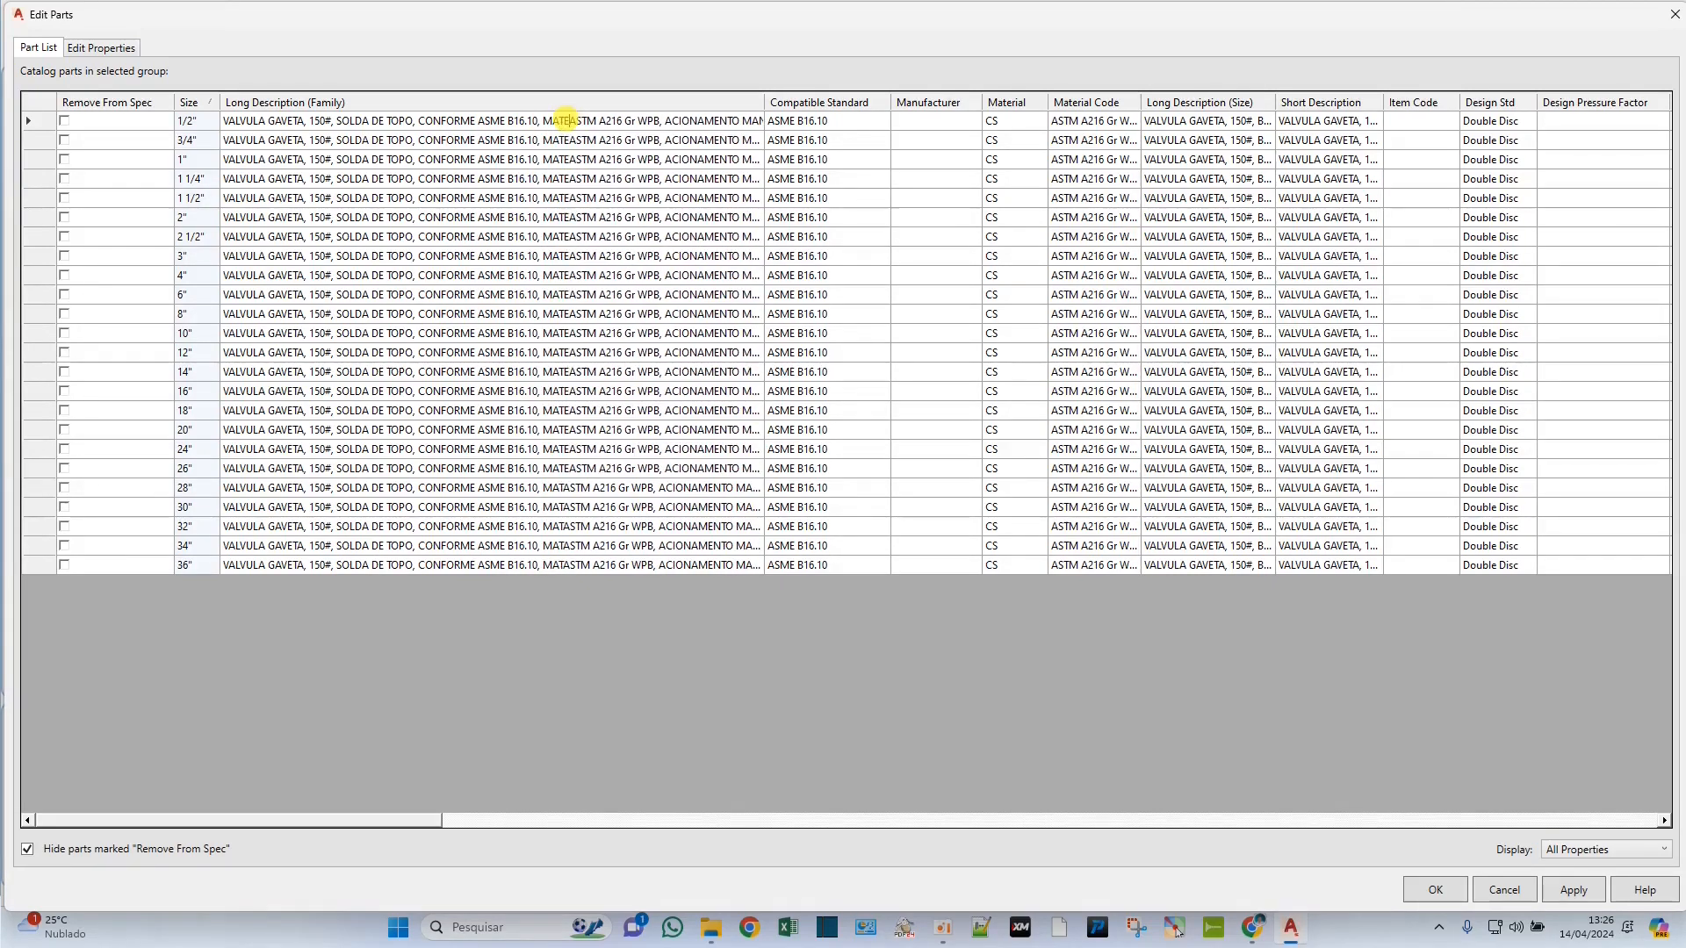
type("RIAL")
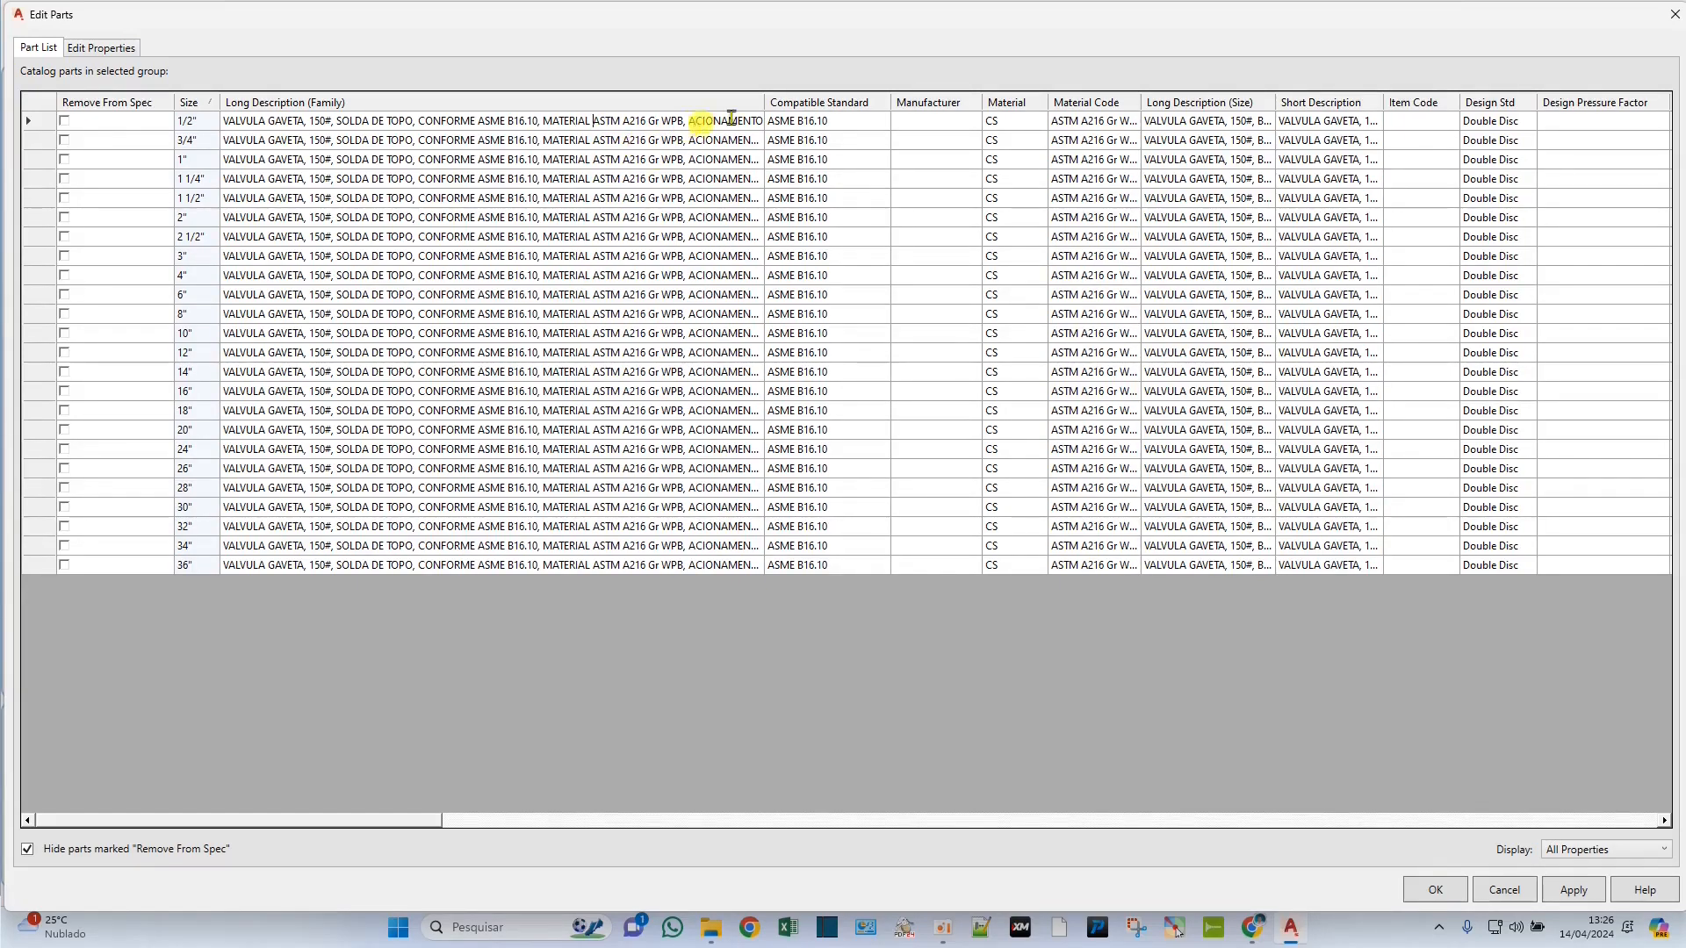
left_click_drag(763, 102, 892, 102)
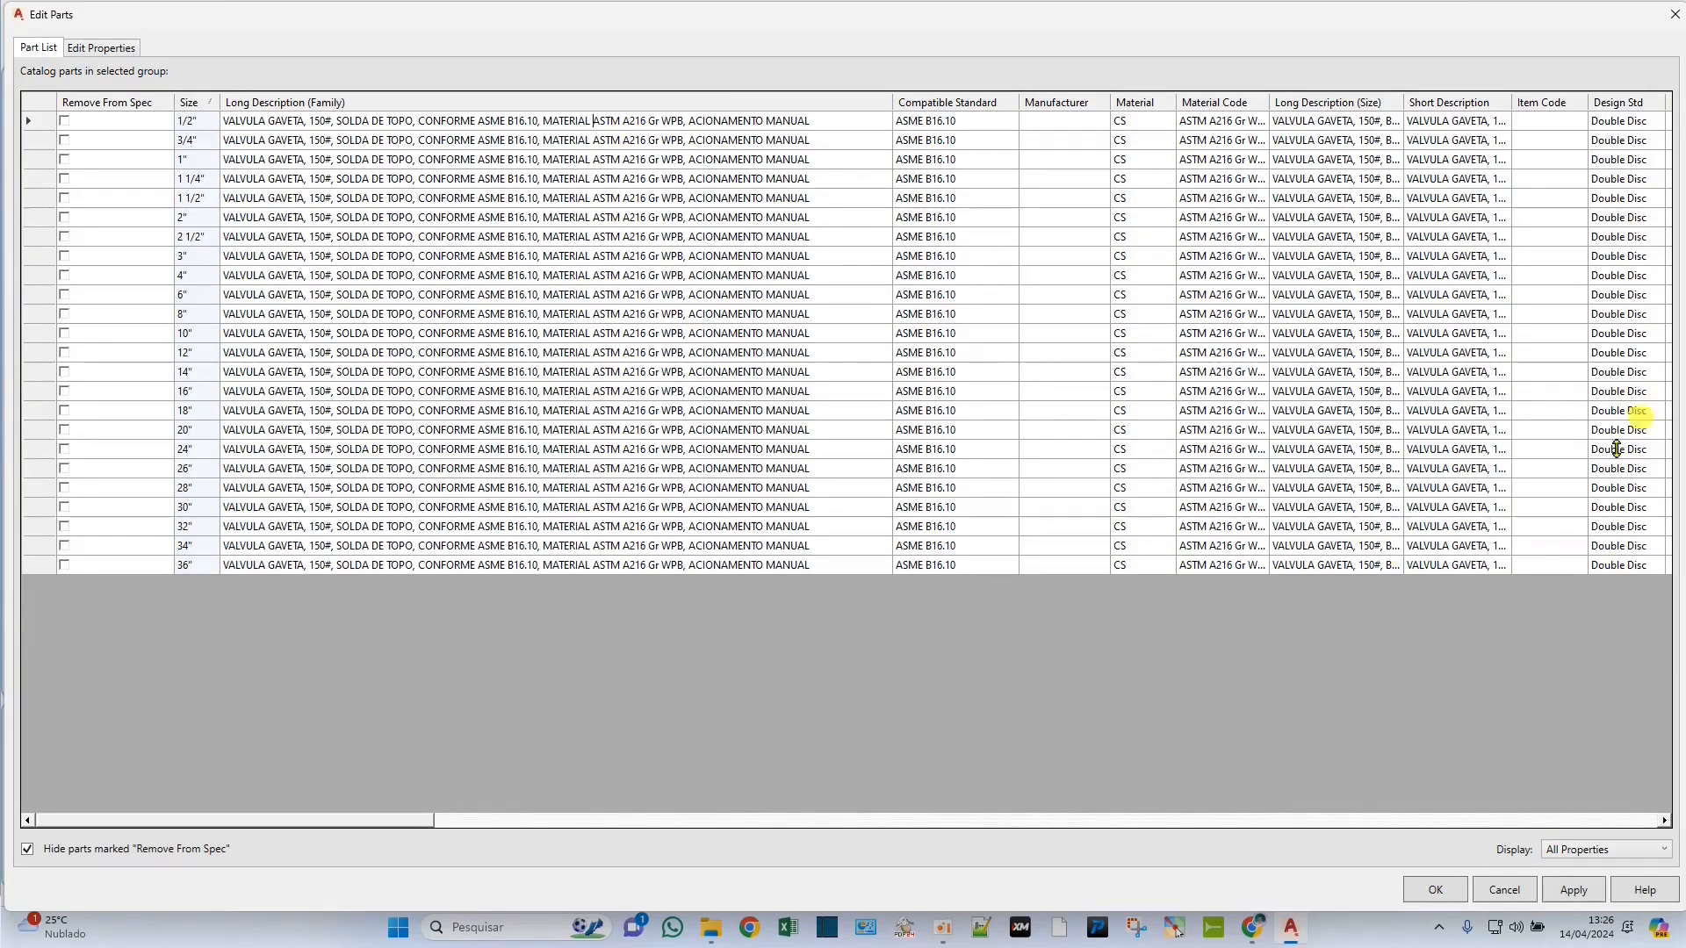
Apply and accept the BW gate valve's part edits and save the CS150 spec
left_click(1574, 890)
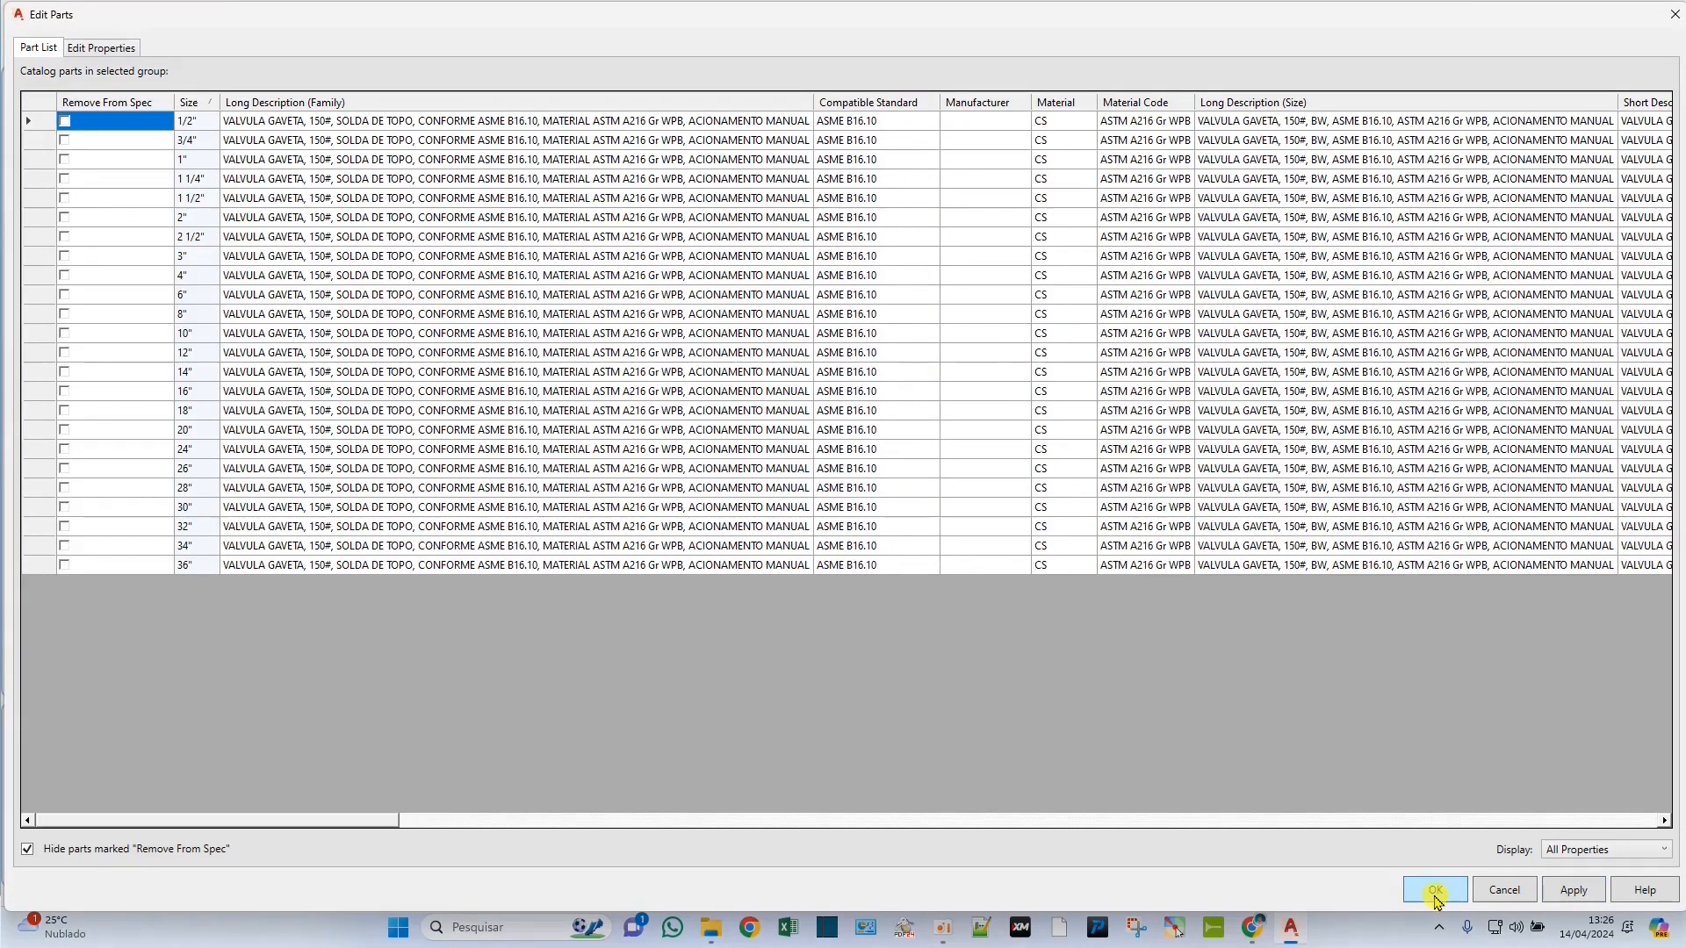
left_click(1435, 889)
left_click(48, 53)
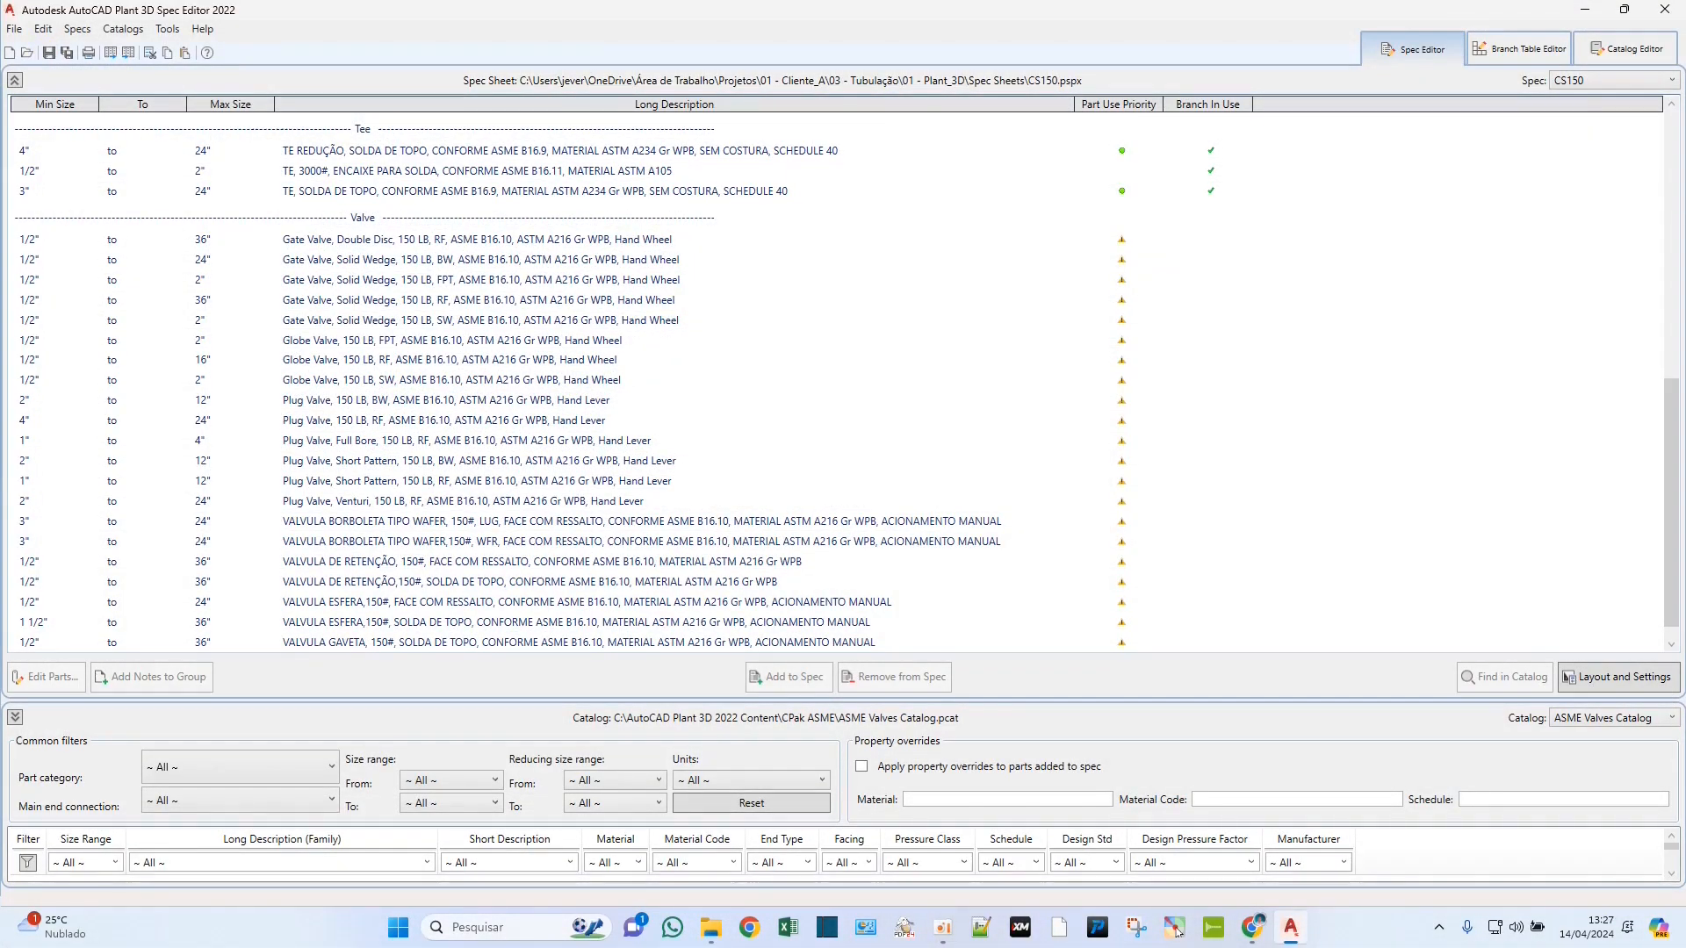
Open the parts of the double-disc RF gate valve, widen the family long description column and replace "Gate Valve" with "VALVULA GAVETA"
left_click(337, 242)
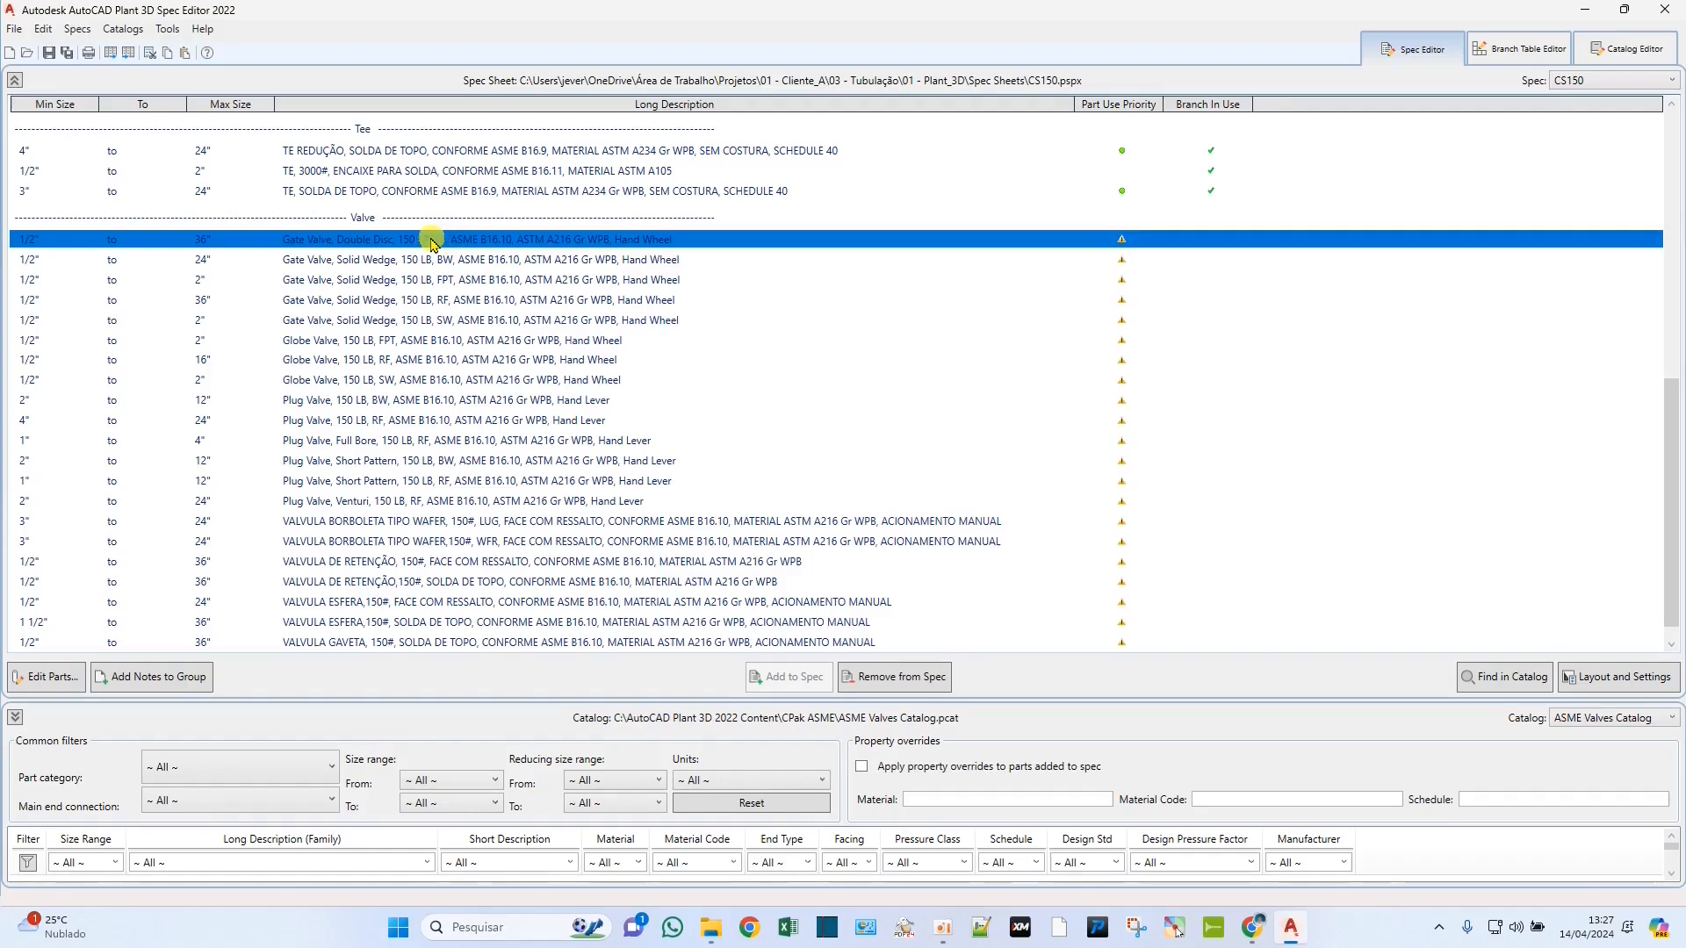
double_click(375, 242)
left_click_drag(887, 255, 488, 145)
left_click_drag(395, 50, 373, 24)
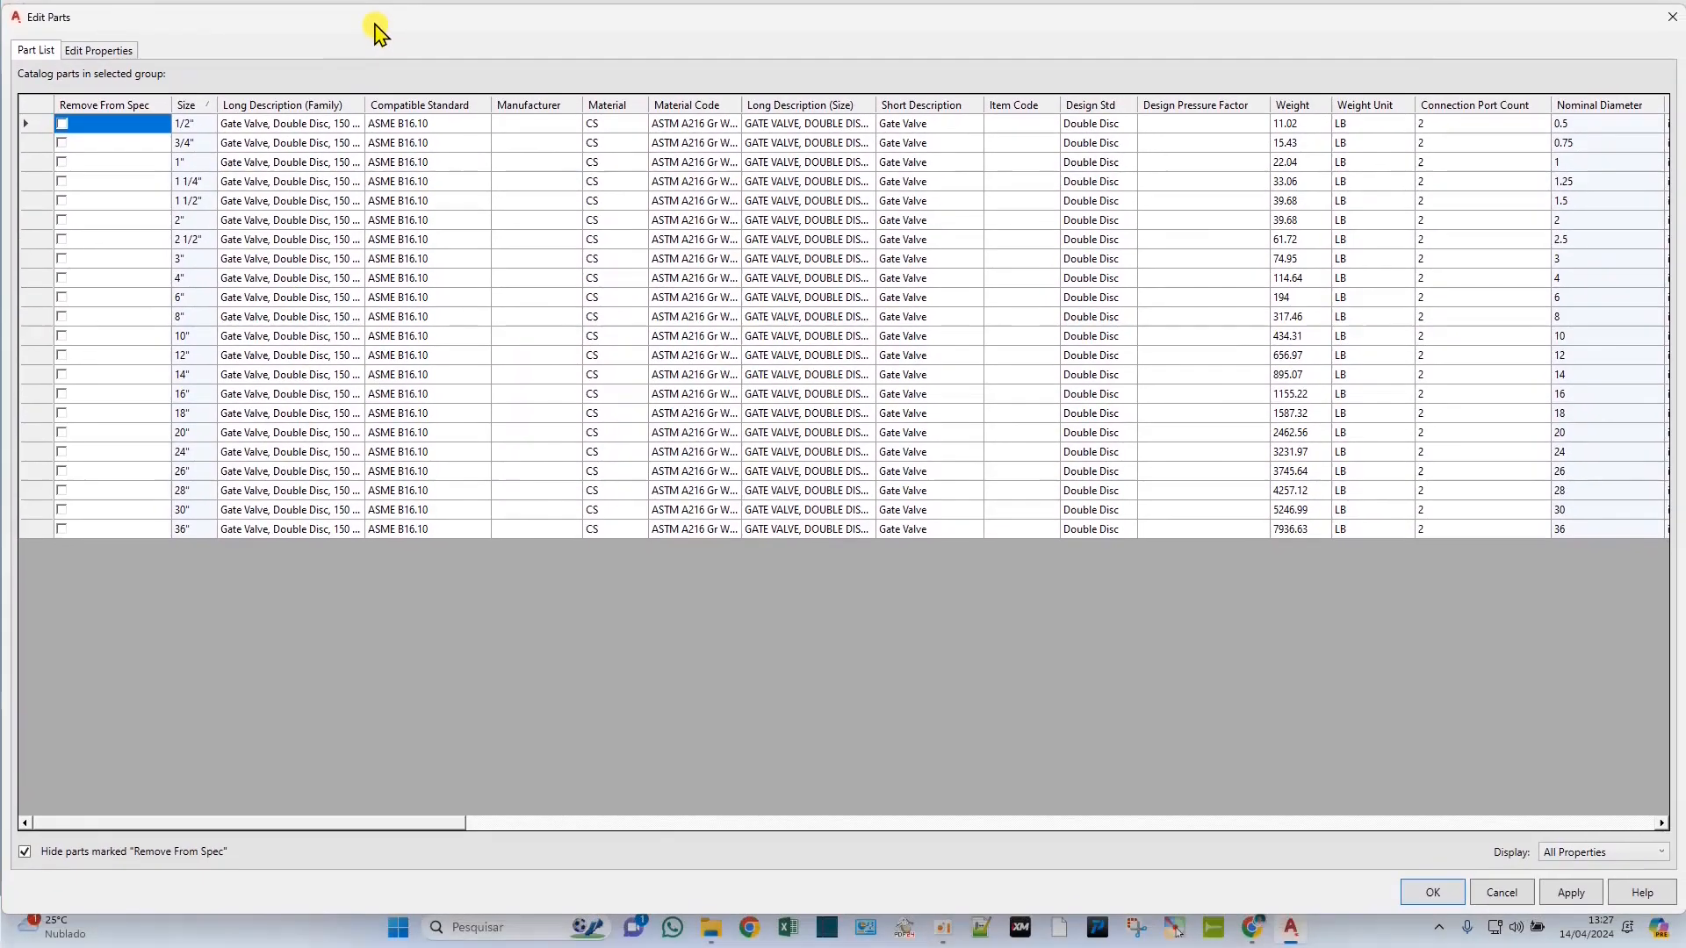
left_click_drag(367, 104, 680, 108)
left_click(278, 128)
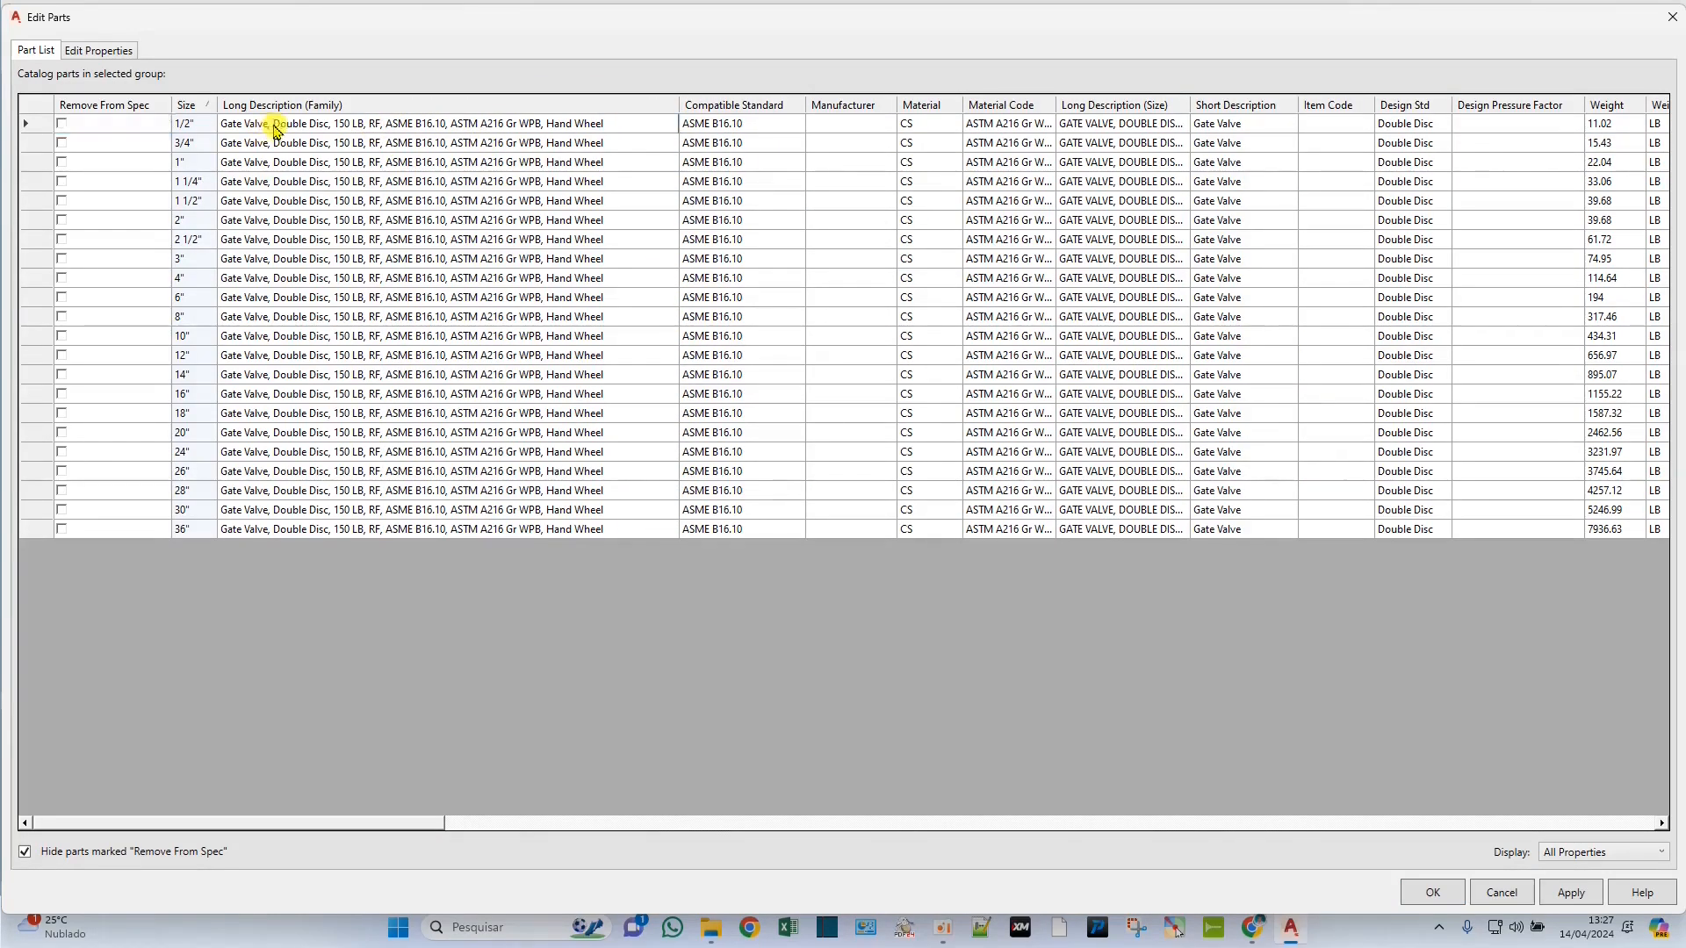
left_click(282, 128)
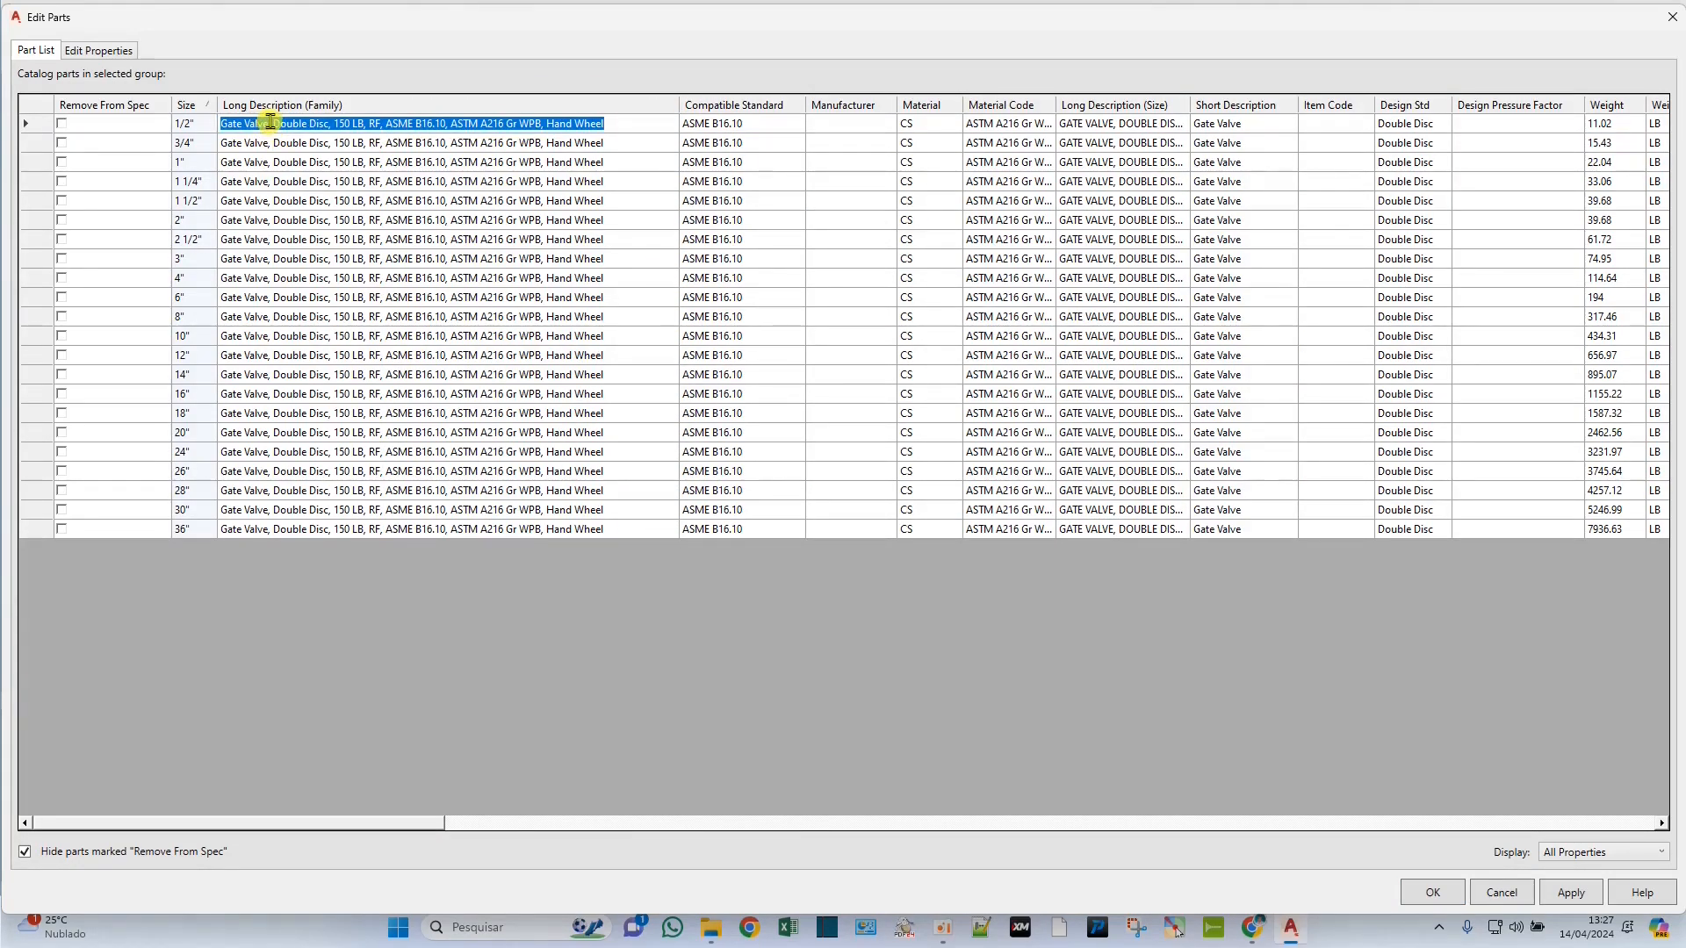
left_click_drag(266, 123, 181, 123)
type("VALVUL")
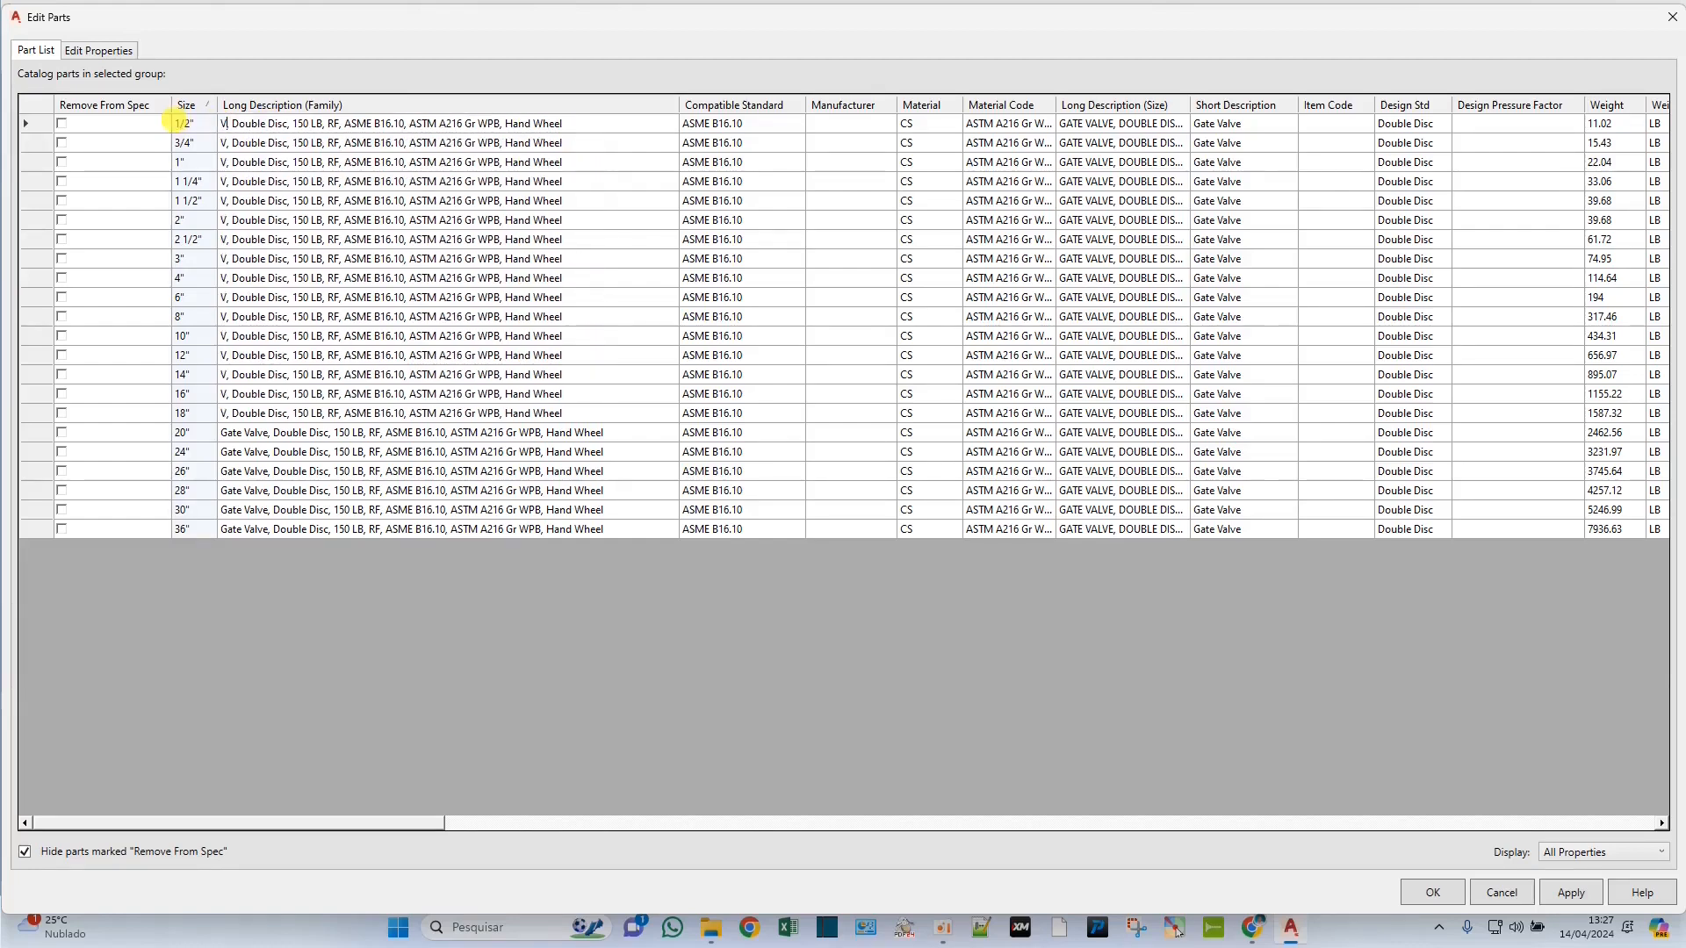
type("A GAVETA")
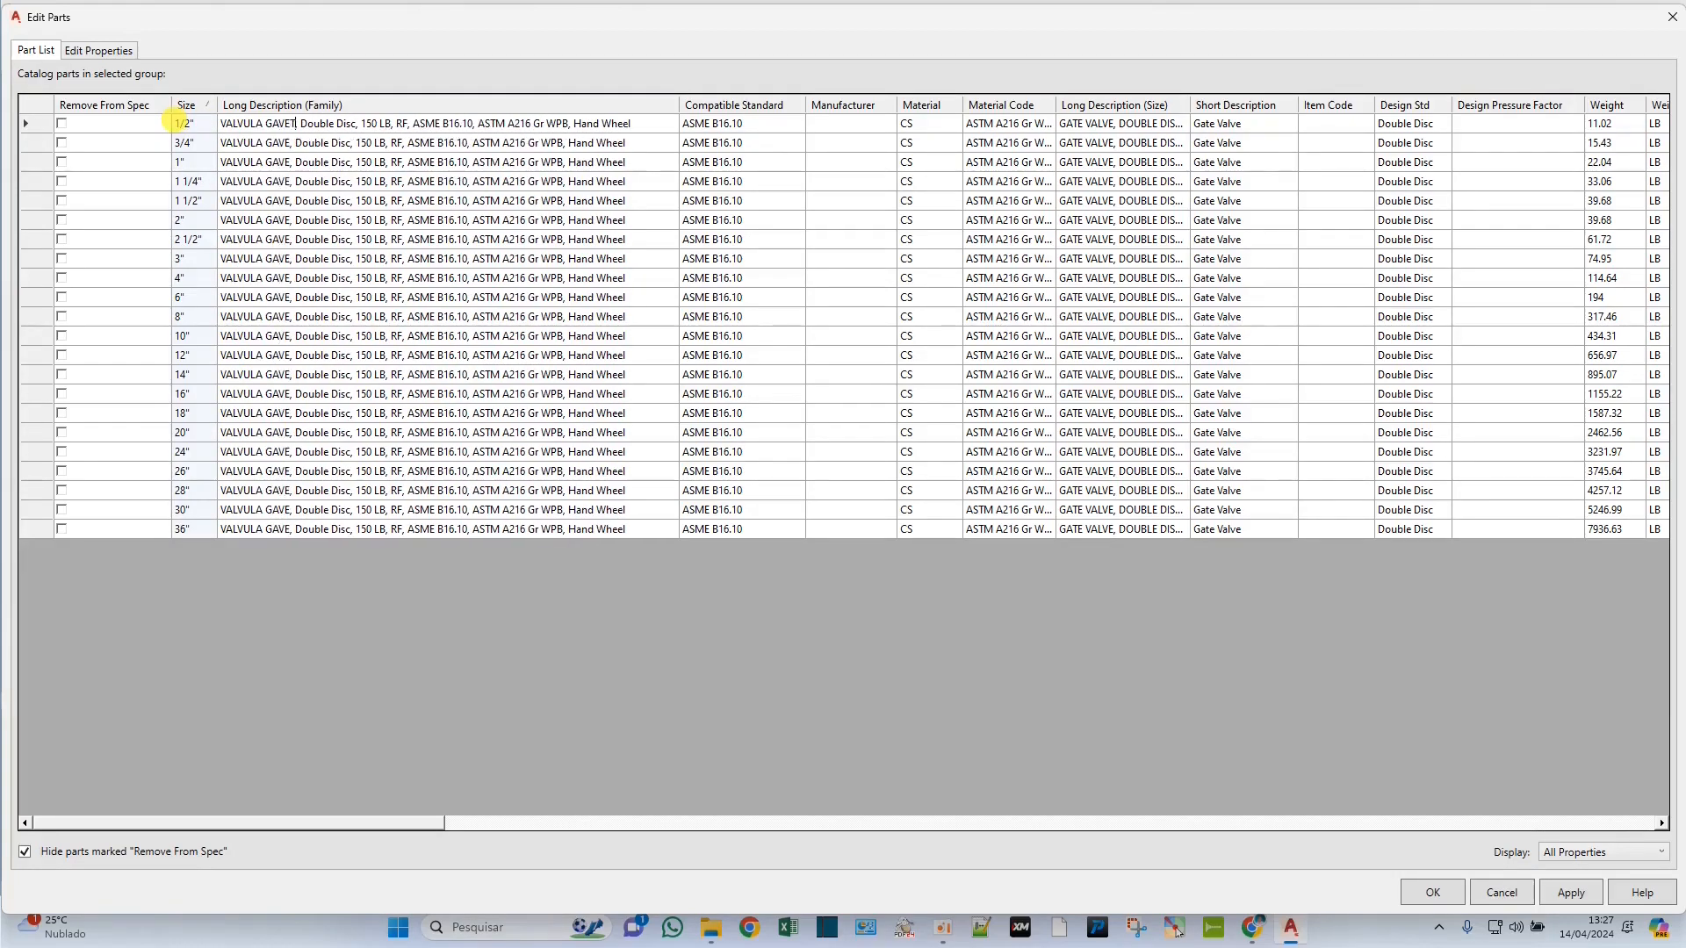
Remove "Double Disc" from the RF gate valve's family long description
left_click(365, 123)
key("BackSpace")
key("BackSpace")
key("BackSpace")
key("BackSpace")
key("BackSpace")
key("BackSpace")
key("BackSpace")
key("BackSpace")
key("BackSpace")
key("BackSpace")
key("BackSpace")
key("BackSpace")
key("BackSpace")
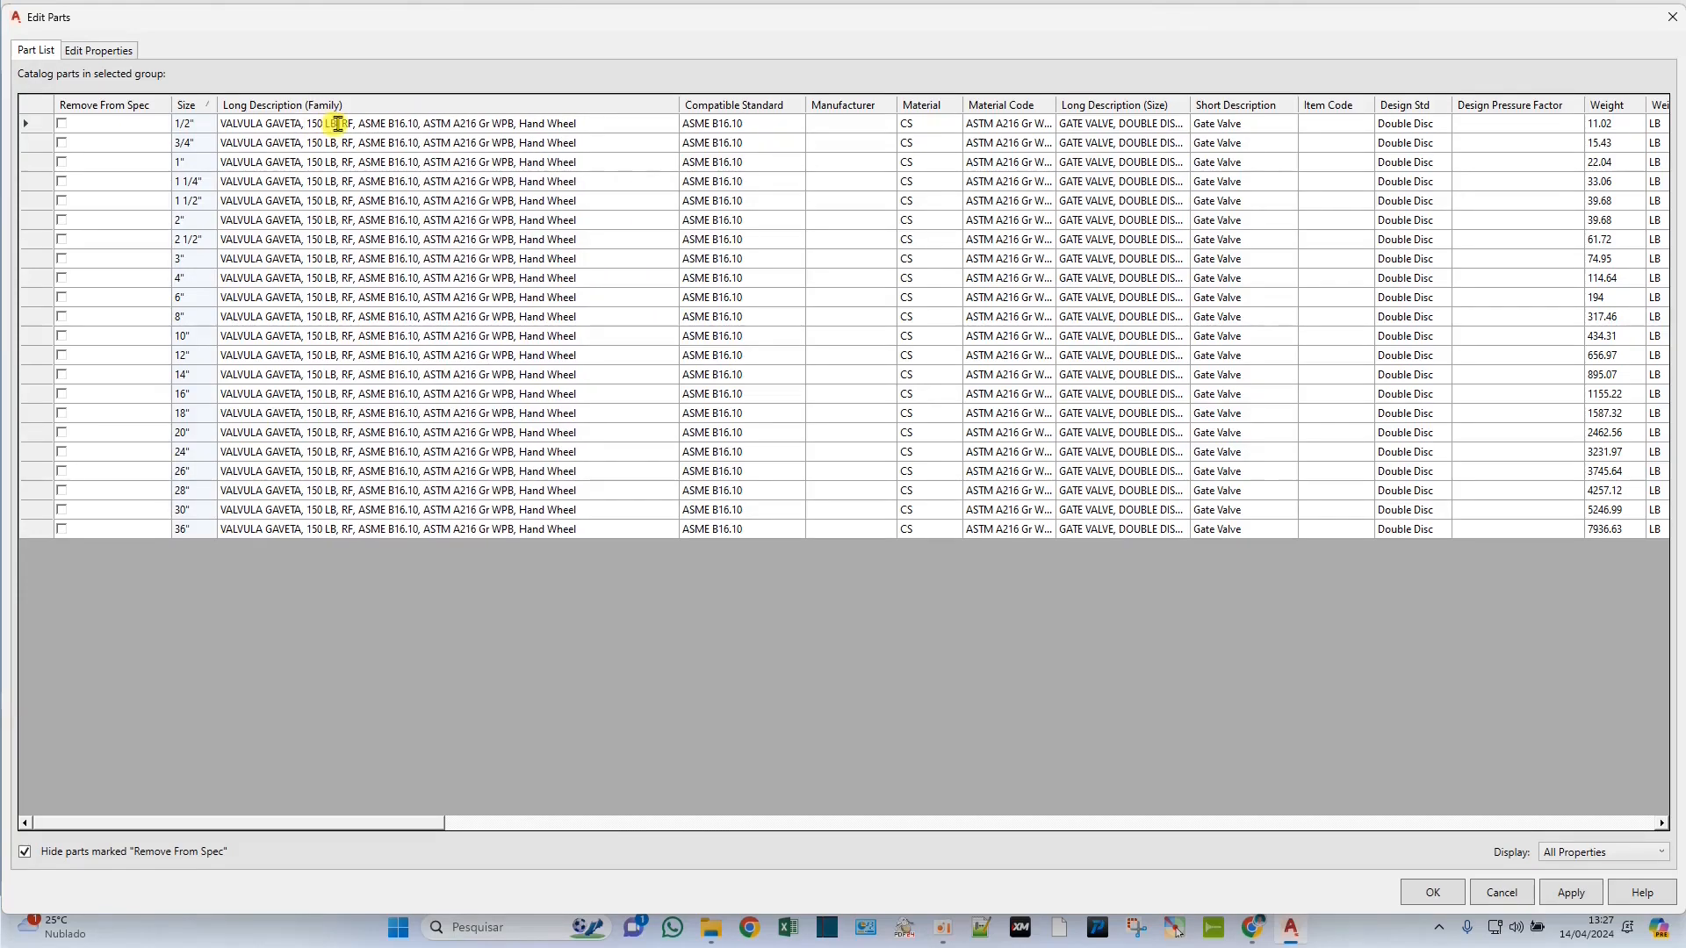
Replace "LB" with "#" so the pressure class reads "150#" in the RF gate valve's family long description
key("BackSpace")
key("BackSpace")
key("BackSpace")
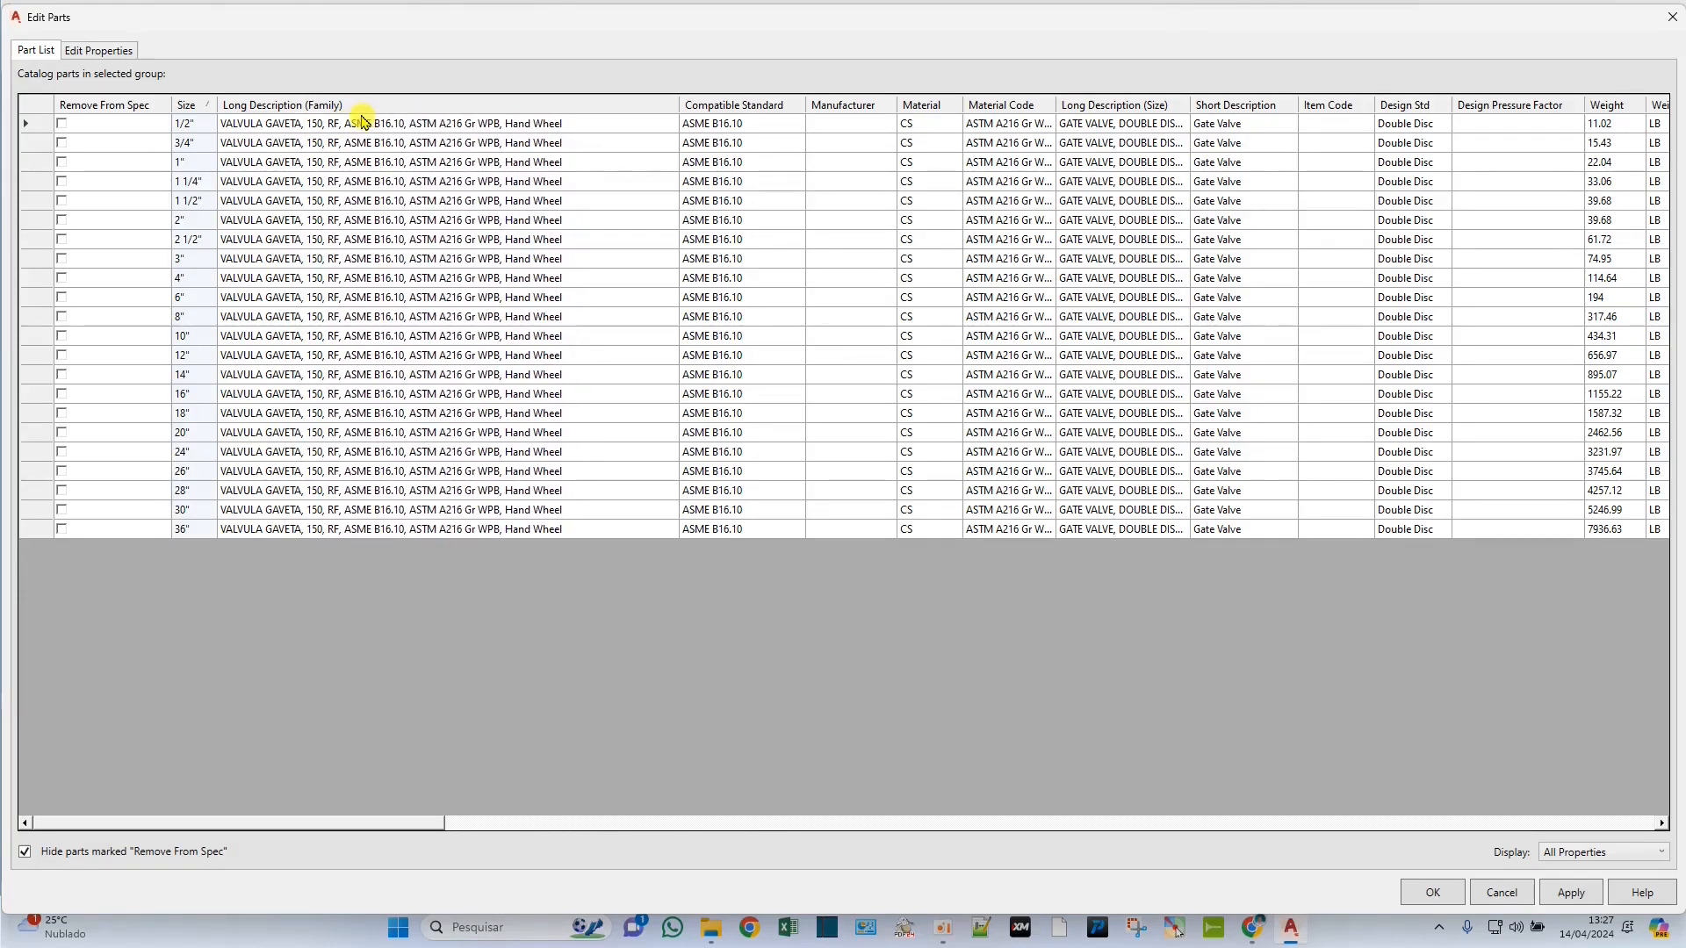
type("#")
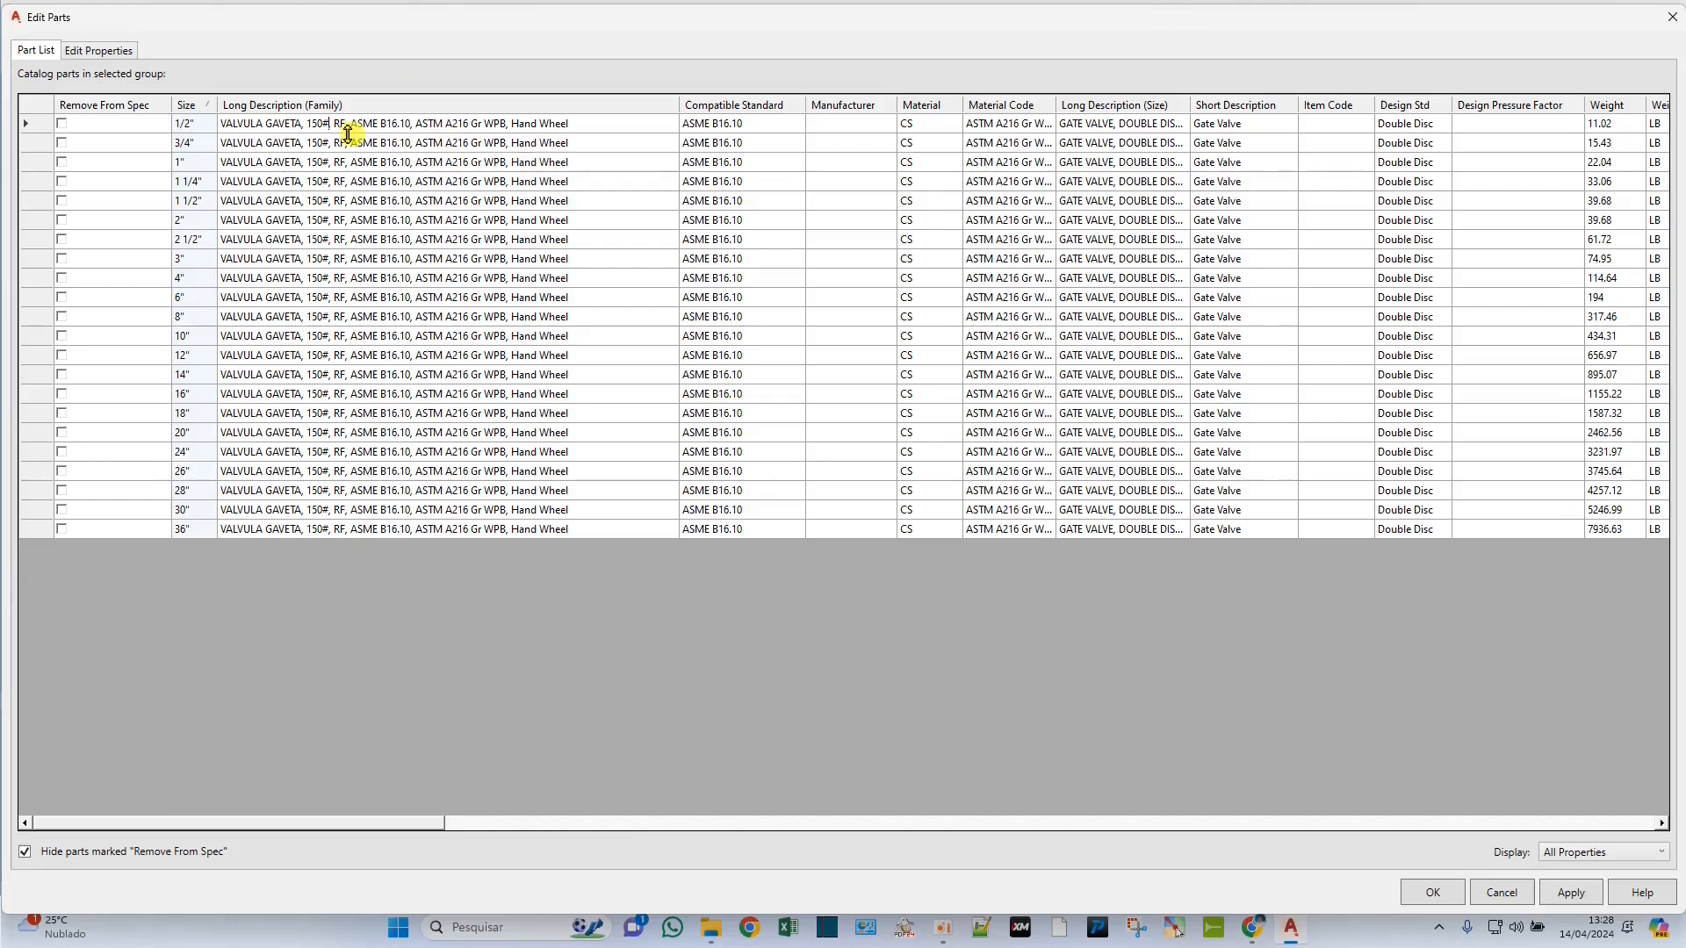
Replace "Hand Wheel" with "ACIONAMENTO MANUAL" in the RF gate valve's family long description
left_click(594, 123)
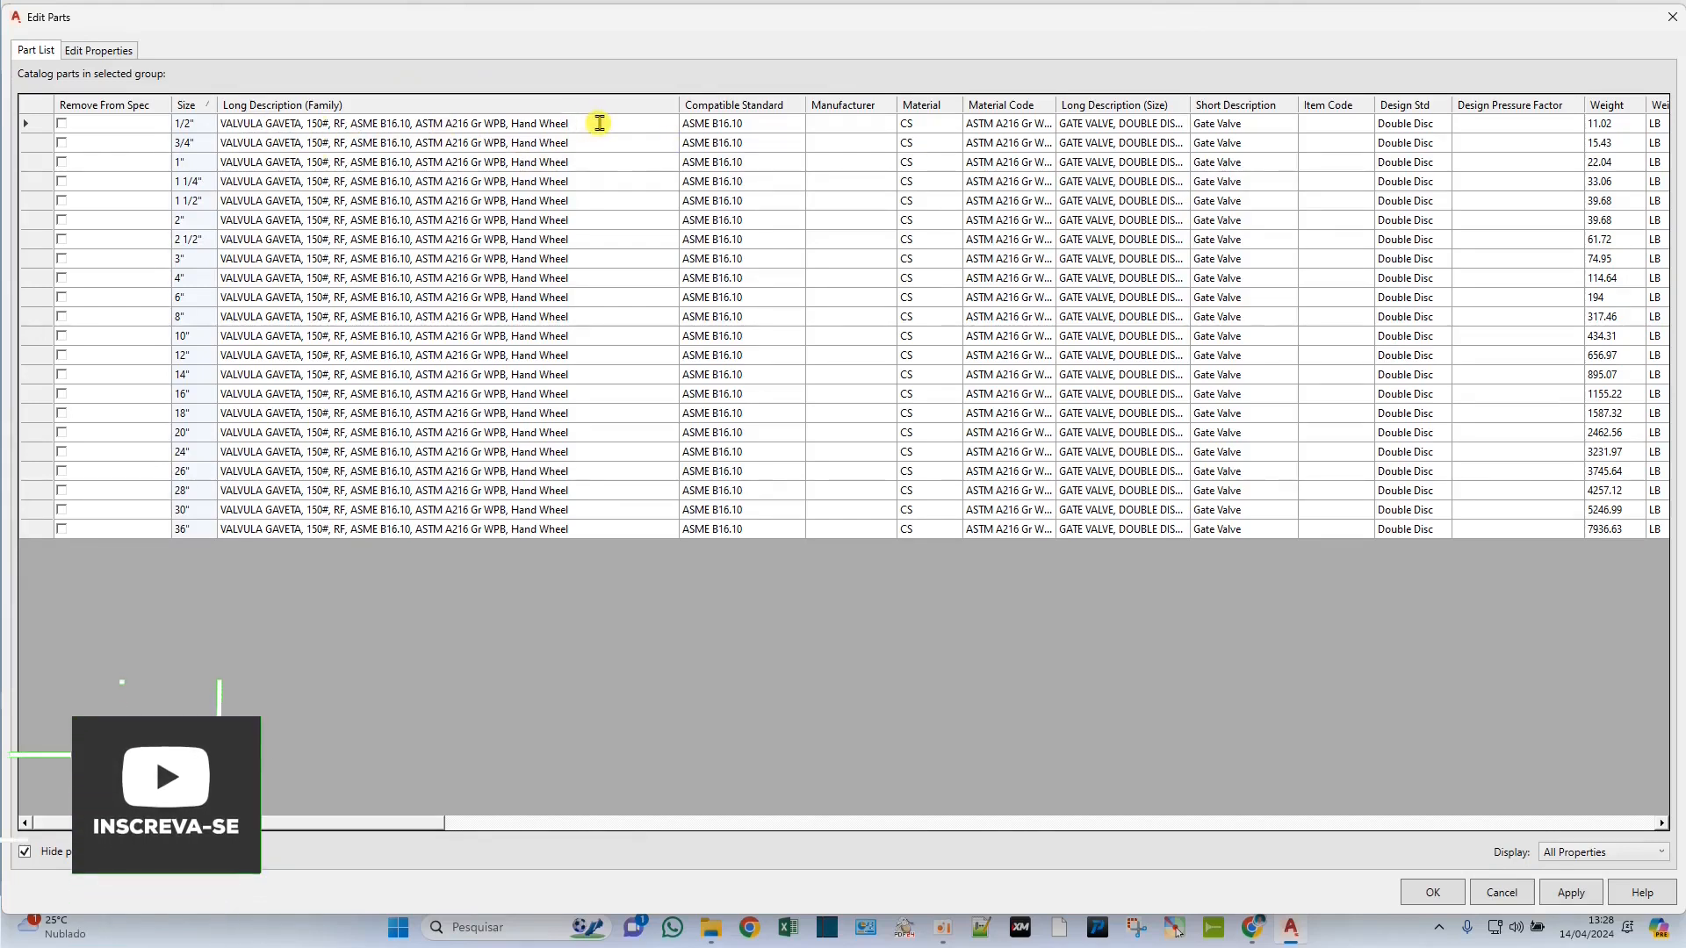
key("BackSpace")
key("BackSpace")
key("BackSpace")
key("BackSpace")
key("BackSpace")
key("BackSpace")
key("BackSpace")
key("BackSpace")
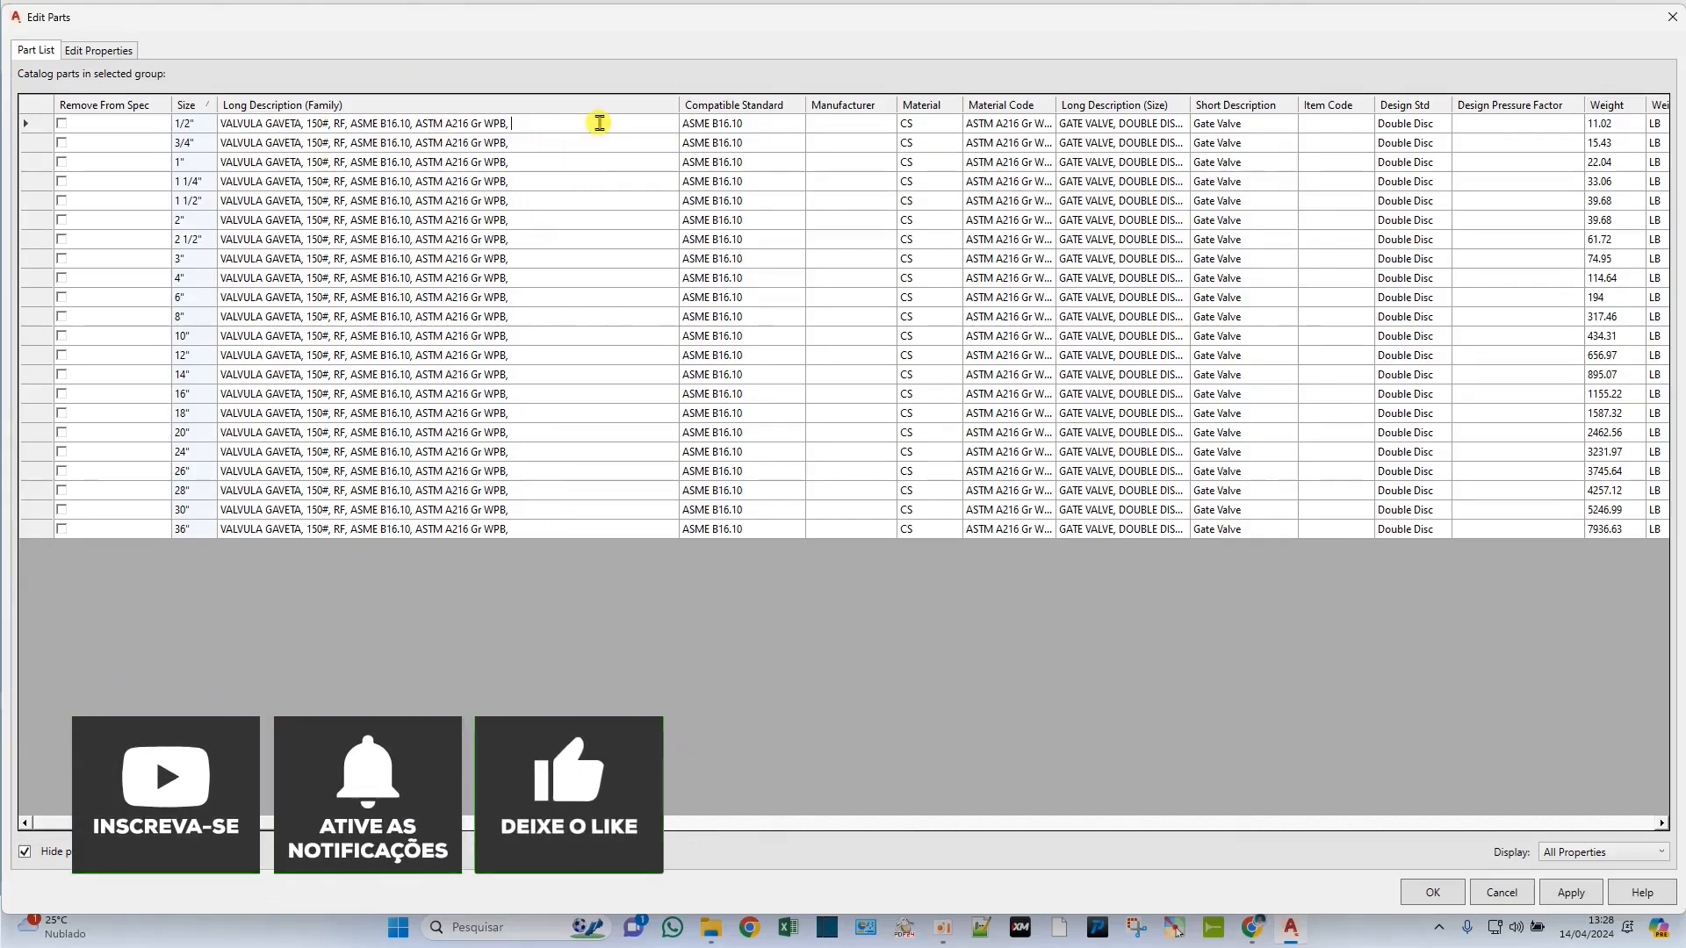
key("BackSpace")
key("BackSpace")
type("ACIONAMENTO MANU")
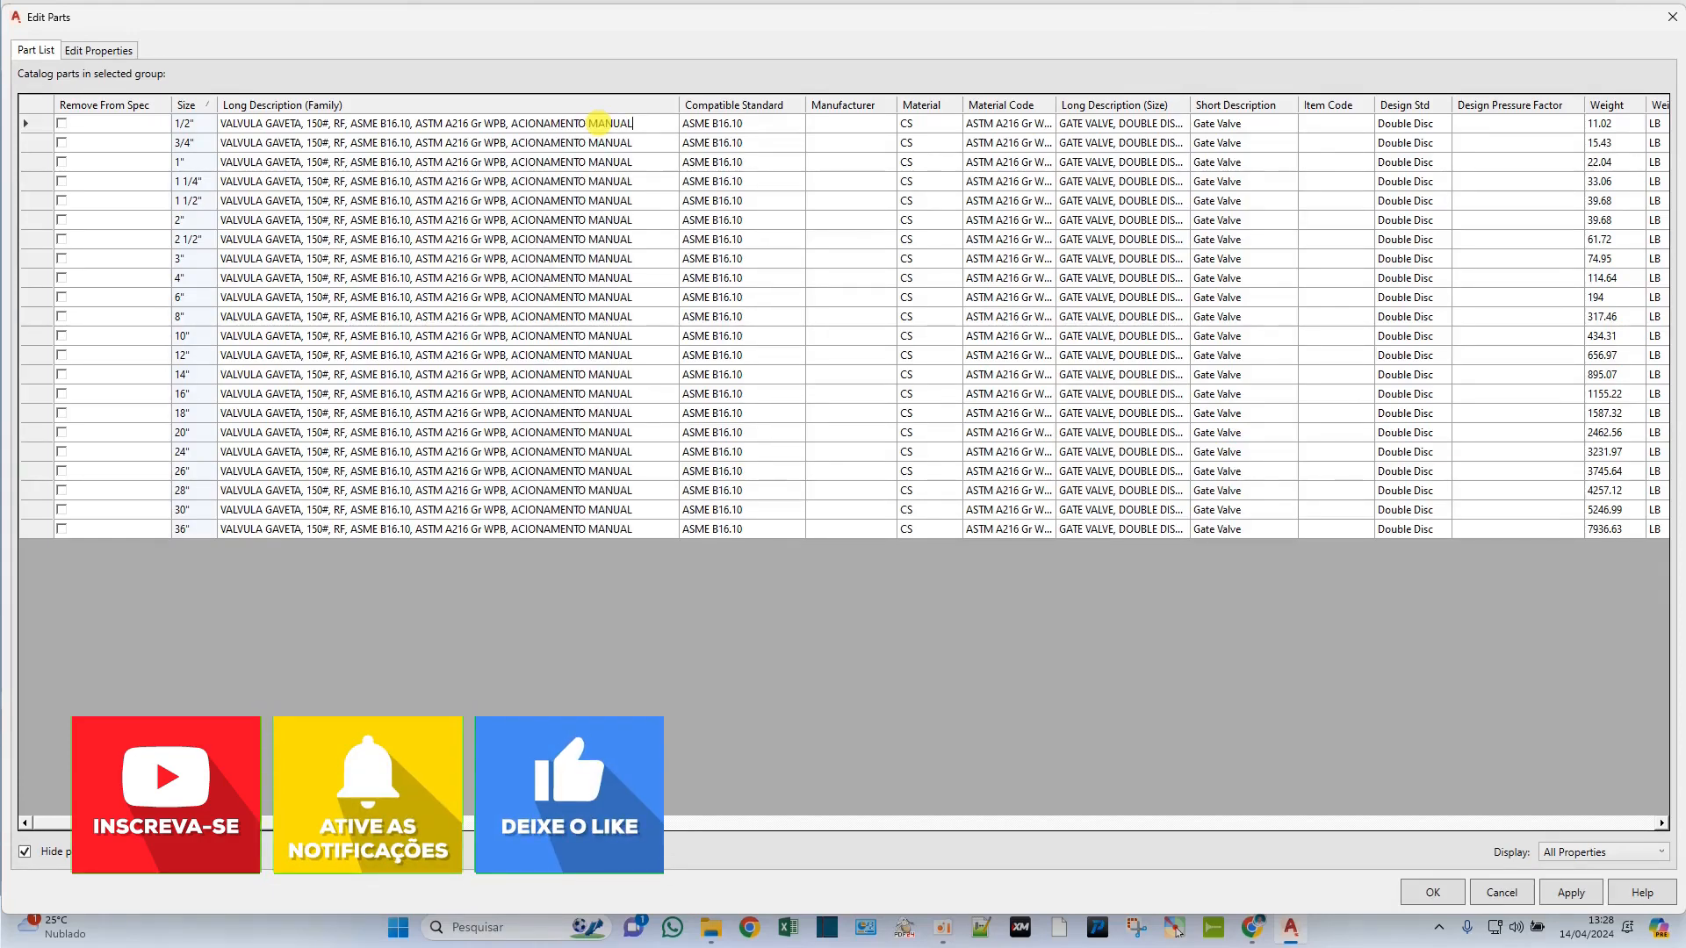
type("AL")
Copy the RF gate valve's family description into Long Description (Size) and Short Description for all sizes
left_click_drag(647, 124, 187, 130)
key("ctrl+c")
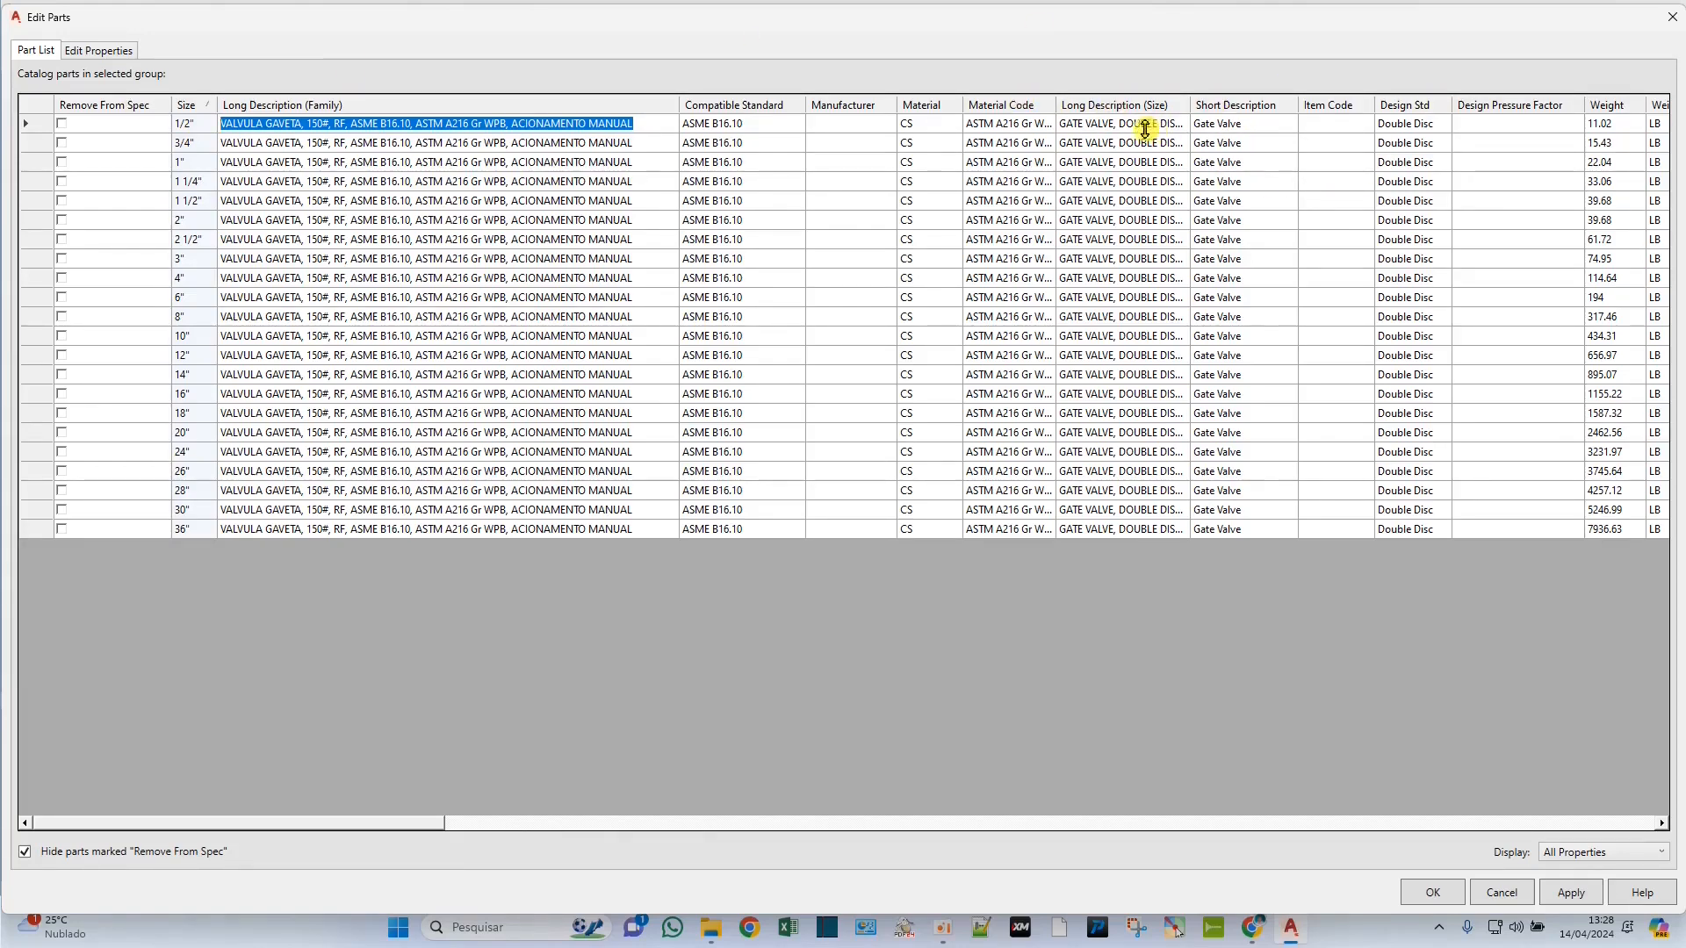
left_click_drag(1137, 123, 1230, 624)
key("ctrl+v")
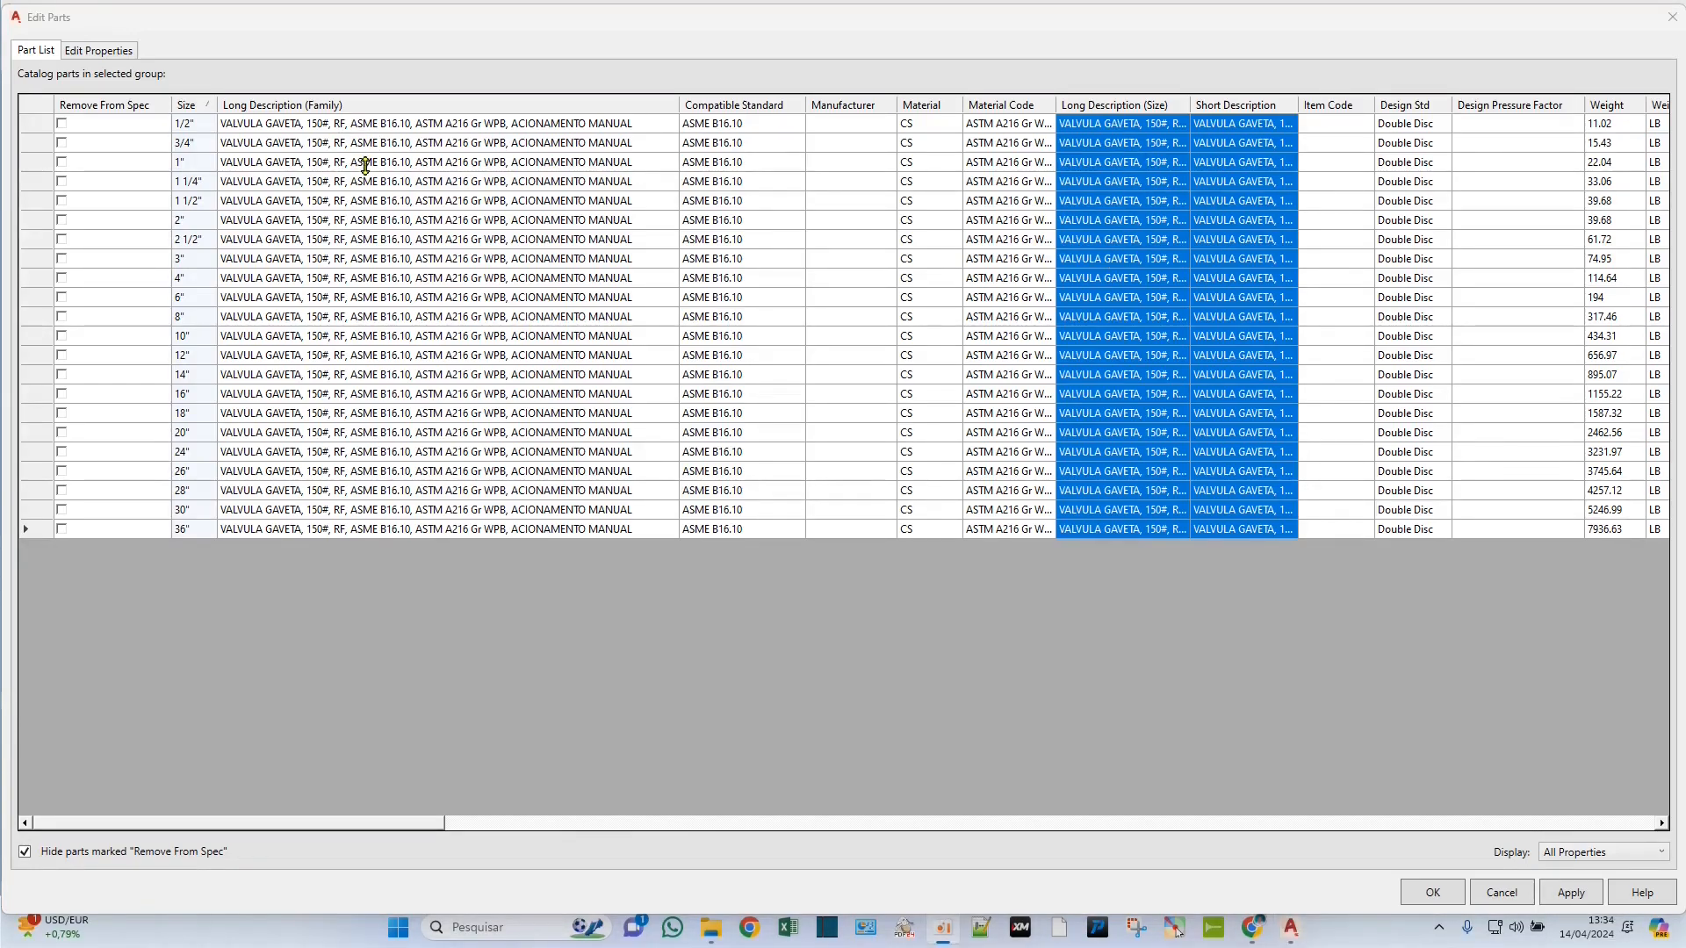
Replace "RF" with "FACE COM RESSALTO" in the gate valve's family long description
left_click(342, 124)
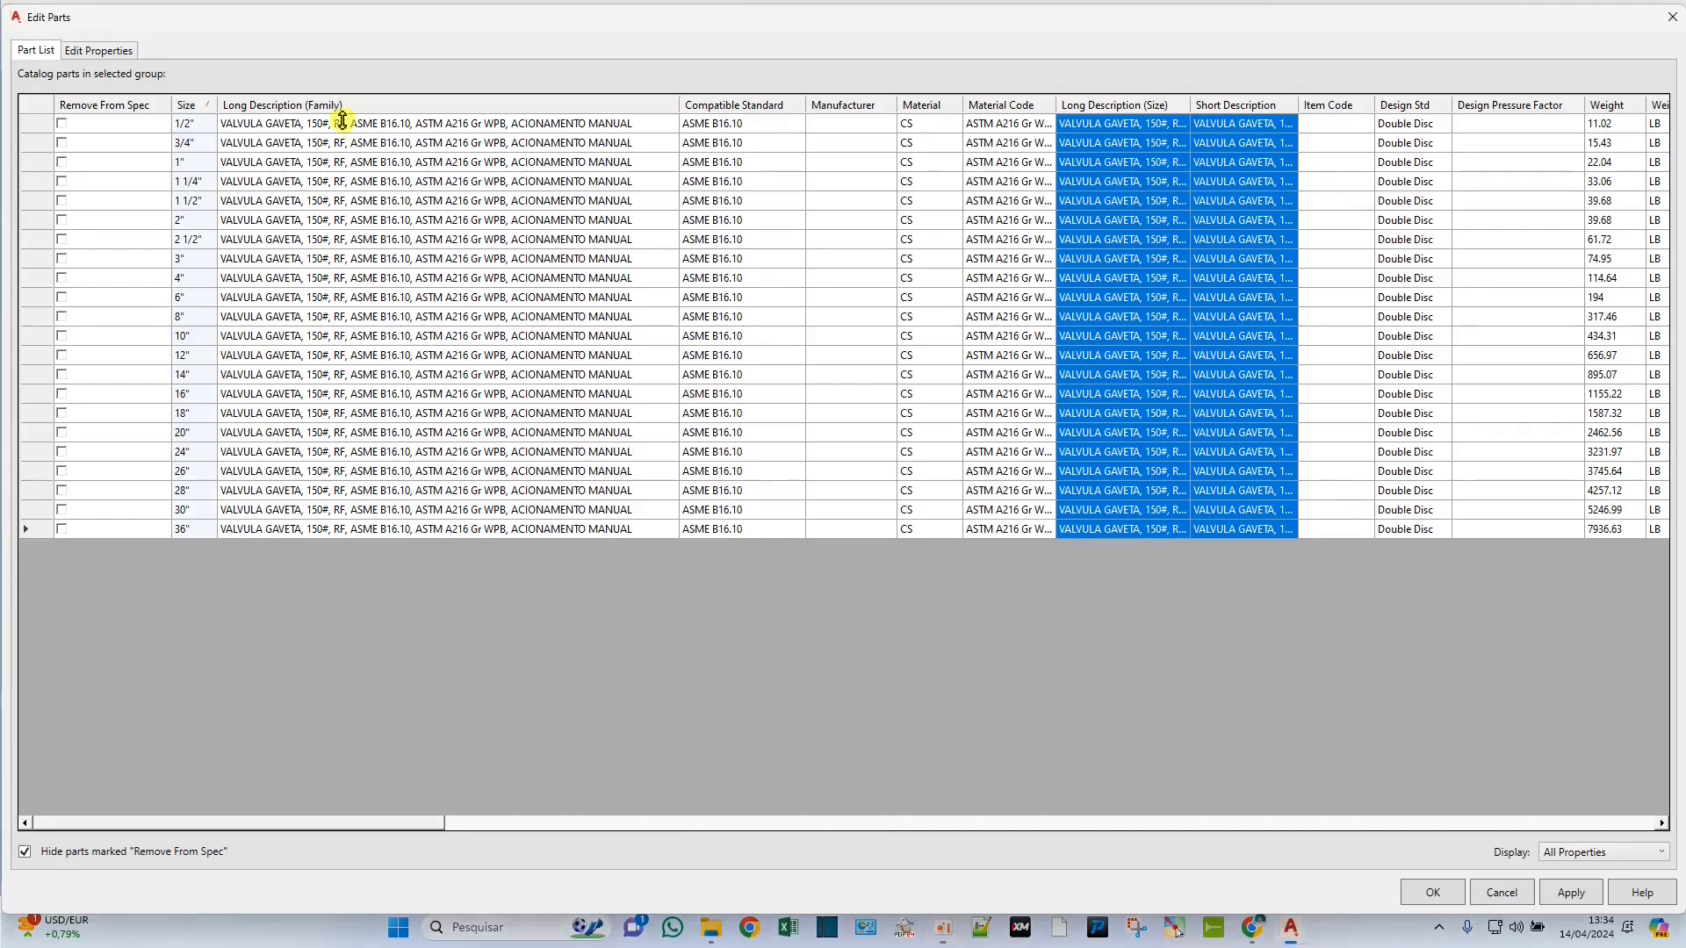
left_click(346, 124)
key("BackSpace")
key("BackSpace")
type("FACE COM RE")
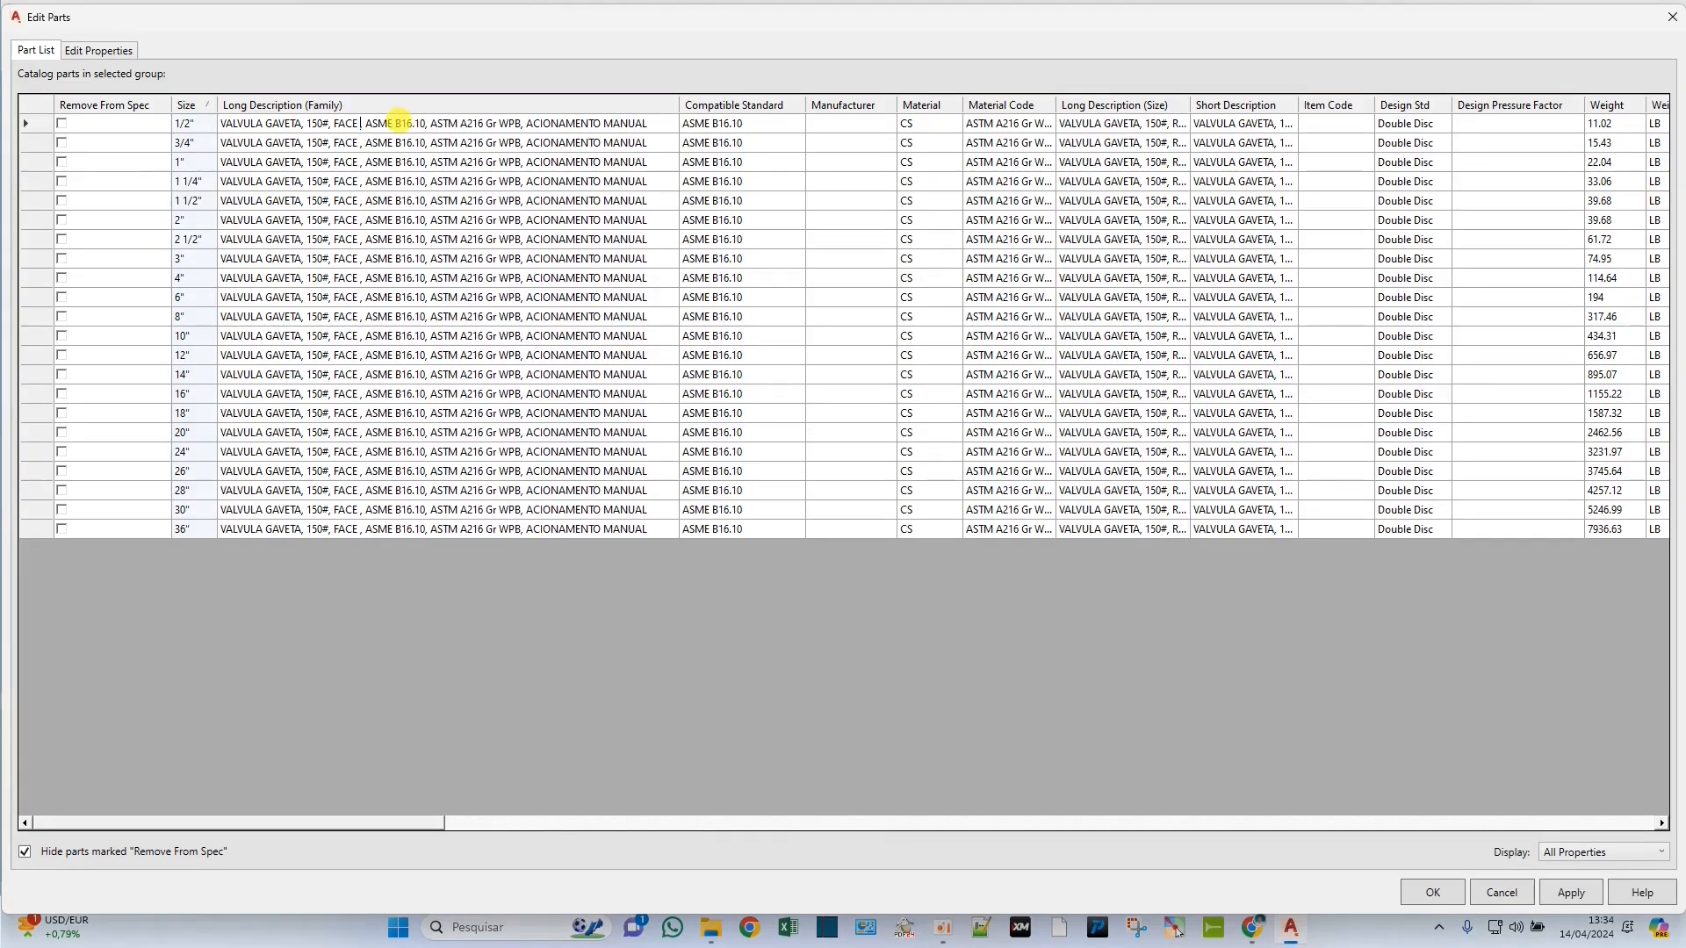
type("SSALTO")
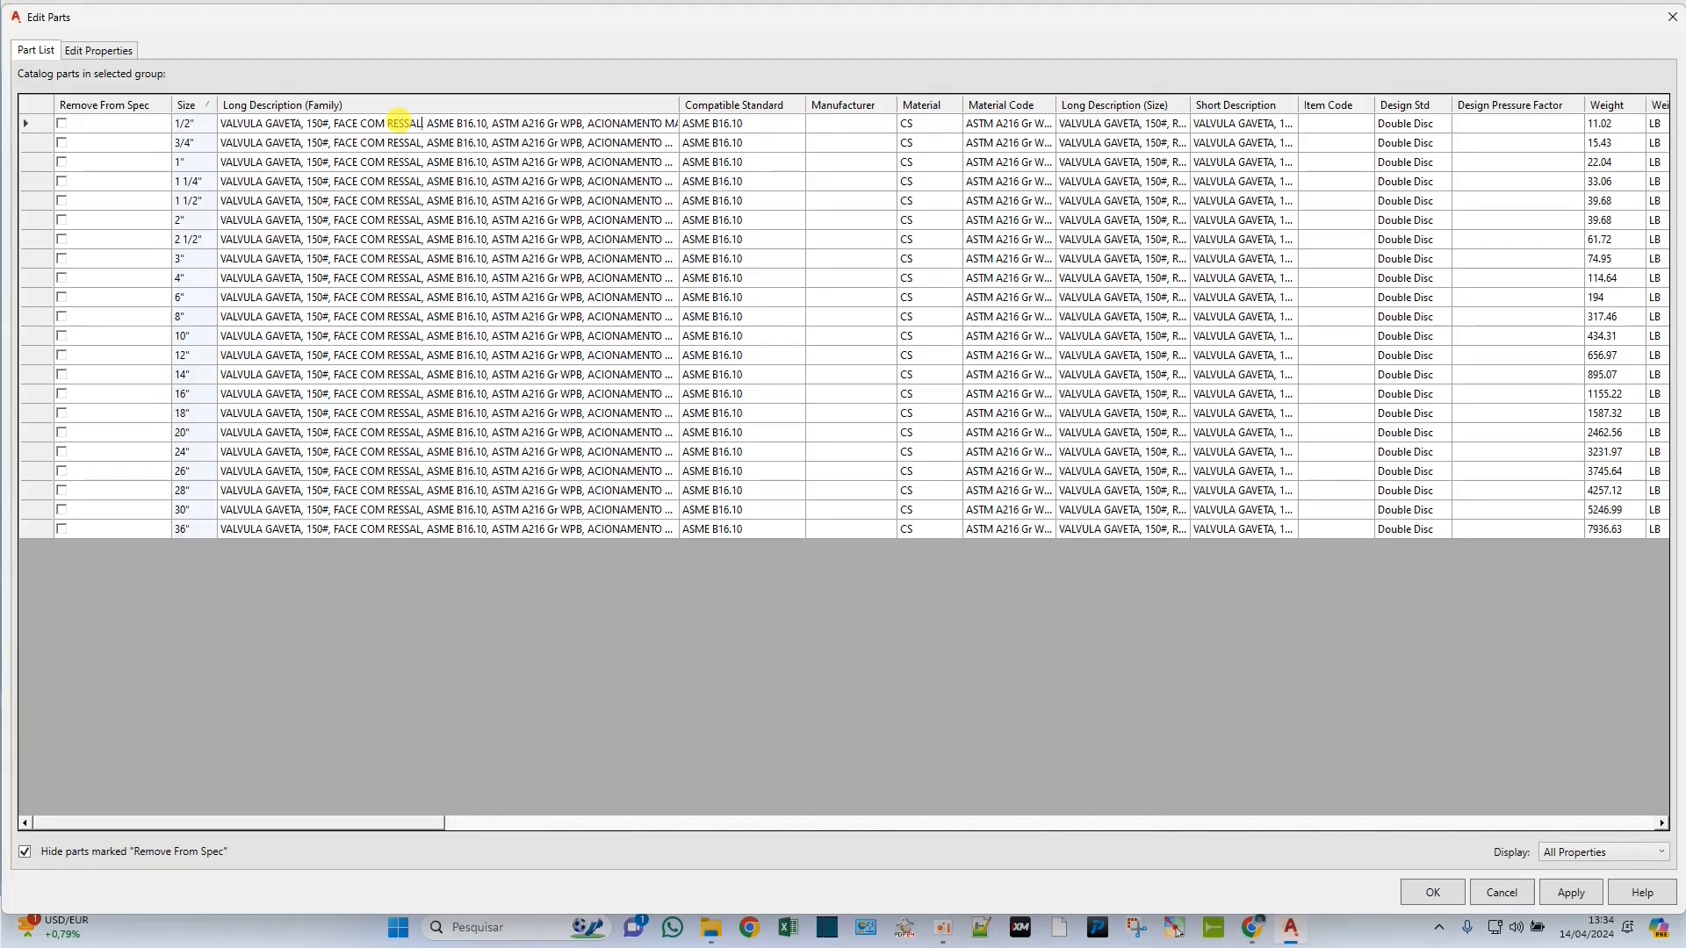
Insert "CONFORME" before ASME B16.10 and "MATERIAL" before ASTM A216 in the RF gate valve's family description, and widen its column
left_click(436, 130)
type("CONFORME")
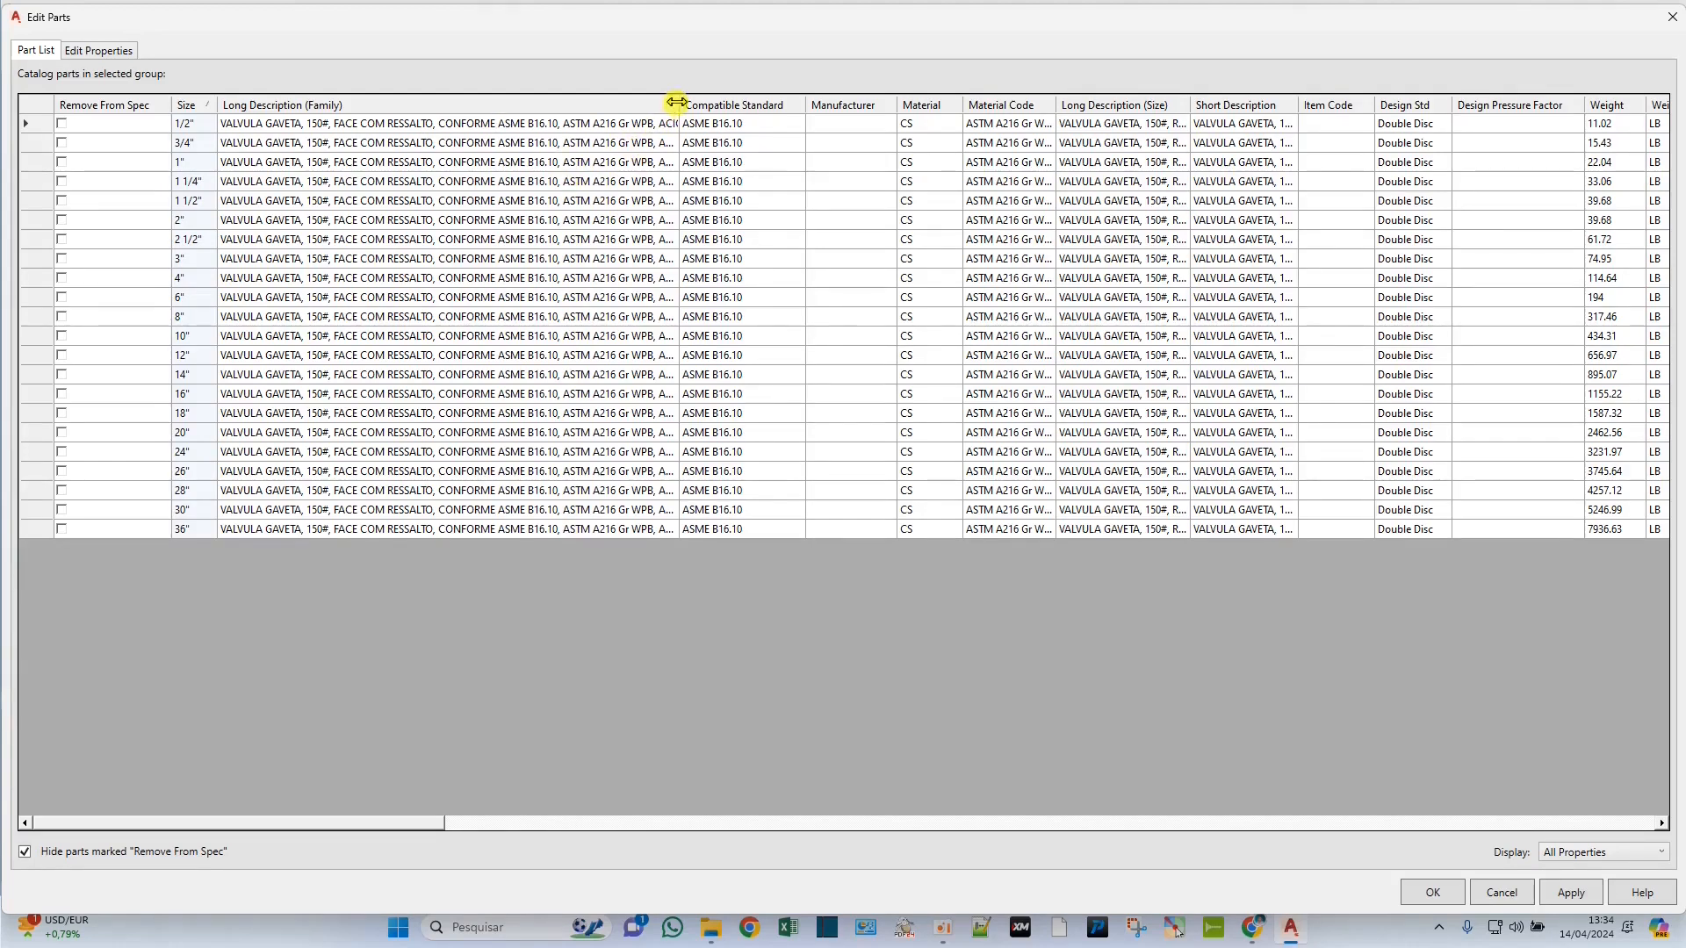
left_click_drag(676, 103, 875, 103)
type("MATERIAL")
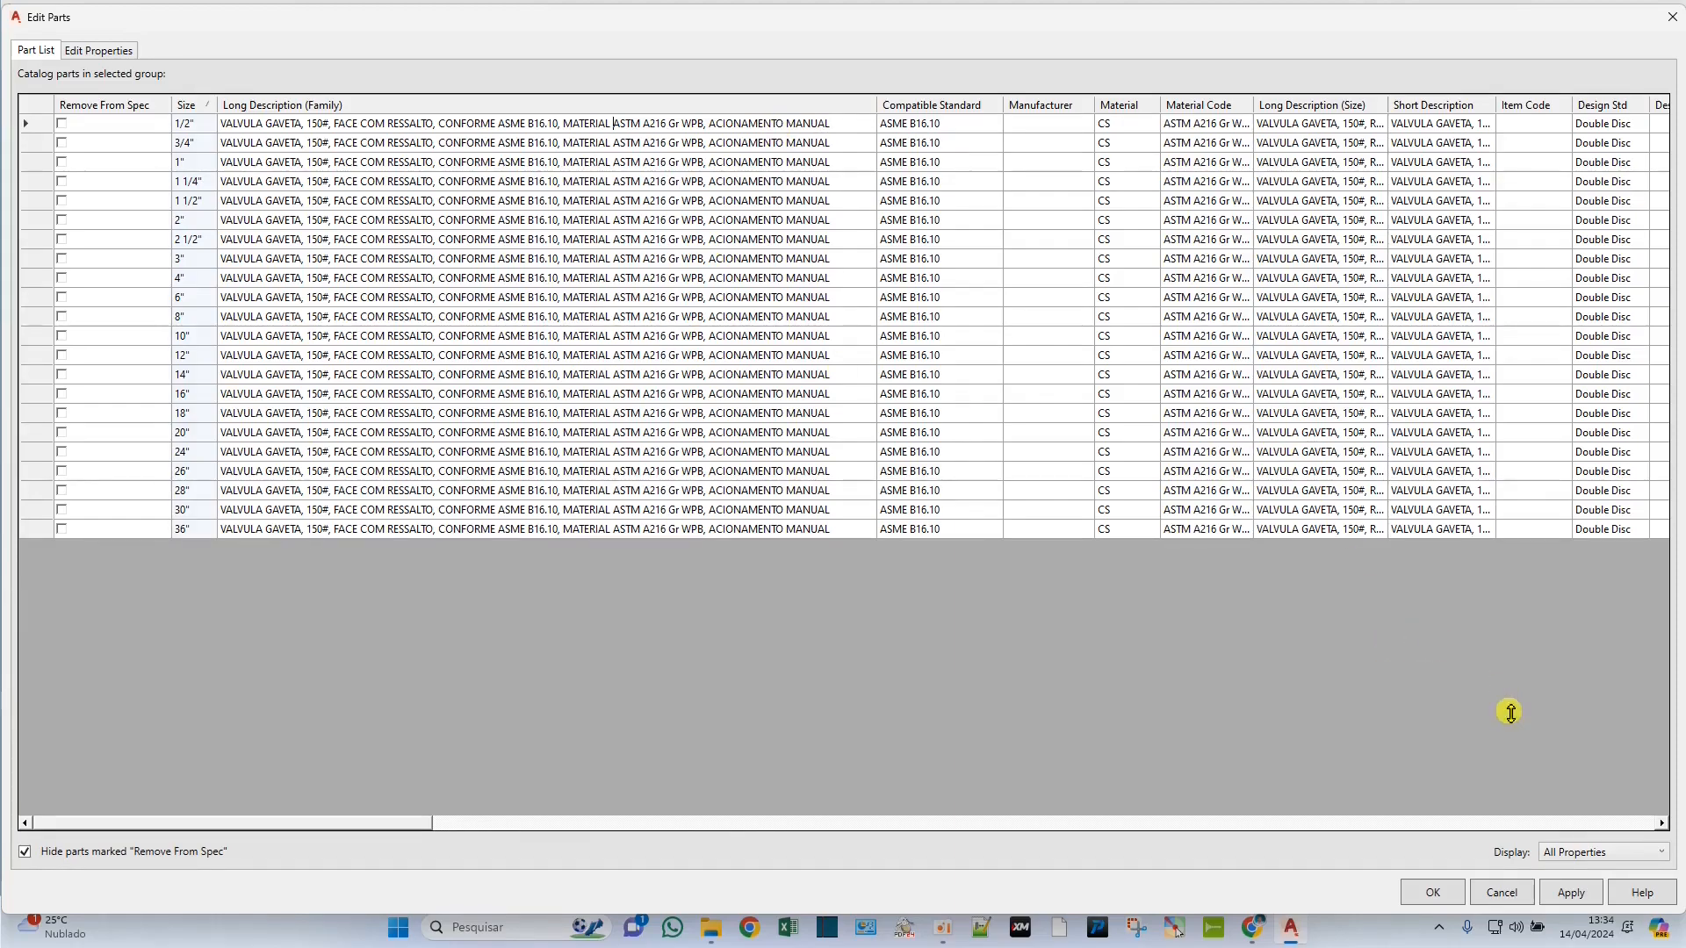
Apply and accept the RF gate valve's part edits and save the CS150 spec
left_click(1571, 893)
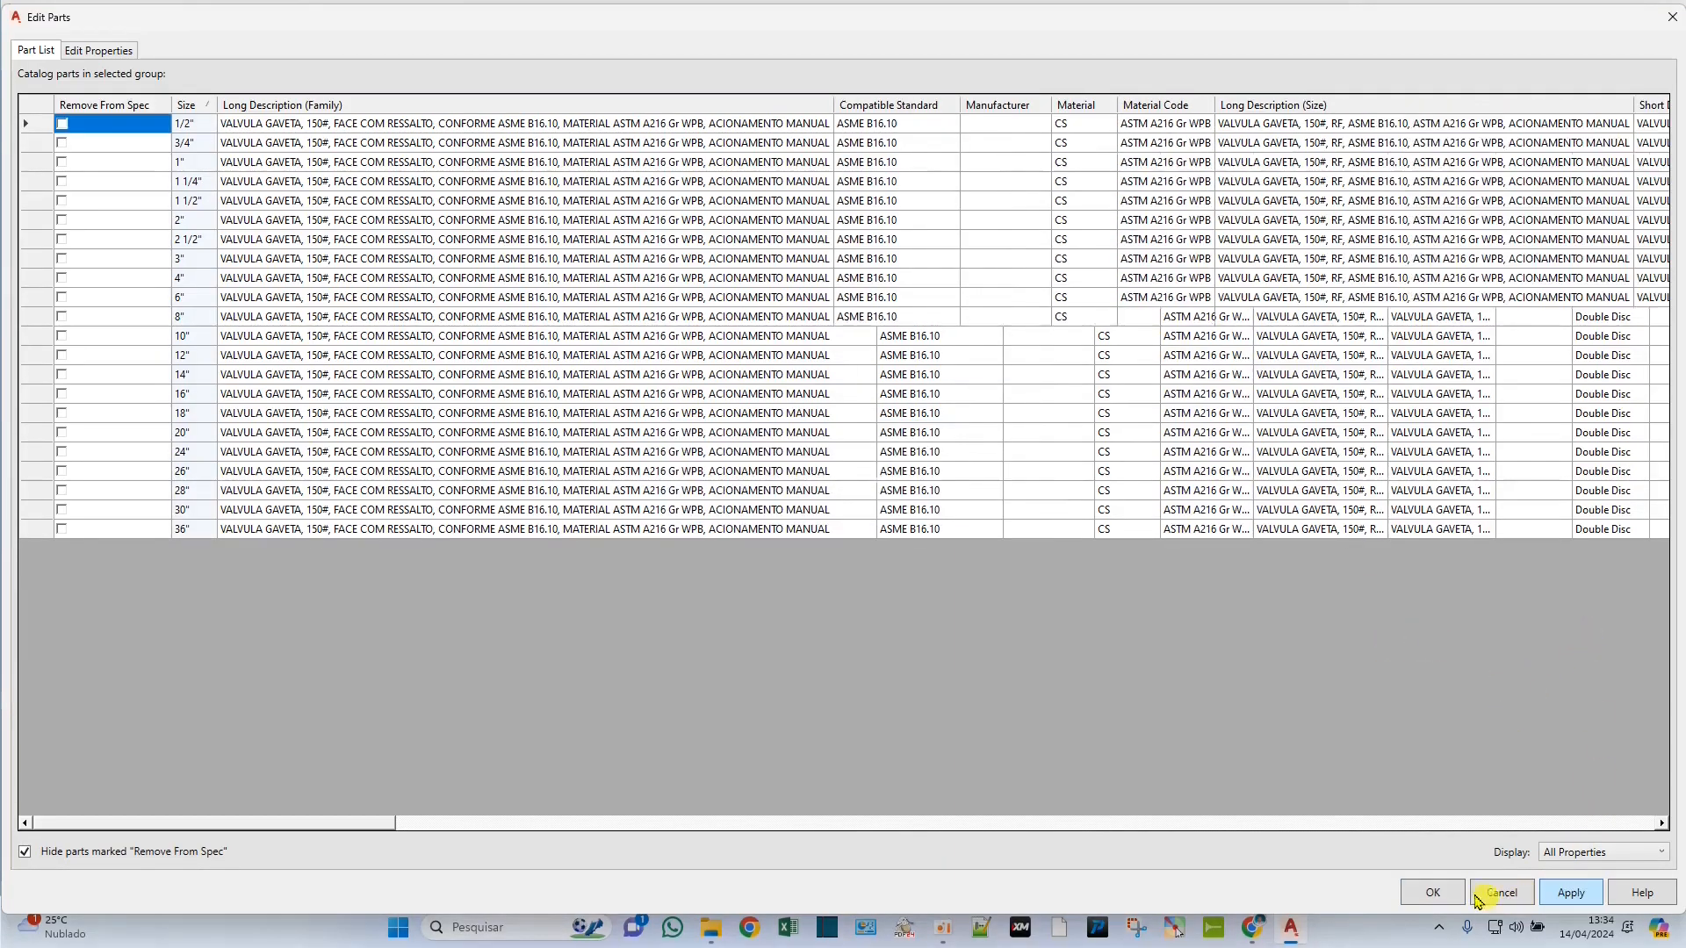
left_click(1432, 892)
left_click(49, 54)
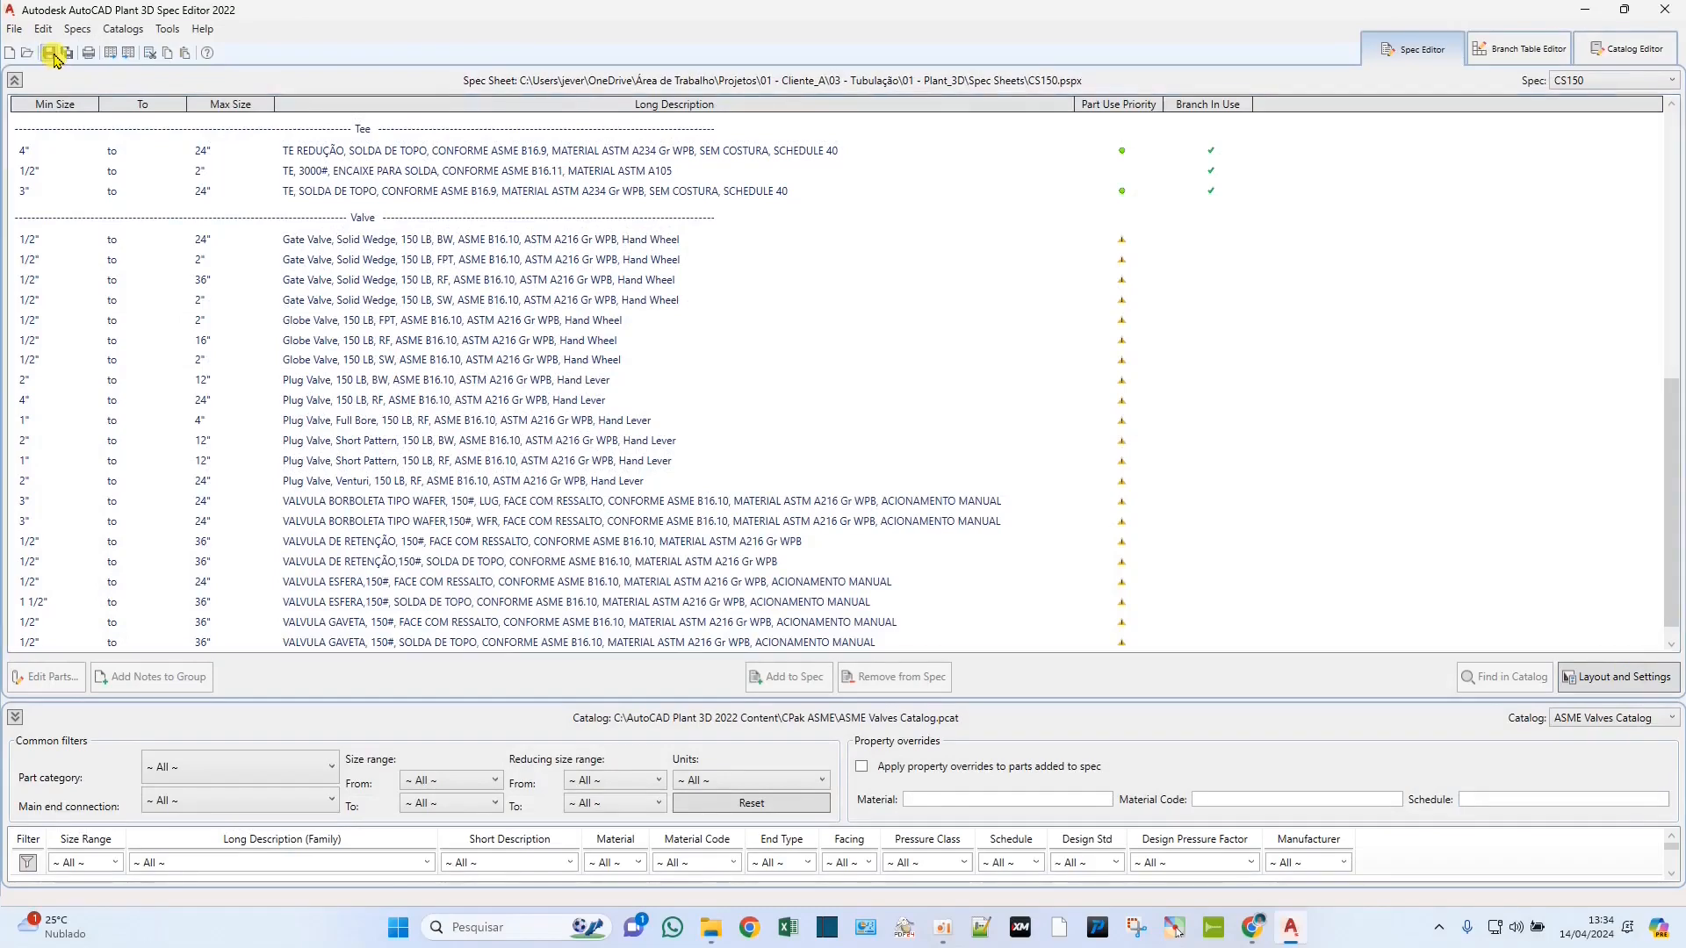
Review the spec's valve list, comparing the remaining English gate, globe and plug valve entries with the translated ones
left_click(342, 340)
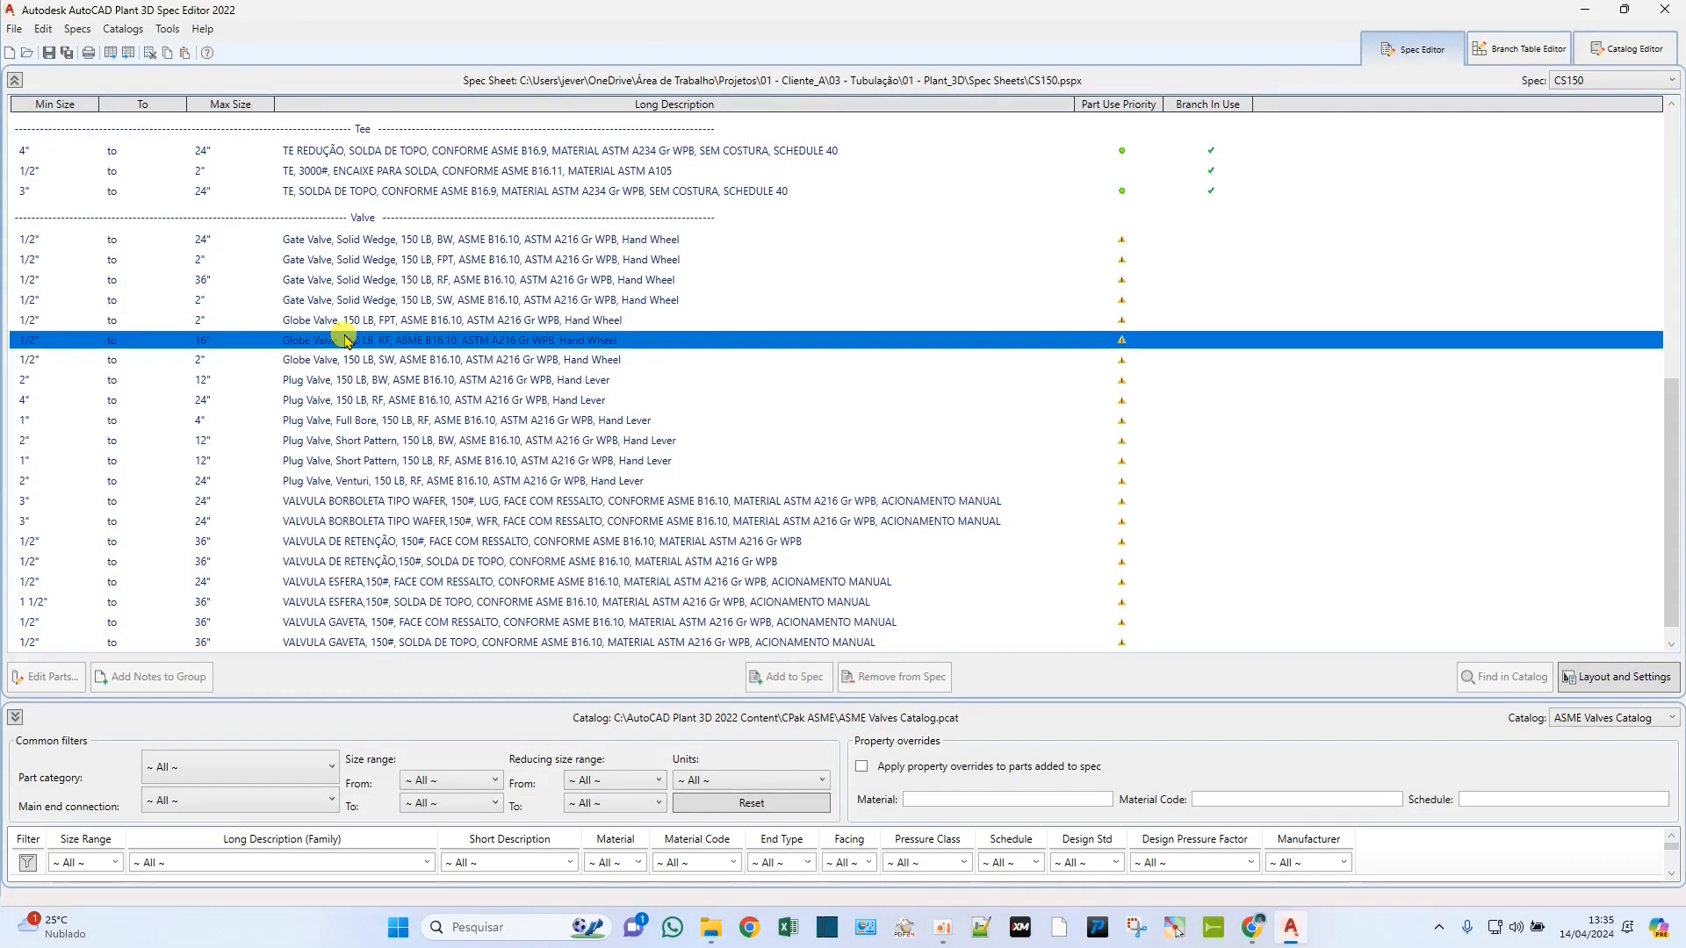
left_click(414, 361)
scroll(426, 346, "down", 1)
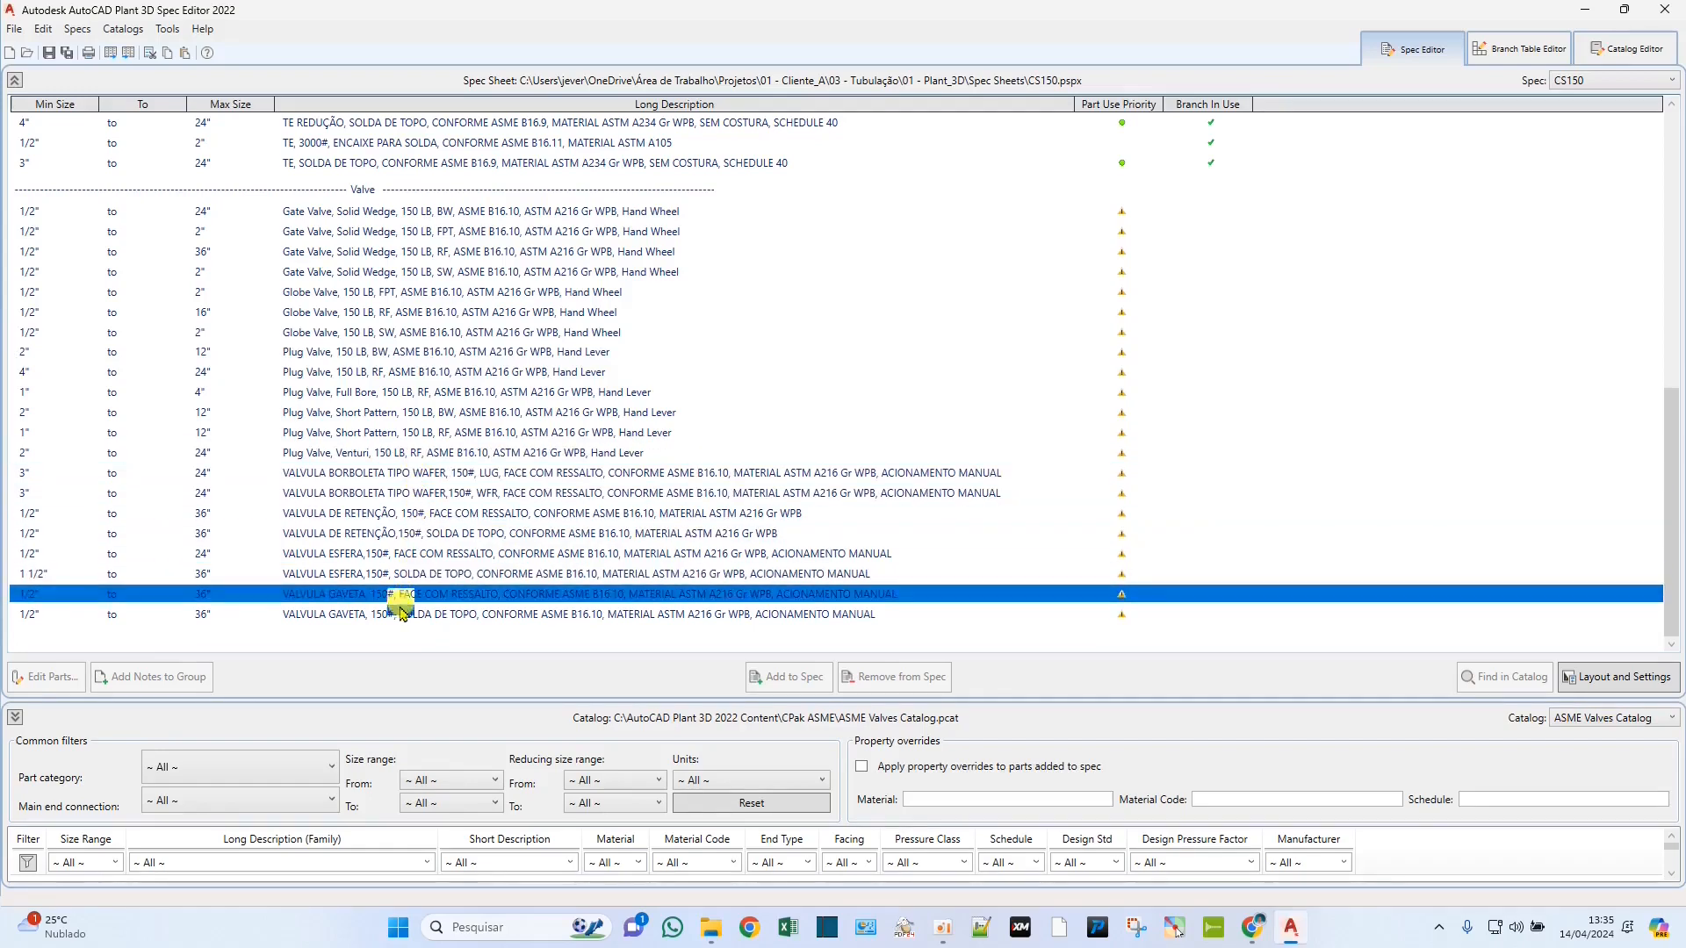
scroll(376, 474, "up", 3)
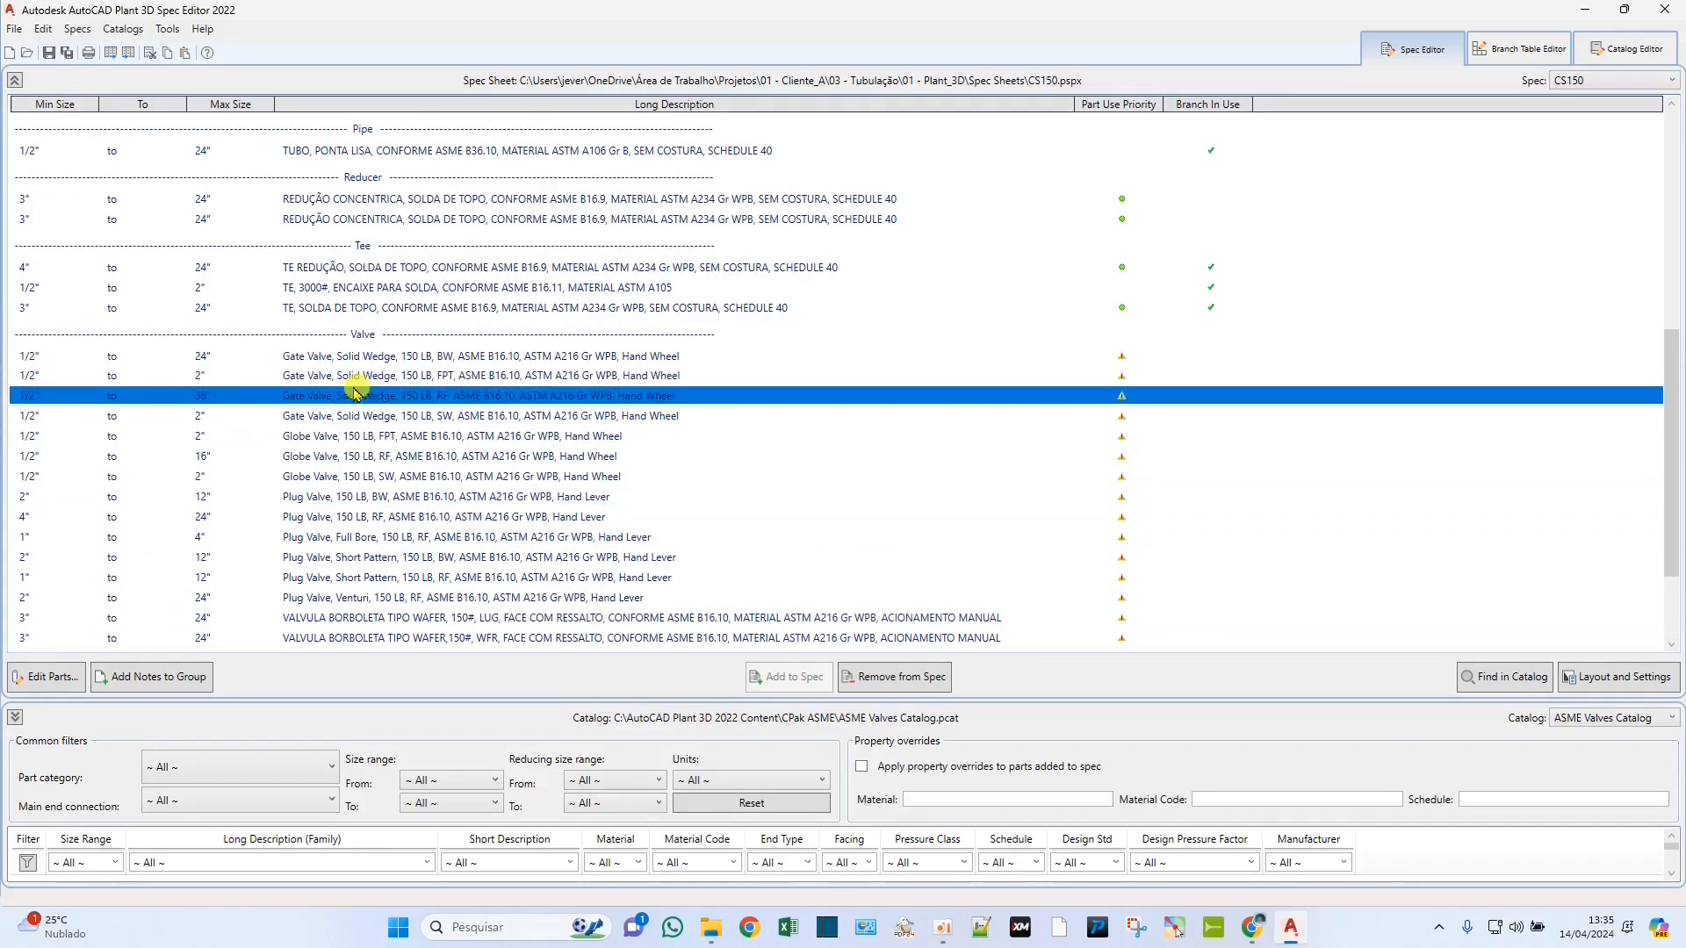
left_click(378, 360)
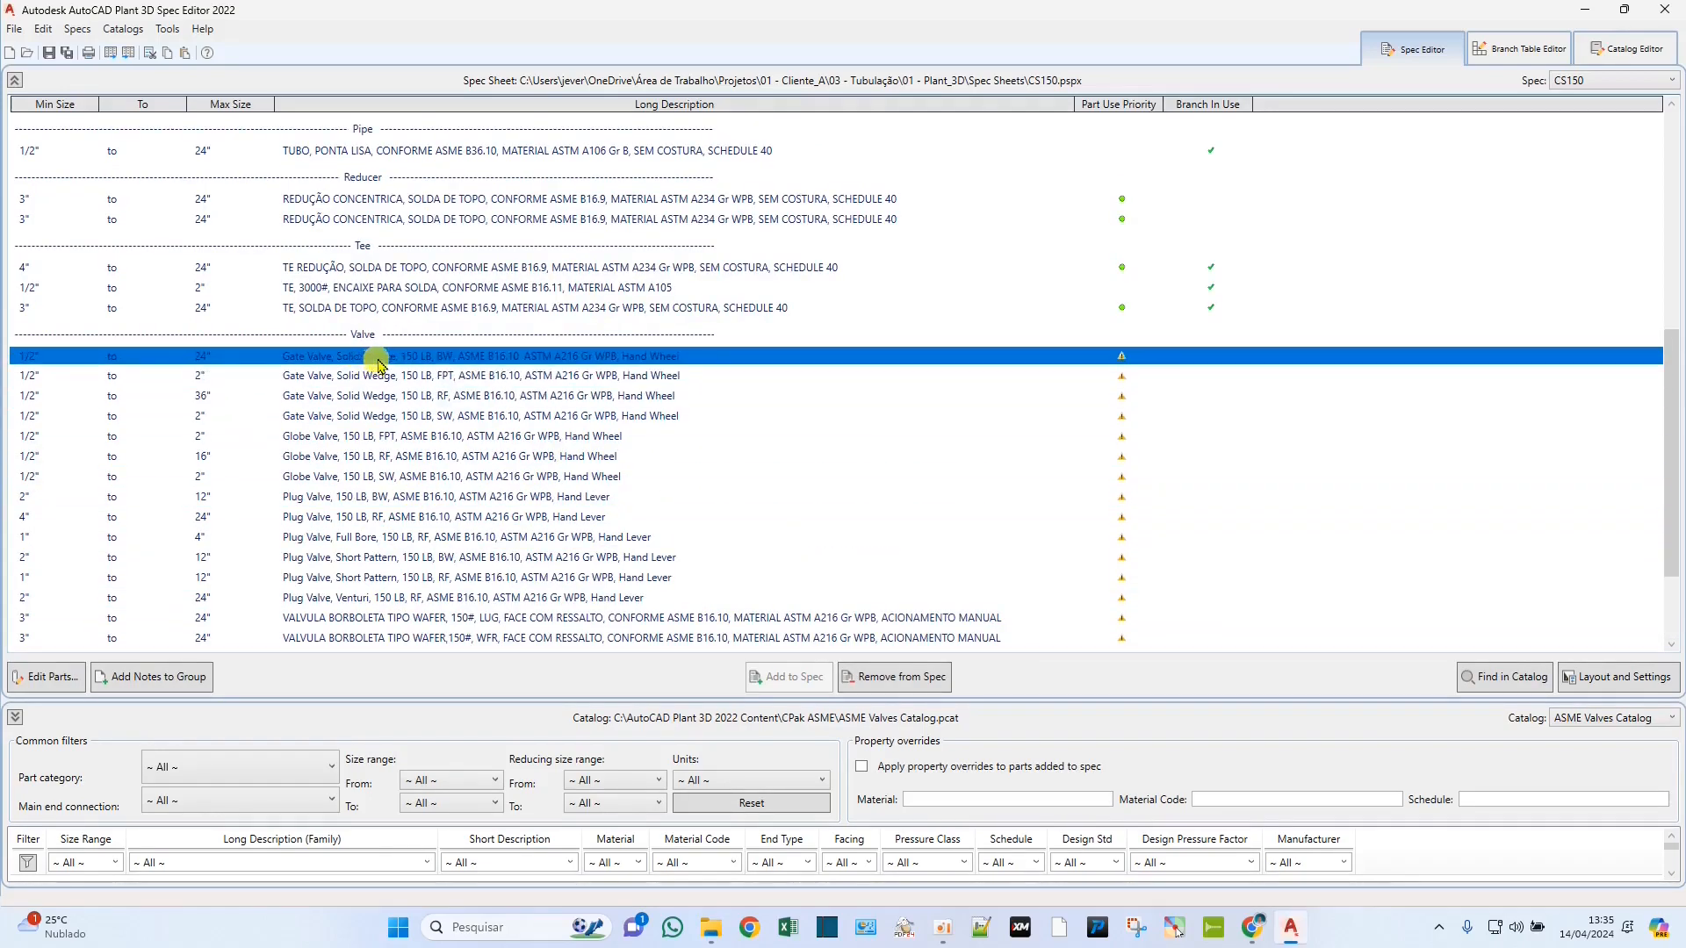
scroll(432, 341, "down", 1)
left_click(439, 340, "ctrl")
scroll(439, 343, "down", 1)
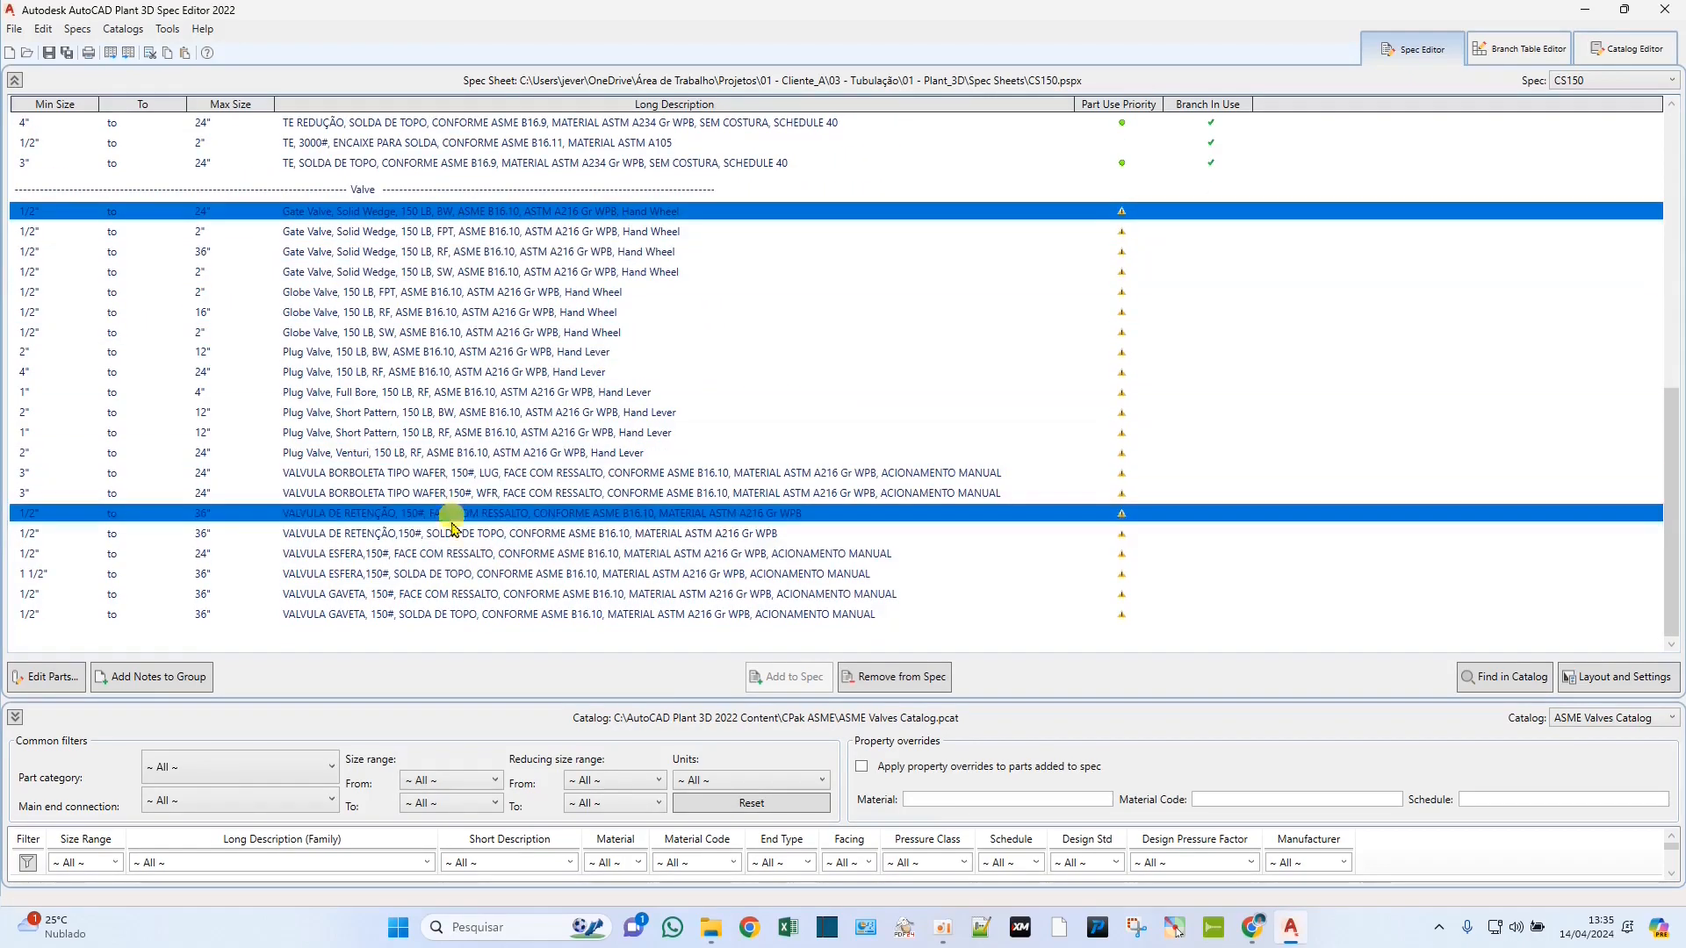